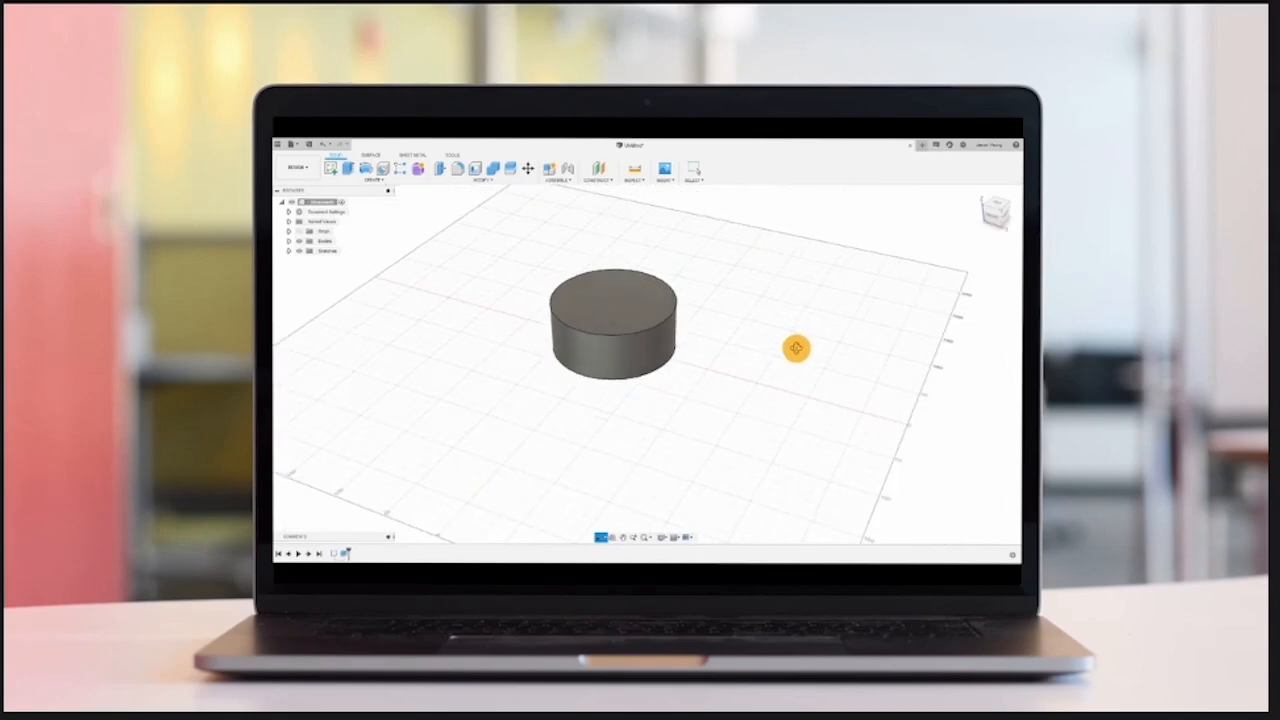
Sketch a small circle centred on the cylinder's top face and finish the sketch.
click(331, 167)
click(592, 293)
click(366, 168)
click(691, 382)
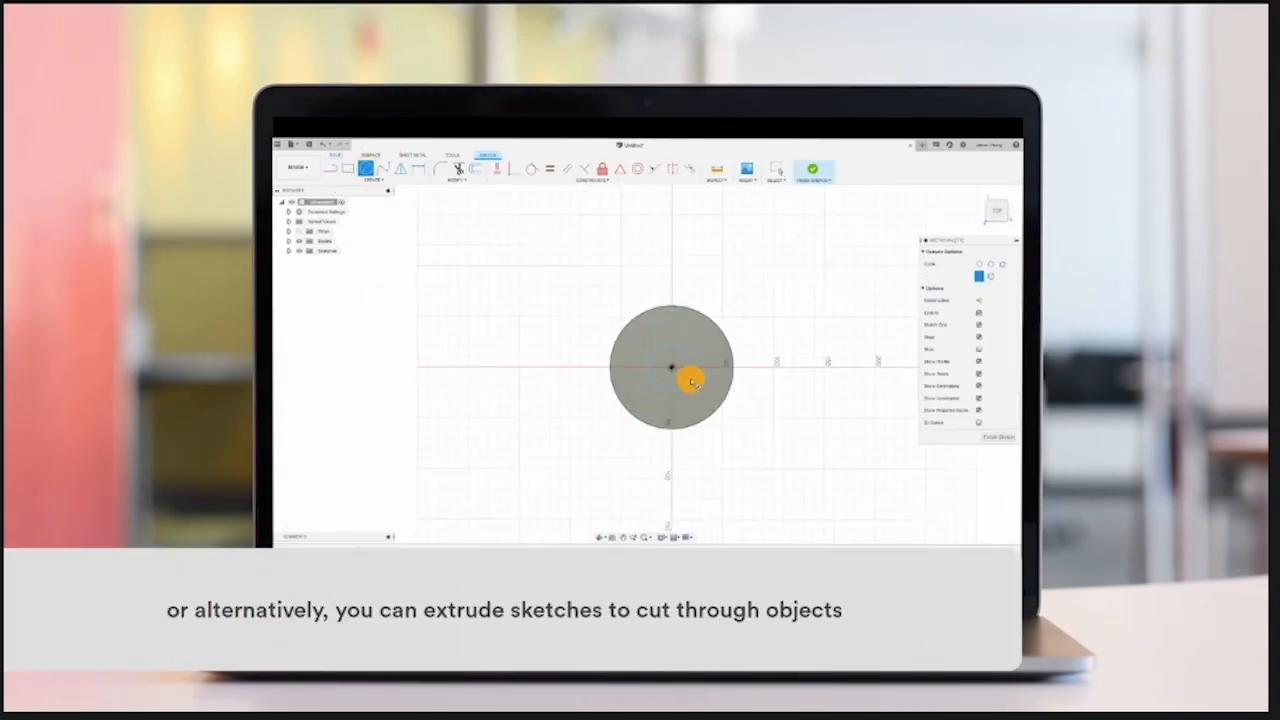
click(995, 436)
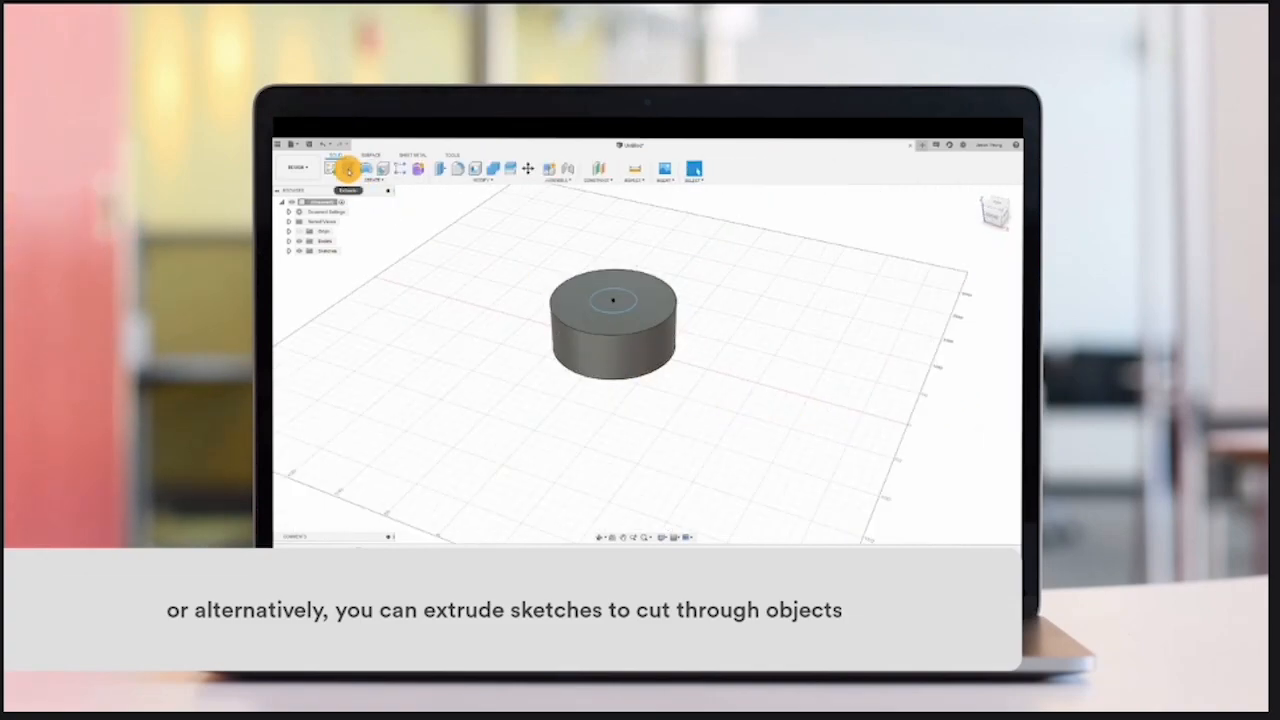
Extrude the small circle down through the cylinder to cut a central hole.
click(347, 168)
click(602, 301)
drag(614, 294, 614, 338)
click(977, 357)
mouse_move(749, 277)
shift+middle_down()
mouse_move(743, 303)
mouse_move(709, 294)
mouse_move(720, 265)
mouse_move(780, 277)
mouse_move(751, 280)
shift+middle_up()
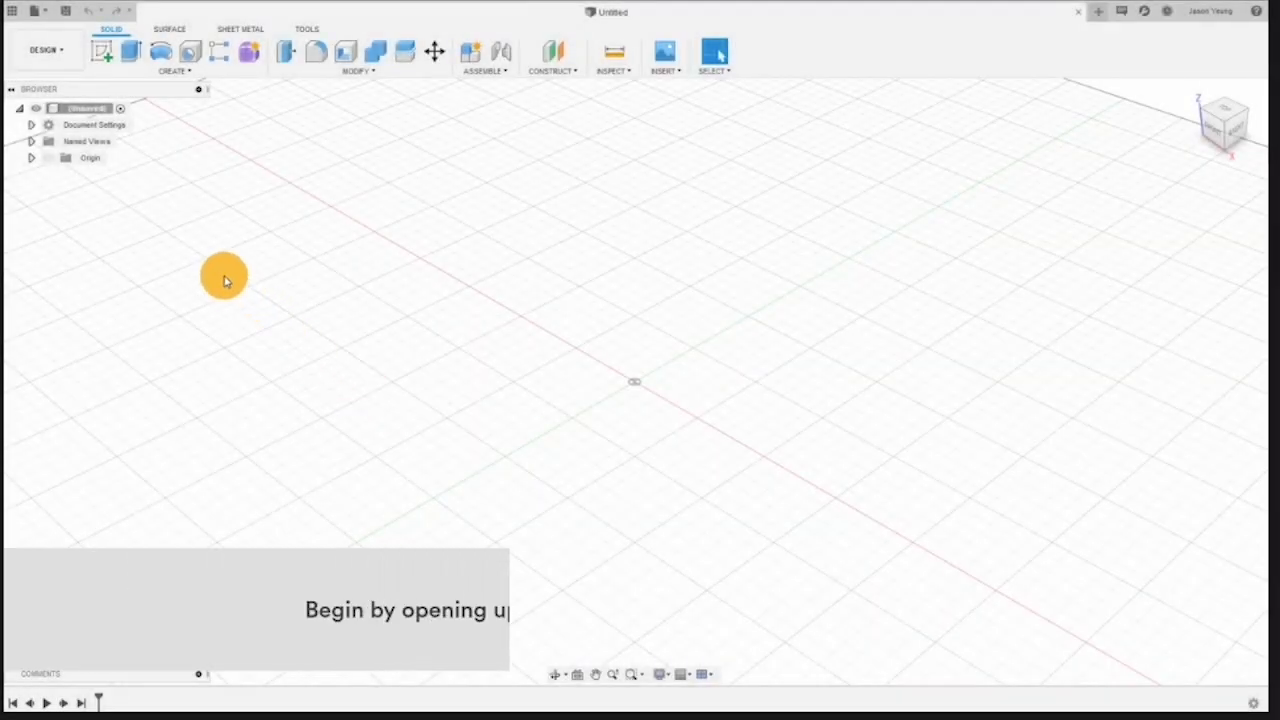
Open the Lesson 2 - Sketch-Extrude-Cut design from the Intro to Fusion 360 project.
click(14, 18)
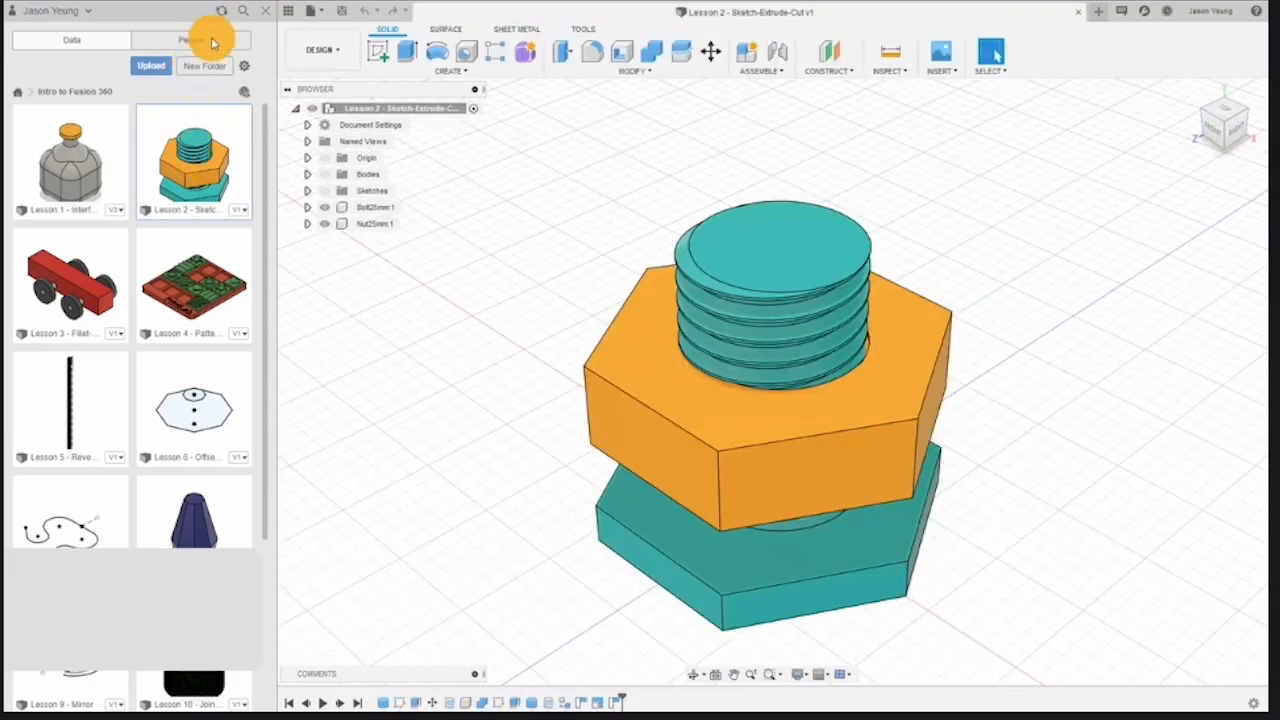
click(268, 10)
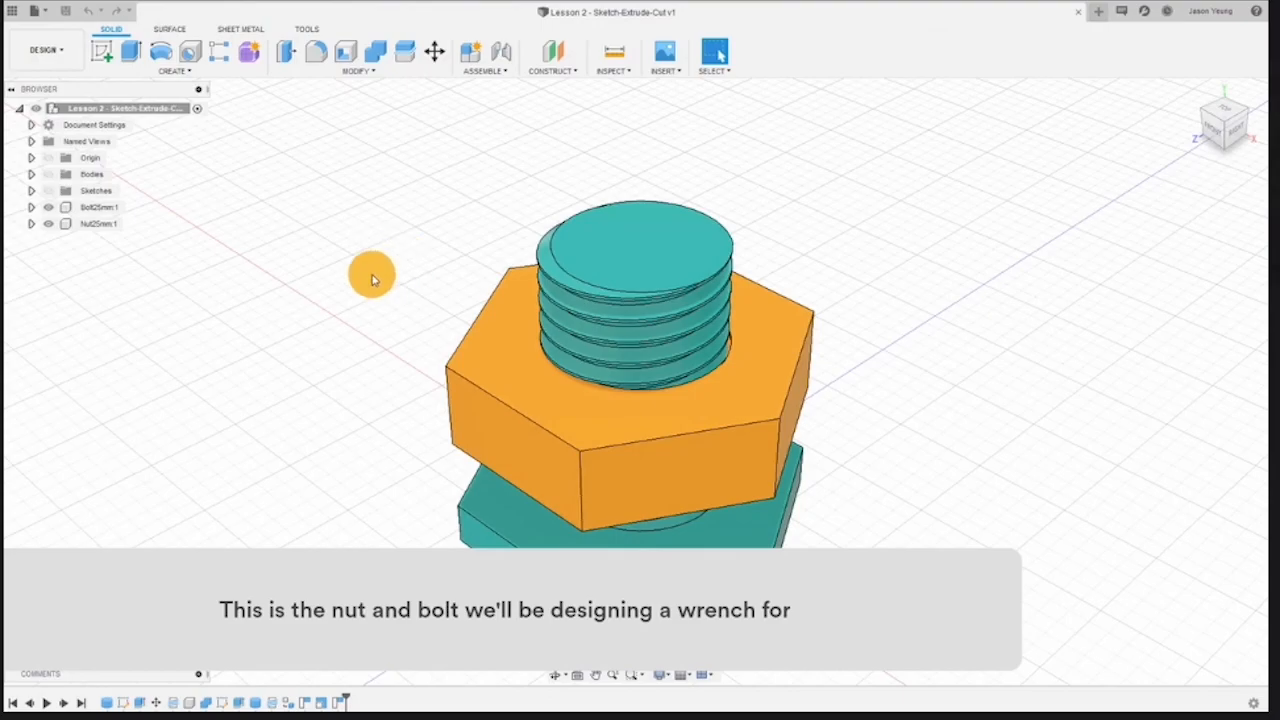
scroll(371, 276, down, 5)
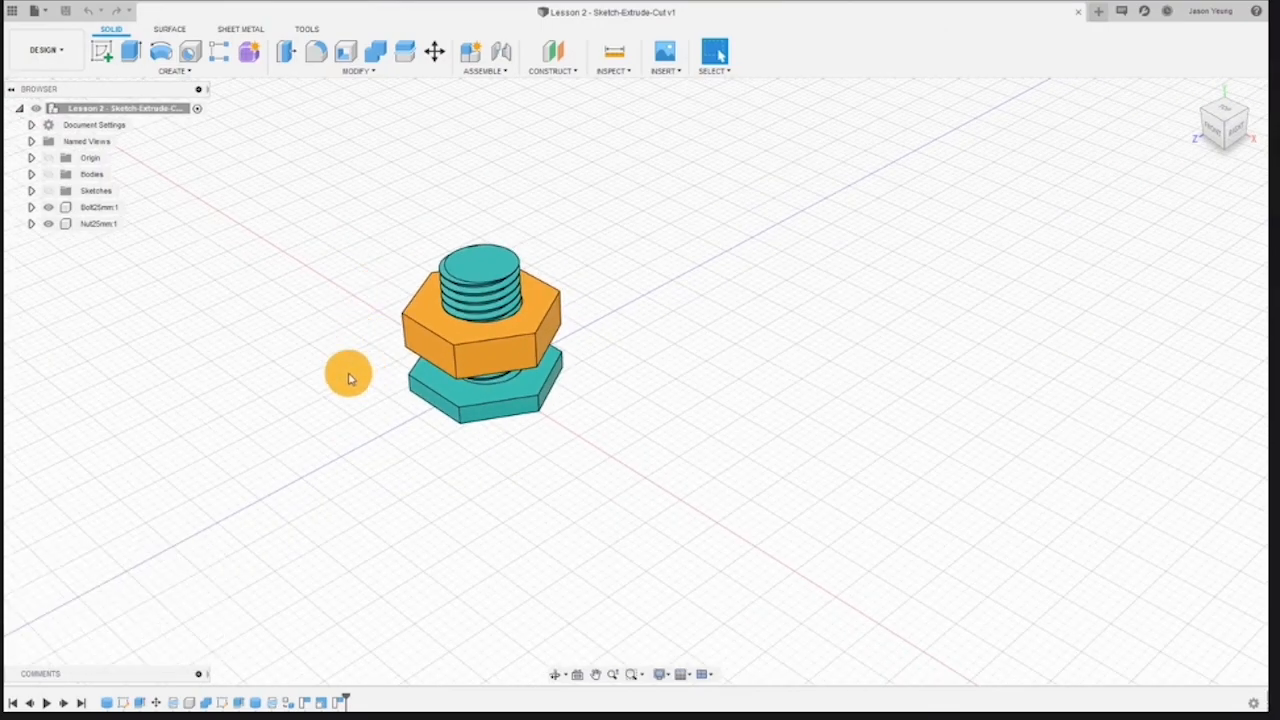
shift+middle_drag(335, 369, 369, 384)
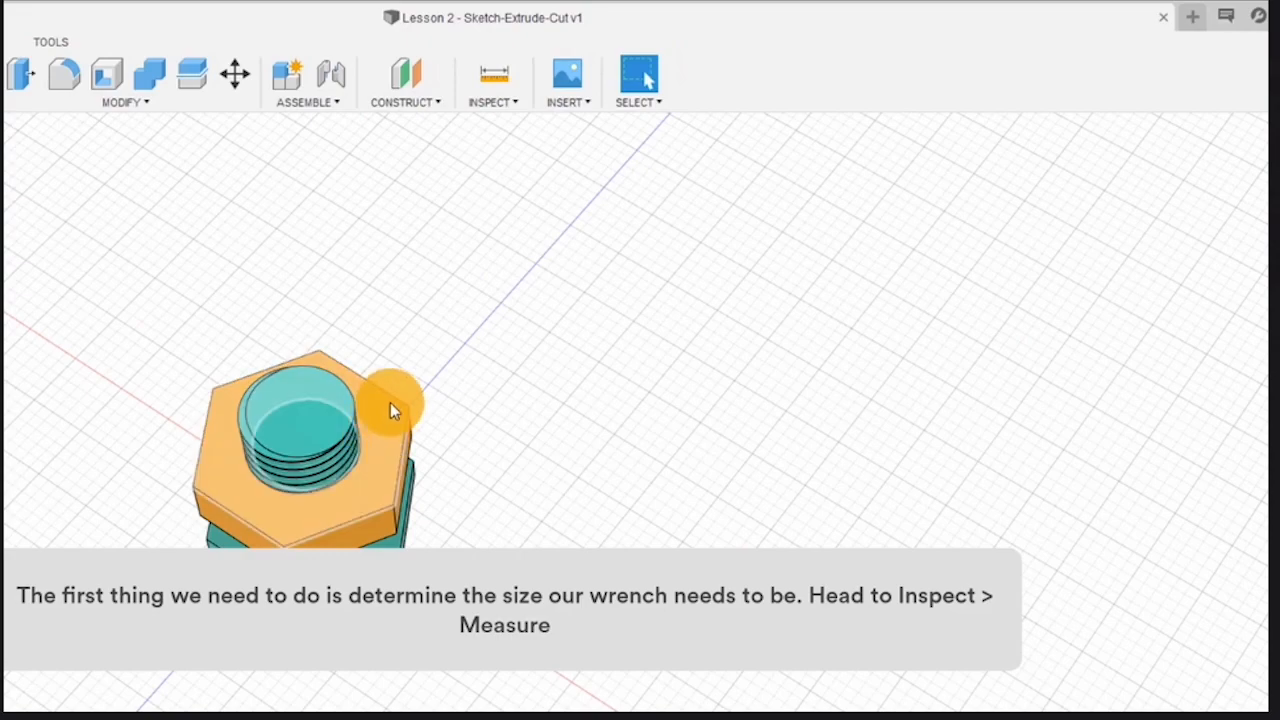
Measure the distance between two opposite edges of the nut's top face.
click(509, 100)
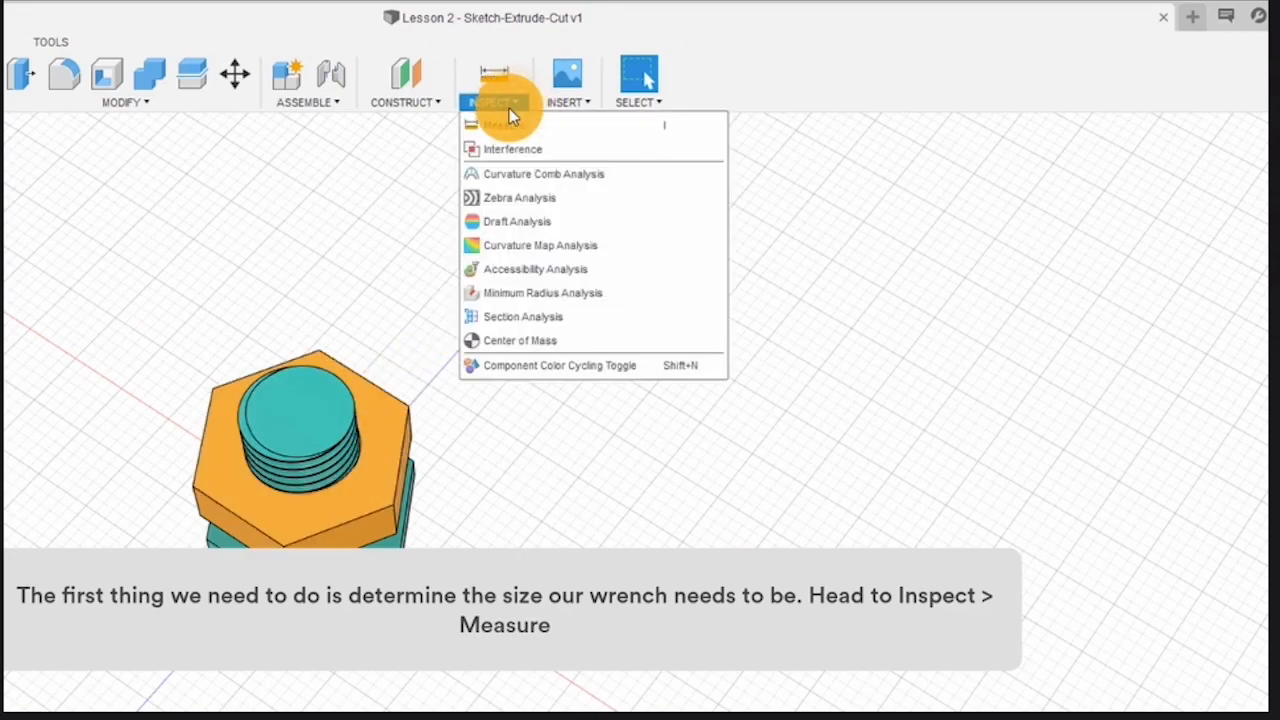
click(509, 126)
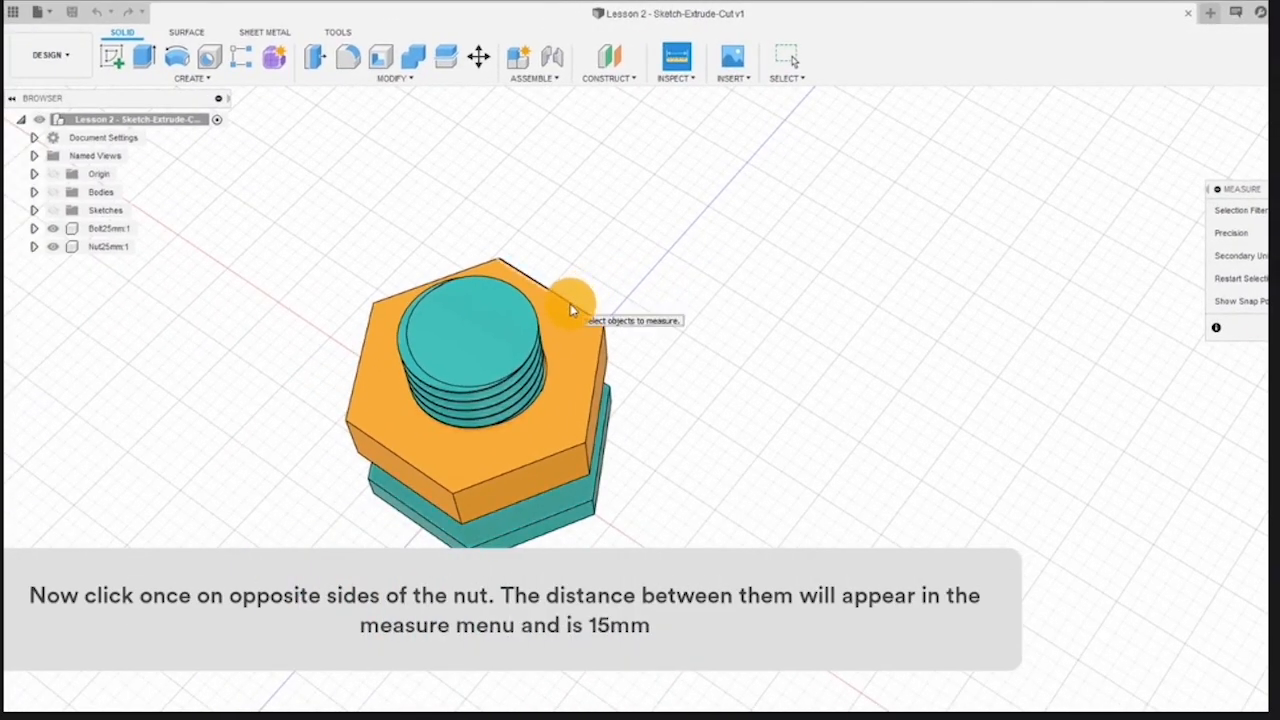
click(414, 472)
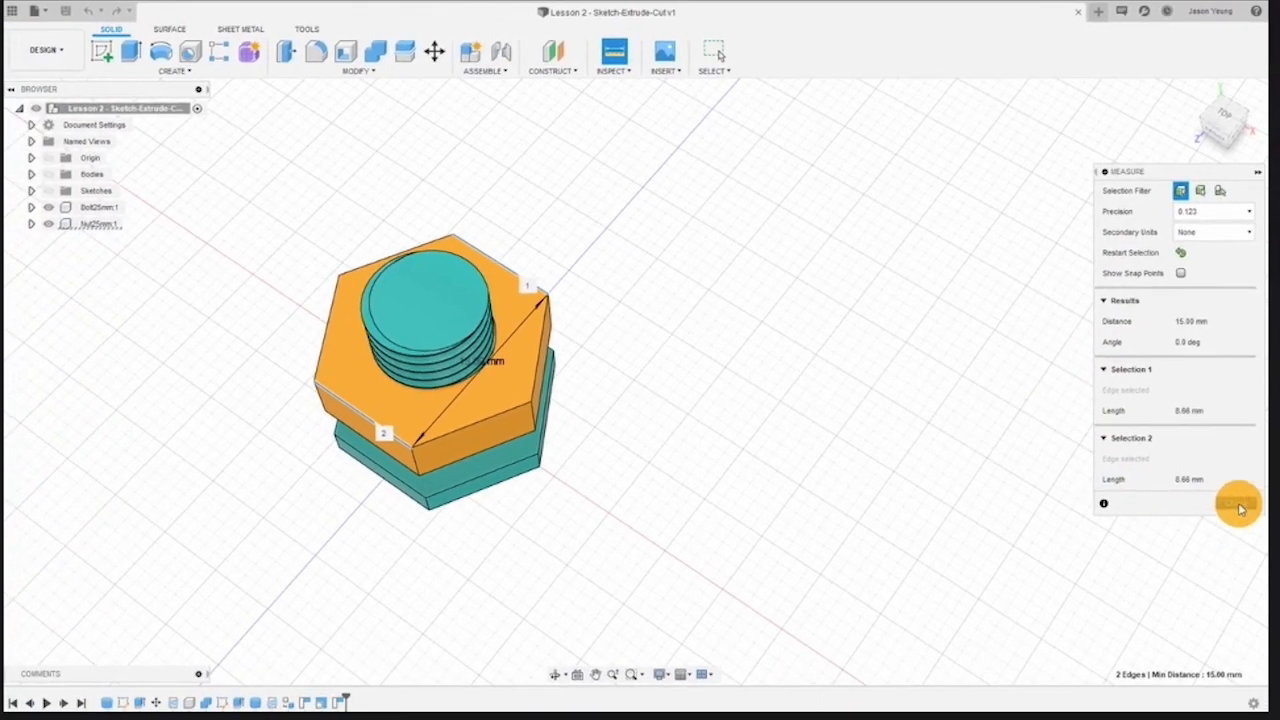
click(1238, 505)
Highlight the Bolt25mm and Nut25mm components to identify them in the assembly.
scroll(848, 359, down, 5)
shift+middle_drag(717, 443, 769, 420)
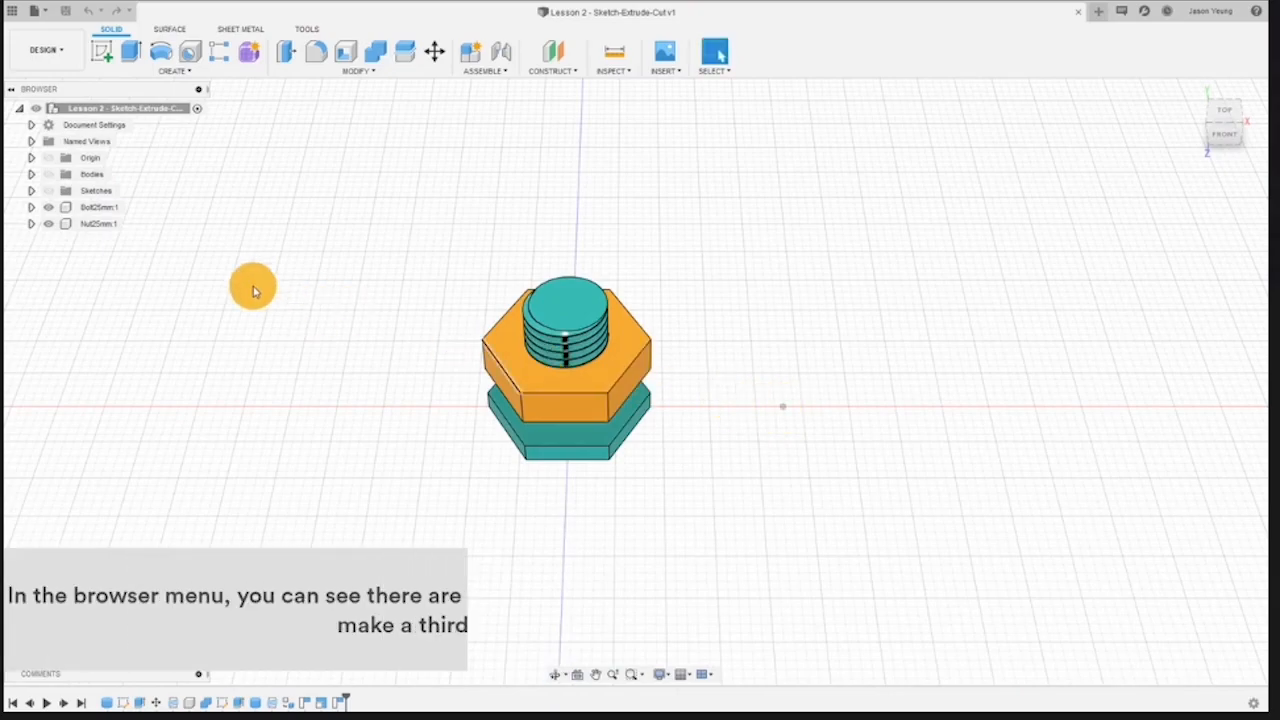
click(104, 207)
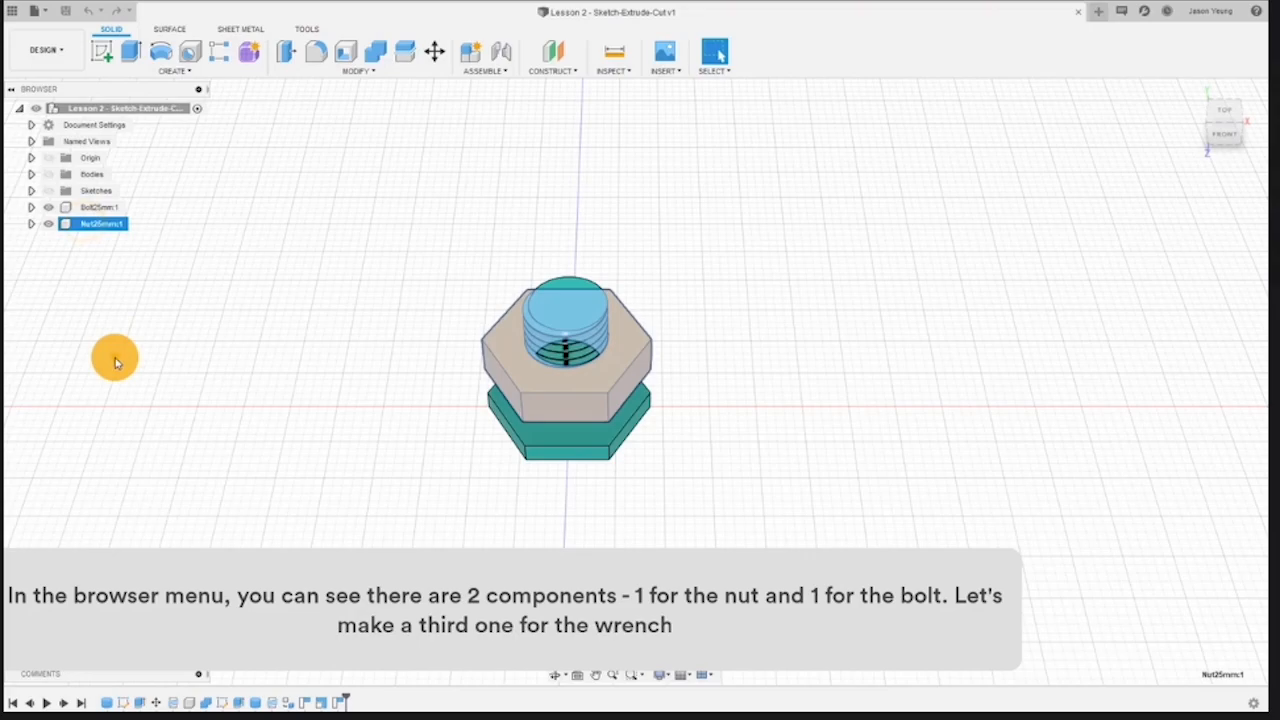
click(115, 362)
shift+middle_drag(163, 391, 120, 300)
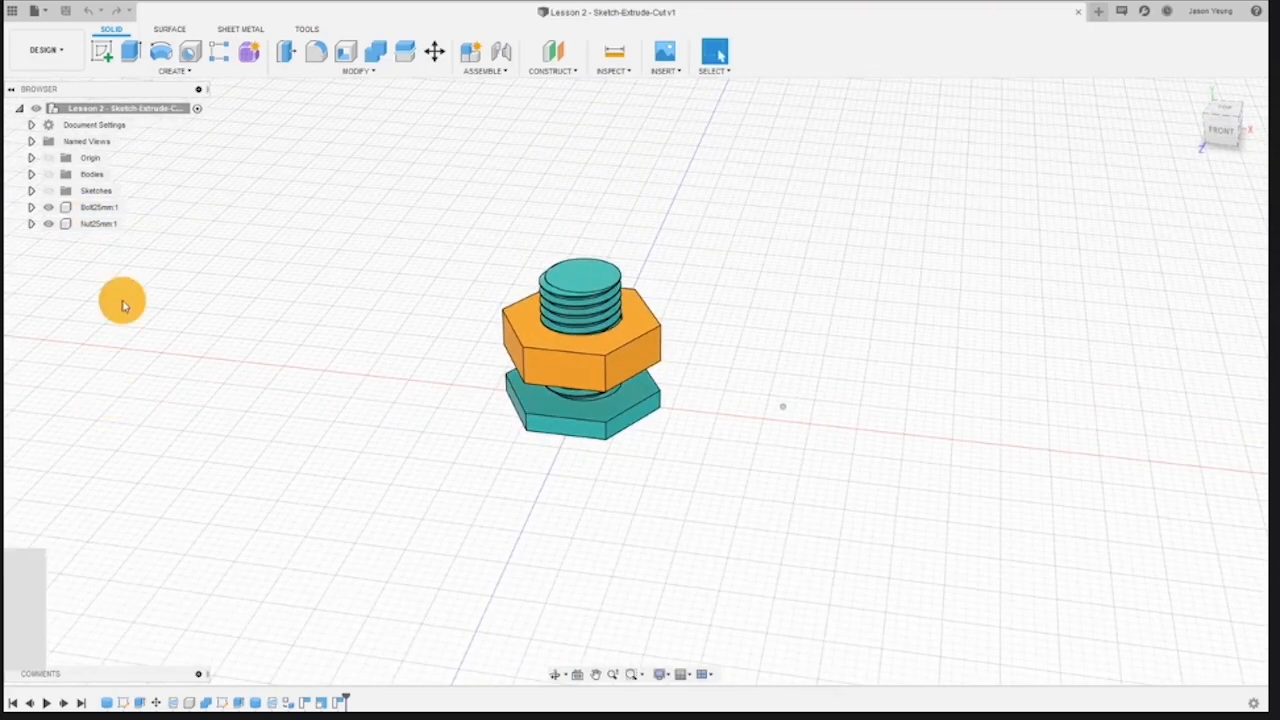
Create a new component under the top-level component and rename it Wrench.
right_click(155, 110)
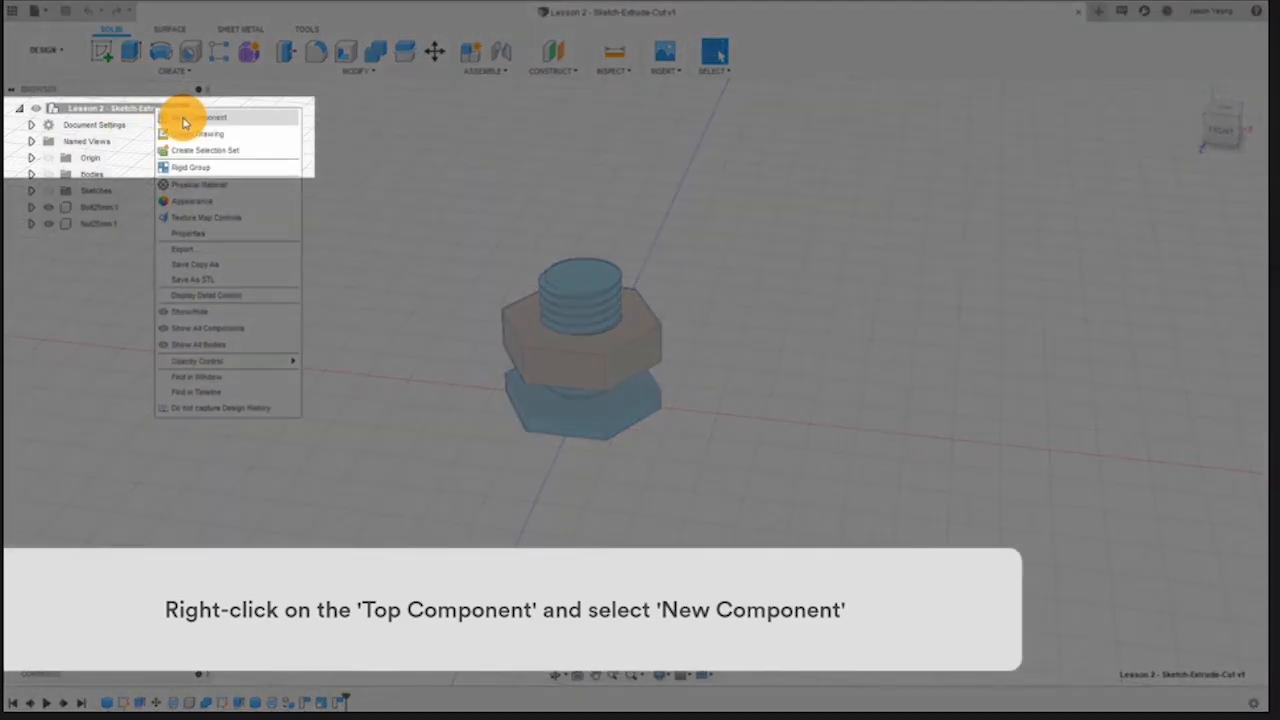
click(185, 119)
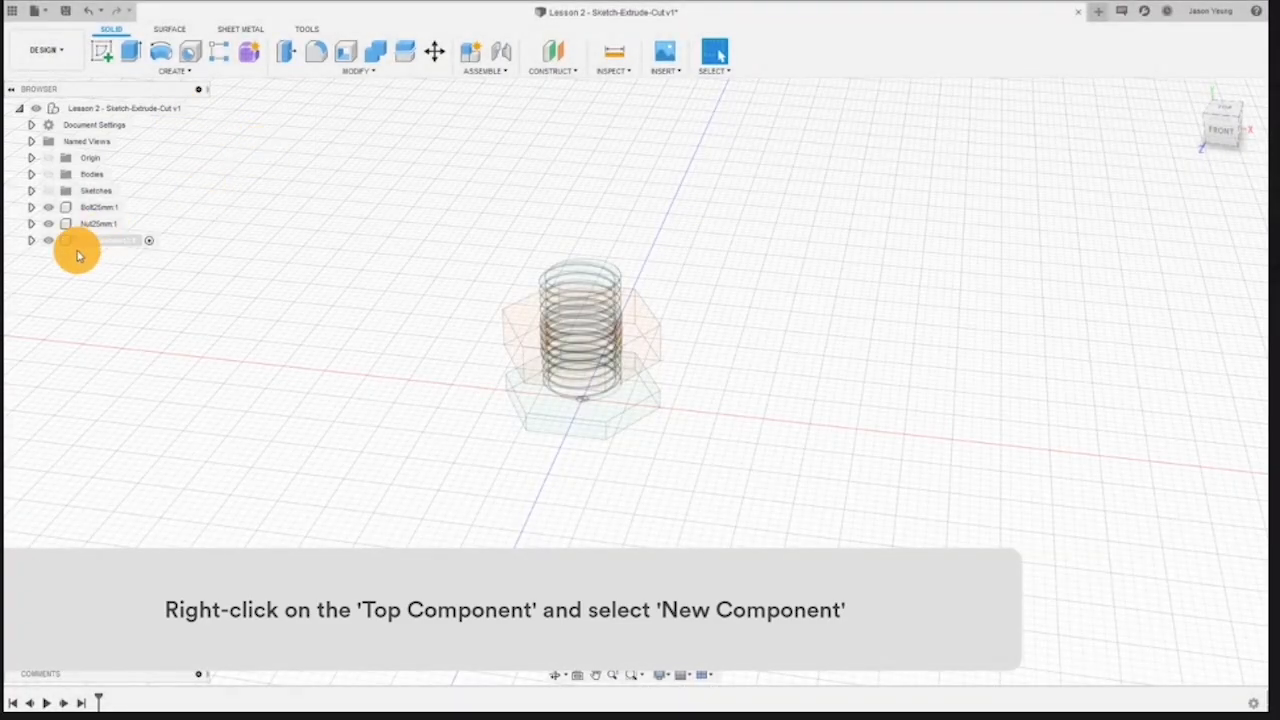
click(87, 242)
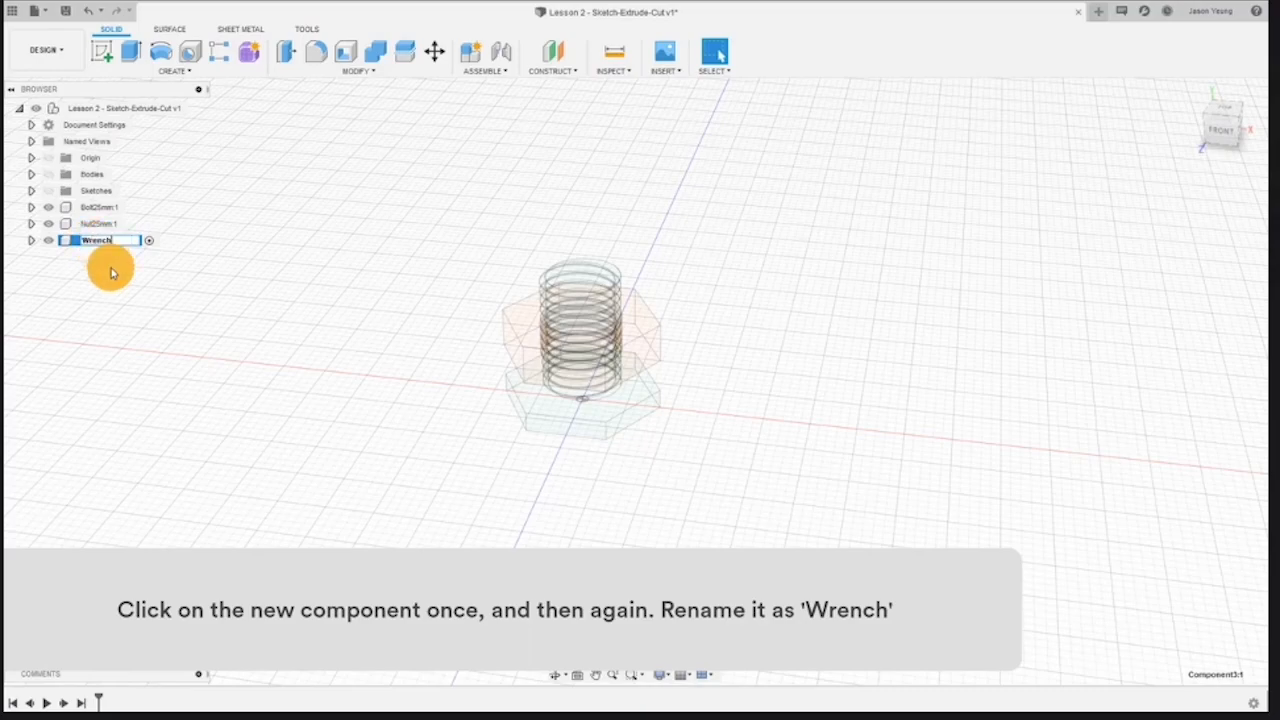
text(Wrench)
key(Return)
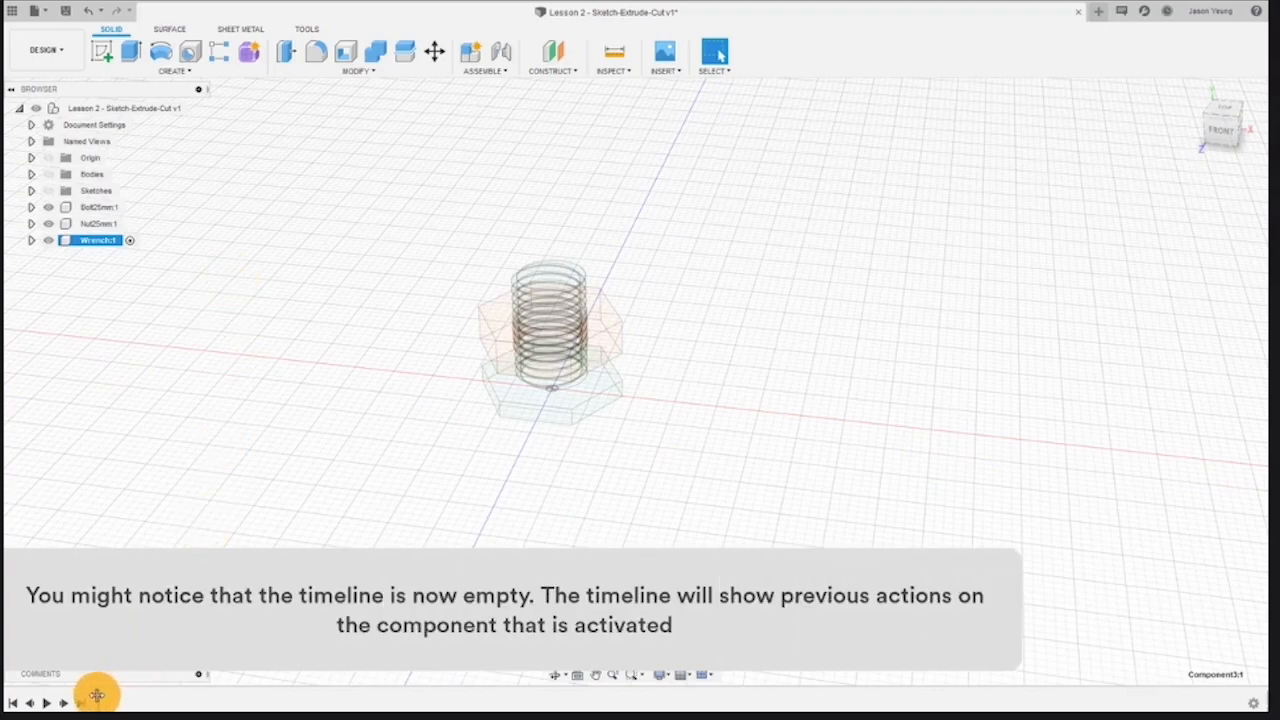
Activate the top-level component, reactivate Wrench, and hide the Nut25mm and Bolt25mm components.
click(195, 110)
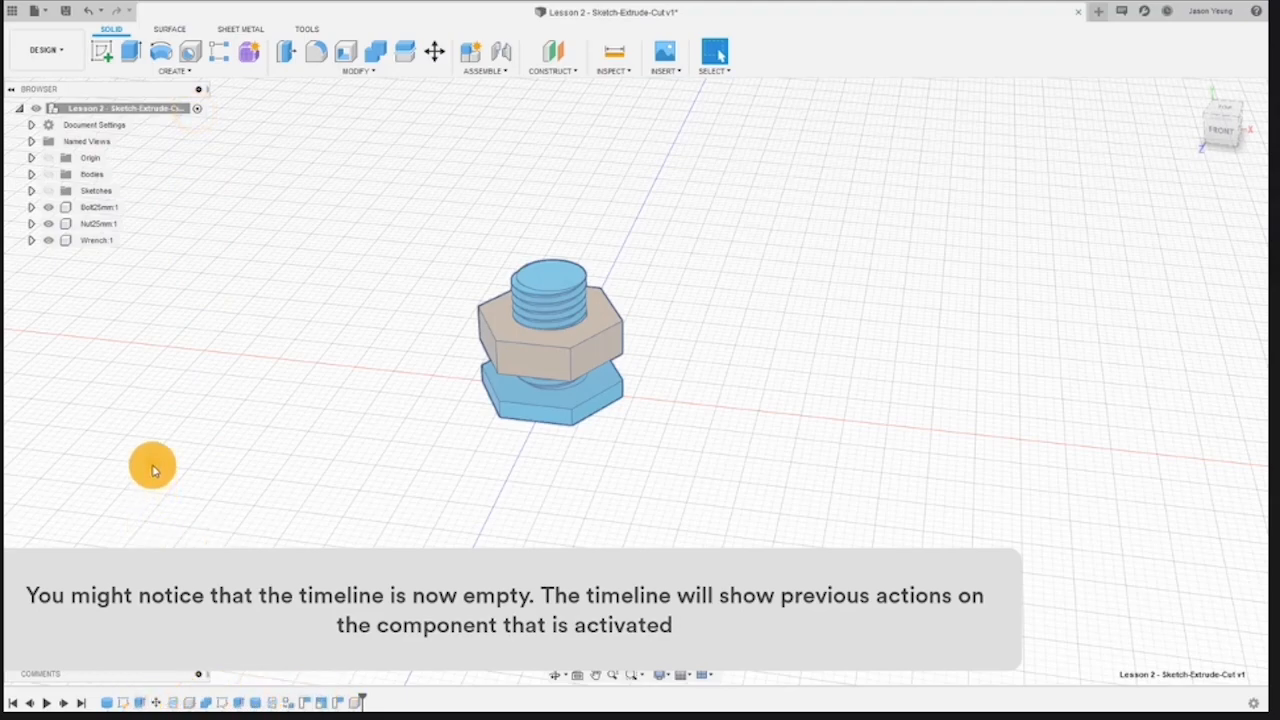
click(127, 240)
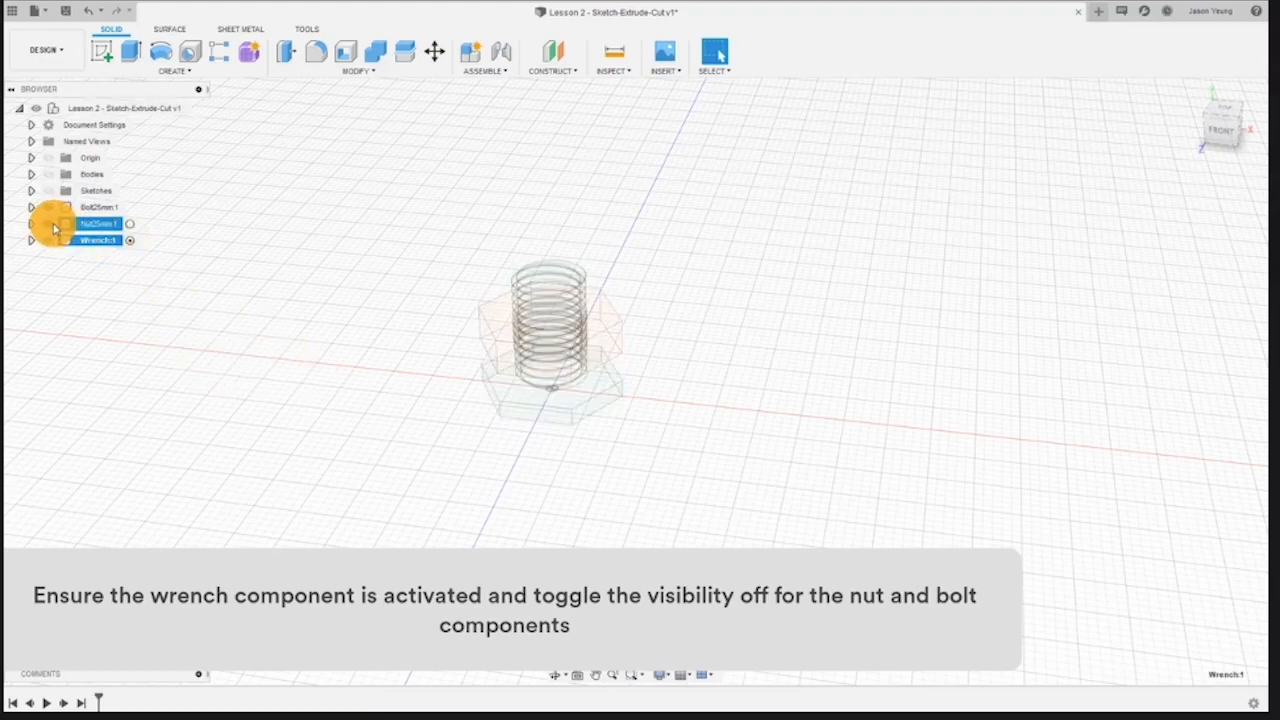
click(50, 224)
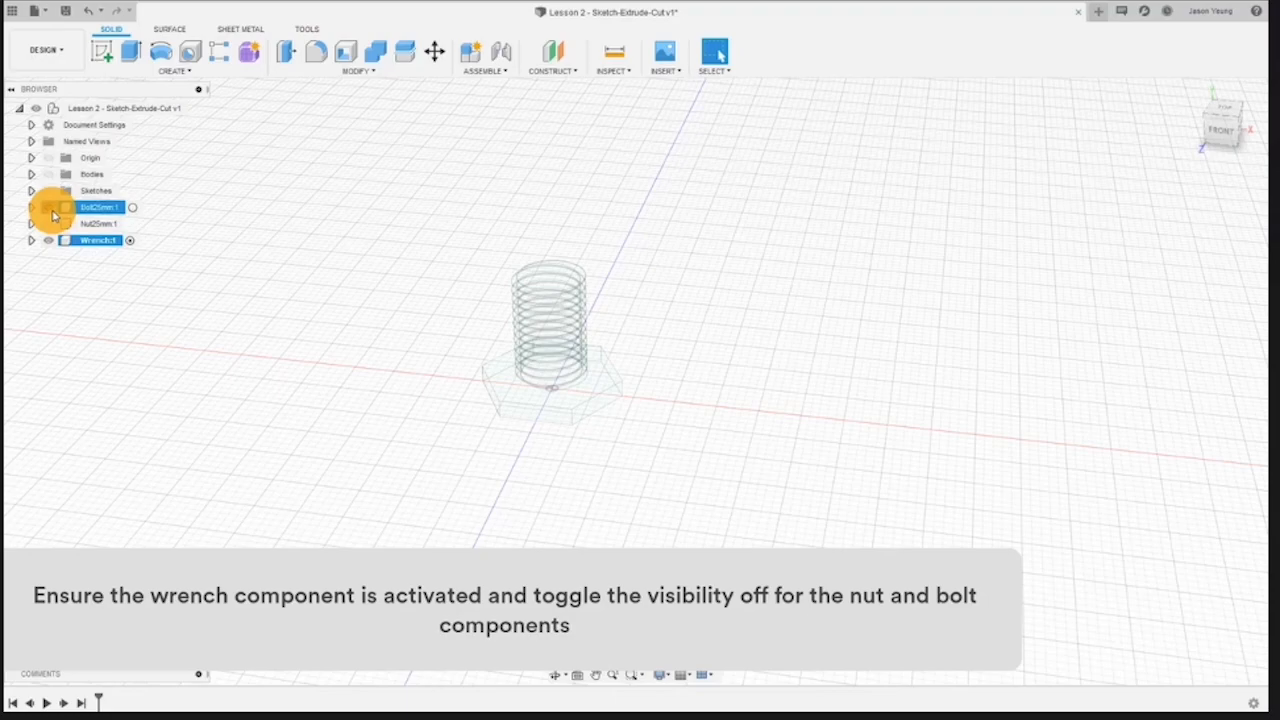
click(50, 208)
Create a new sketch on the top plane in the Wrench component.
middle_drag(551, 448, 588, 446)
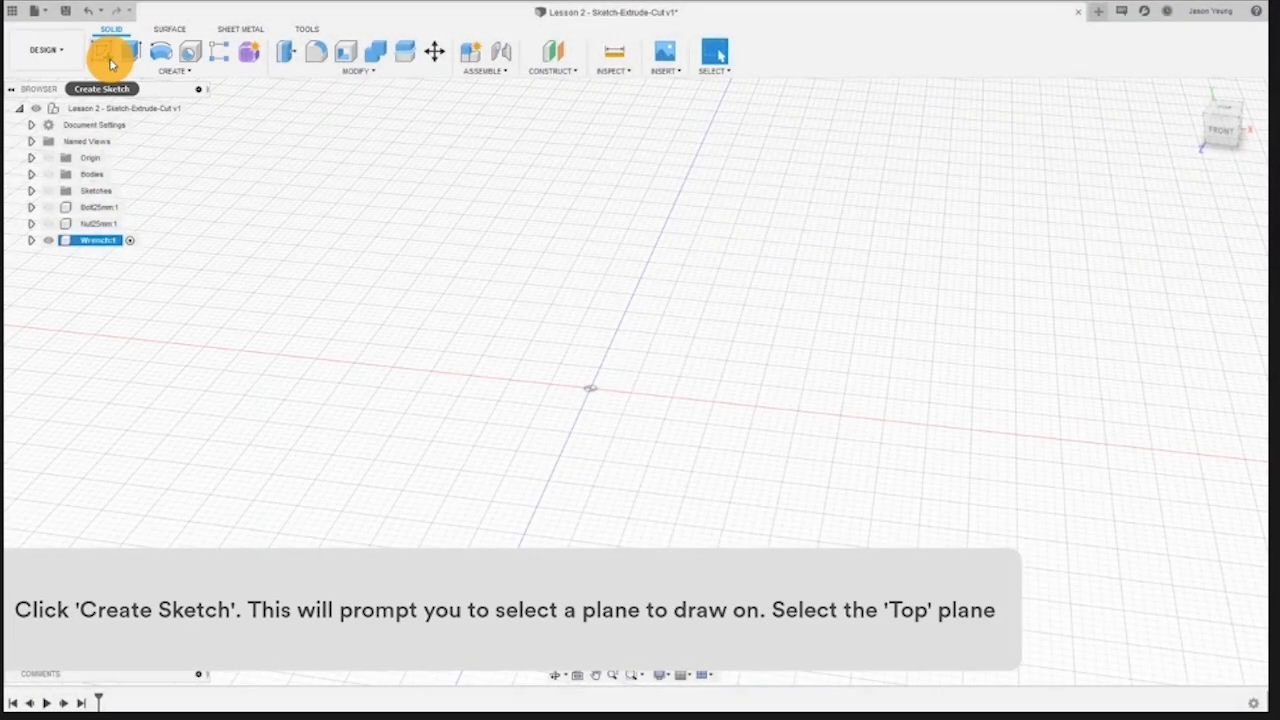
click(110, 63)
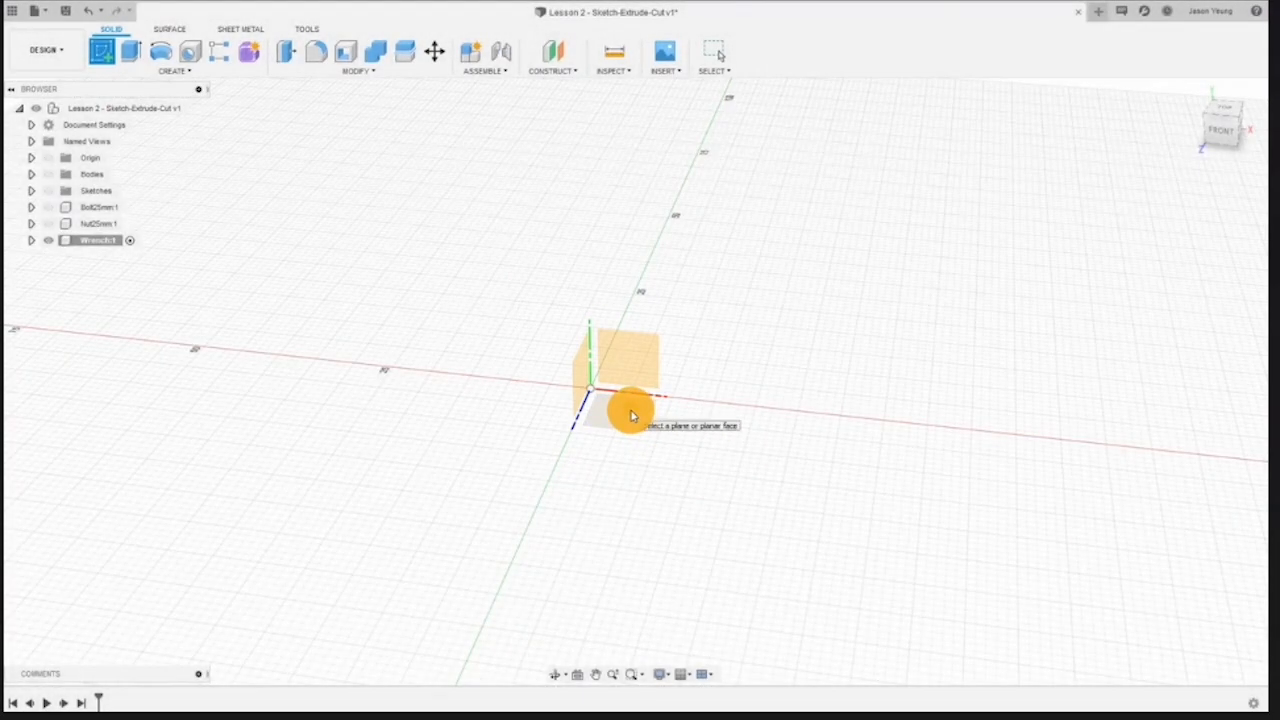
click(631, 416)
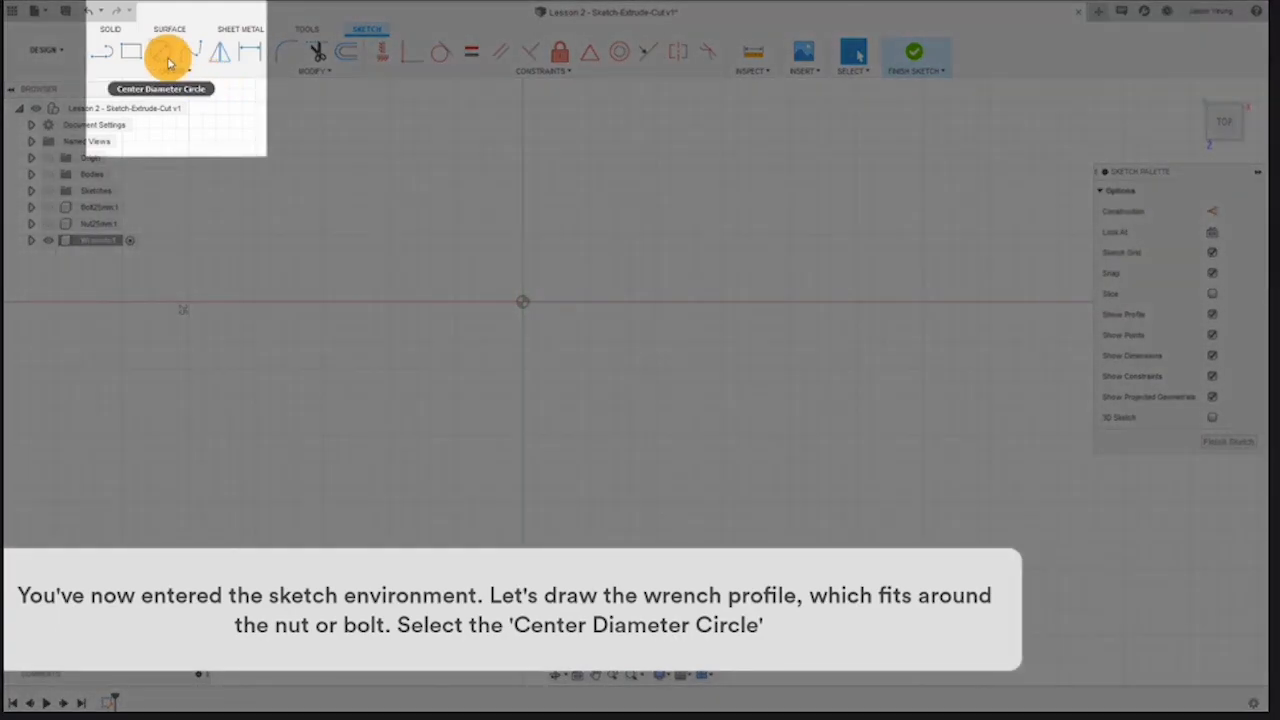
Draw a center diameter circle at the origin with a 24 mm diameter.
click(166, 57)
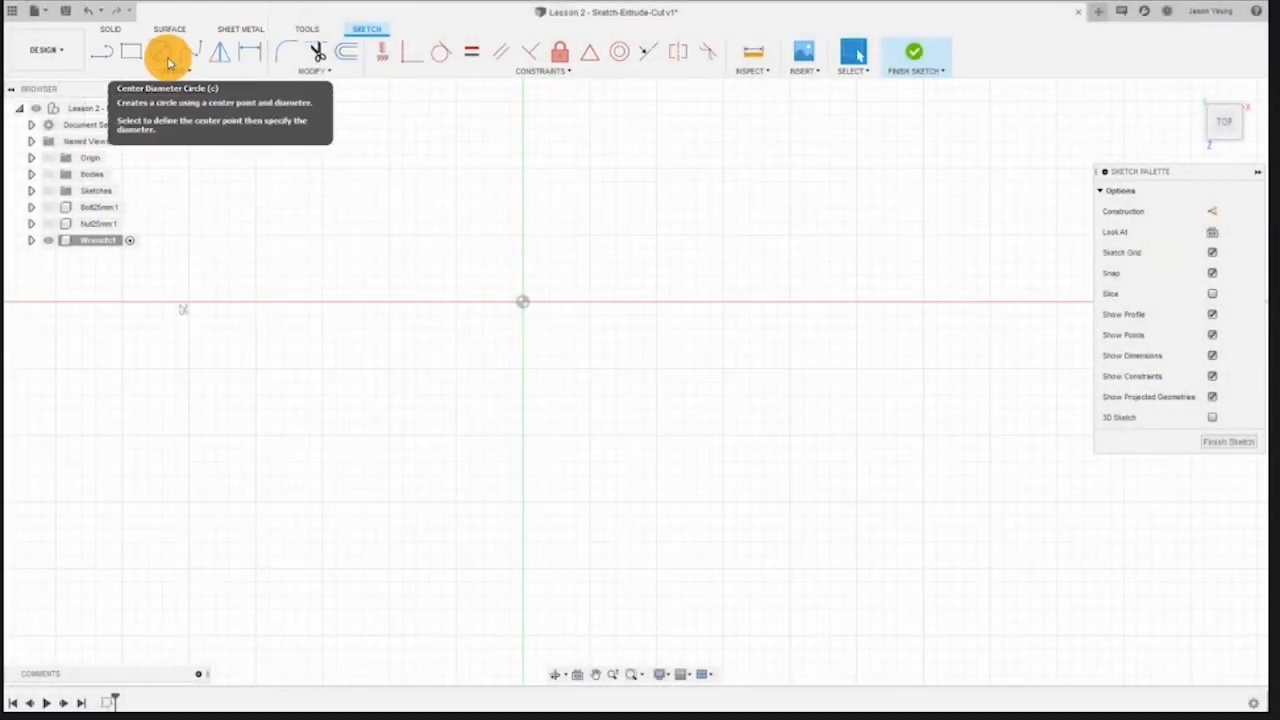
click(166, 58)
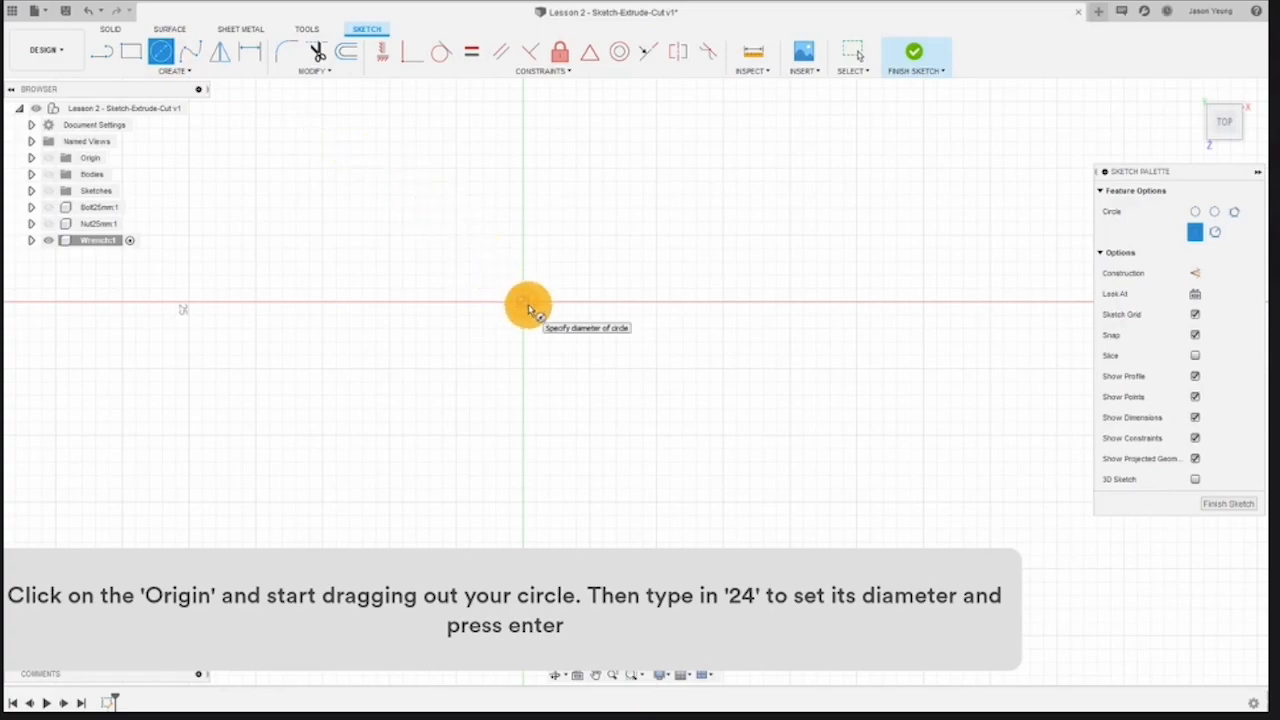
click(522, 302)
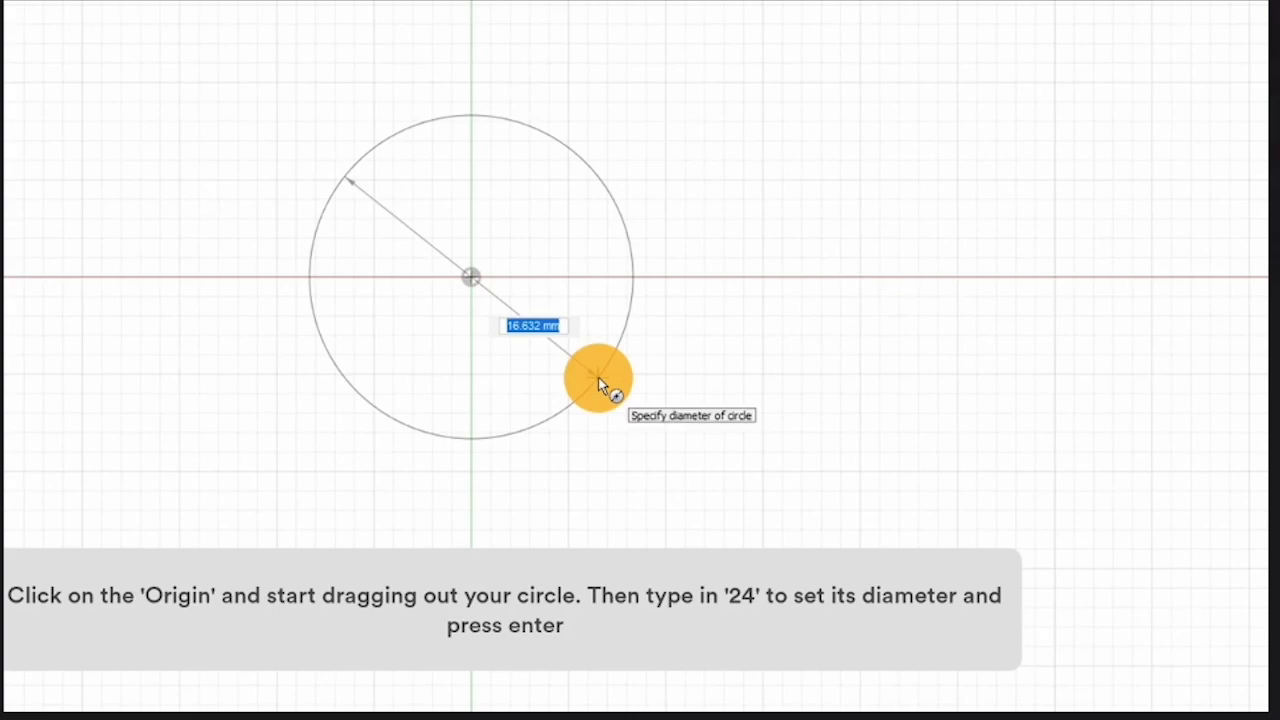
text(24)
key(Return)
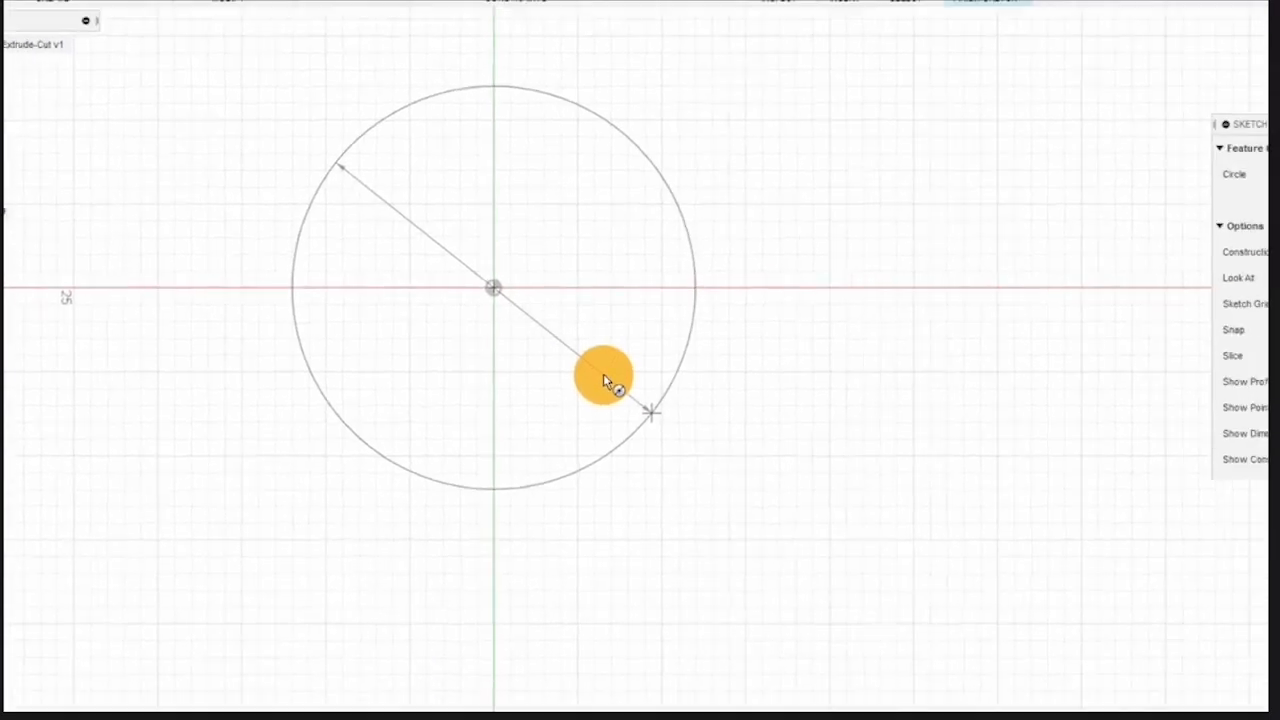
scroll(627, 353, down, 3)
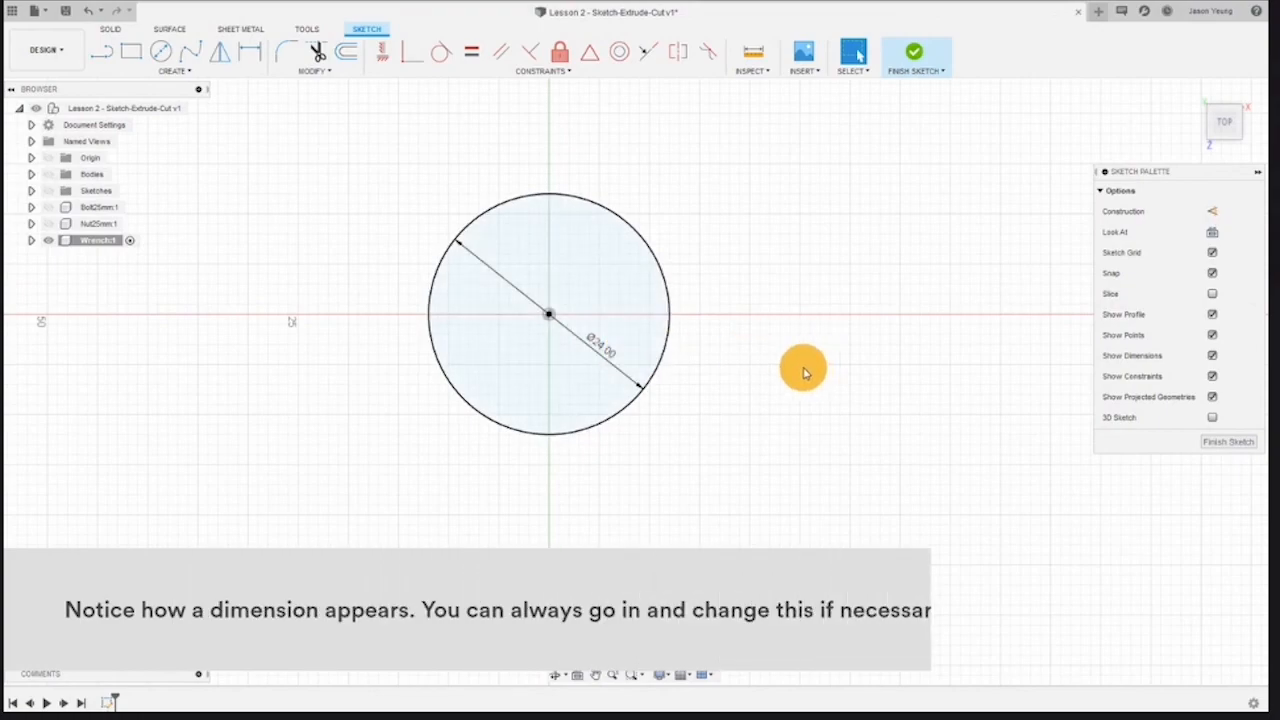
Try a smaller diameter for the circle by editing its dimension, and set it back to 24 mm.
middle_drag(803, 372, 760, 386)
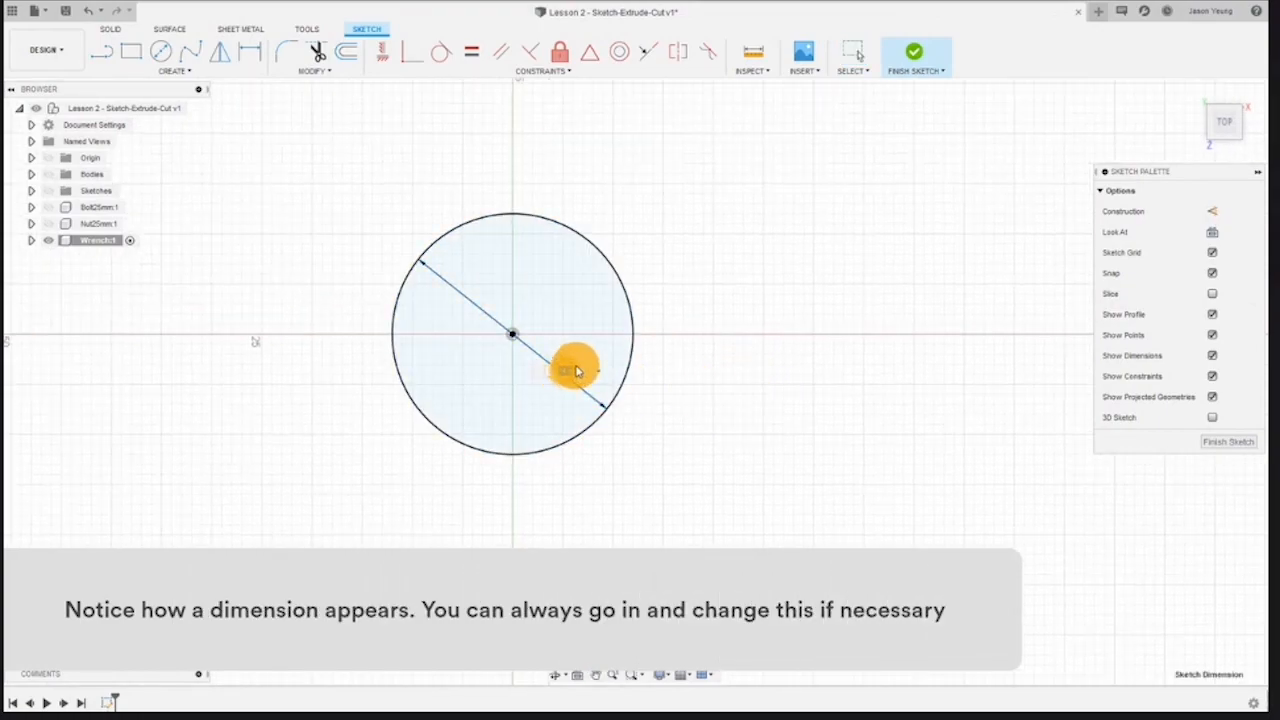
key(Return)
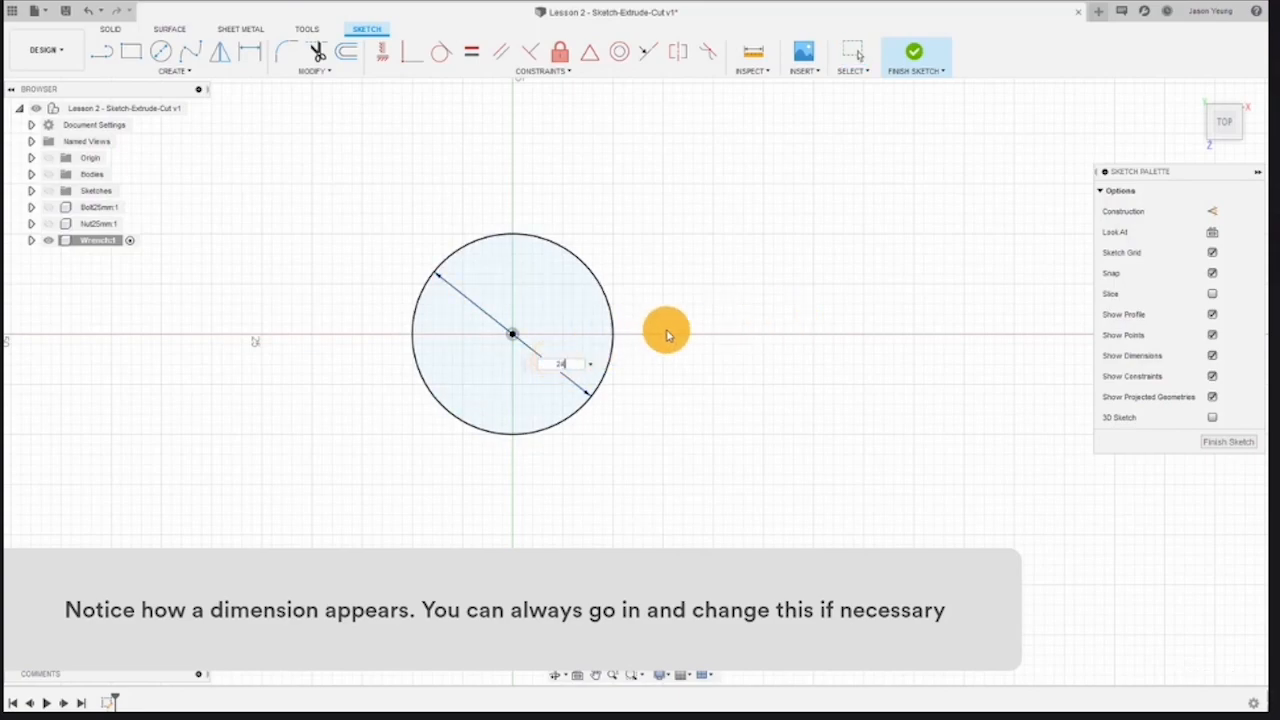
key(Return)
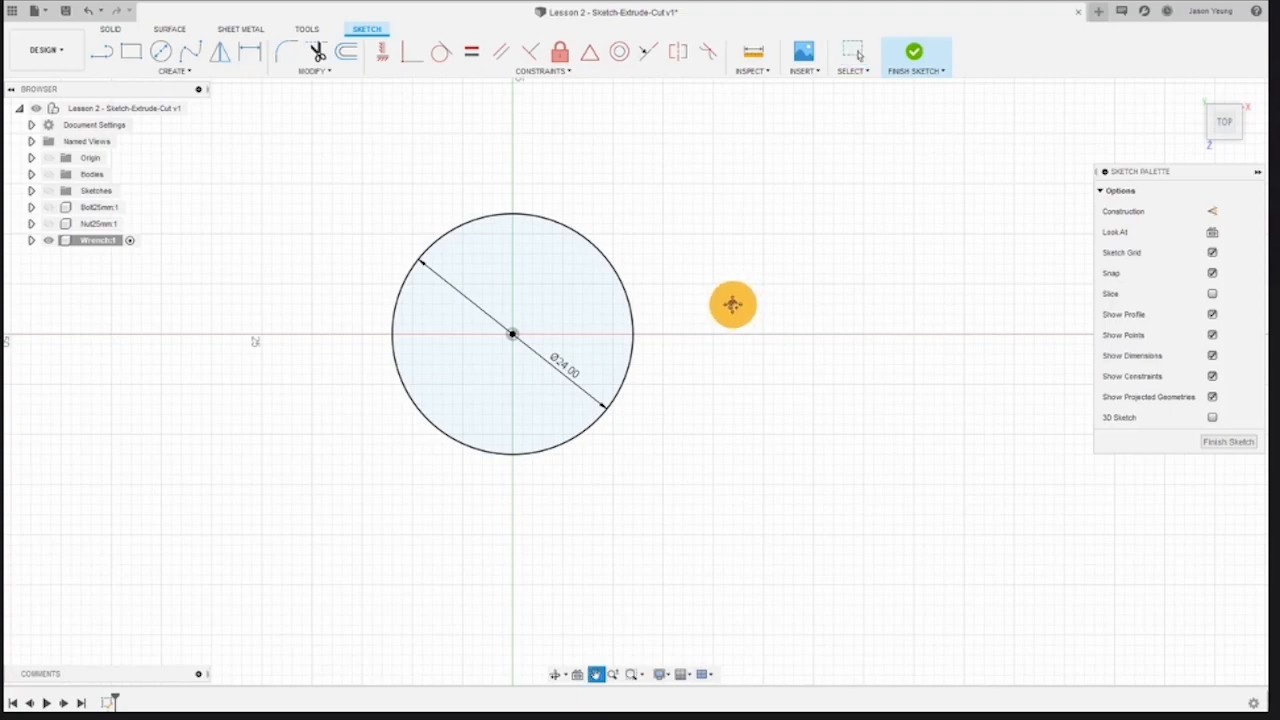
Draw a six-sided inscribed polygon with a radius of about 9.4 mm in the empty area left of the circle.
middle_drag(733, 305, 686, 289)
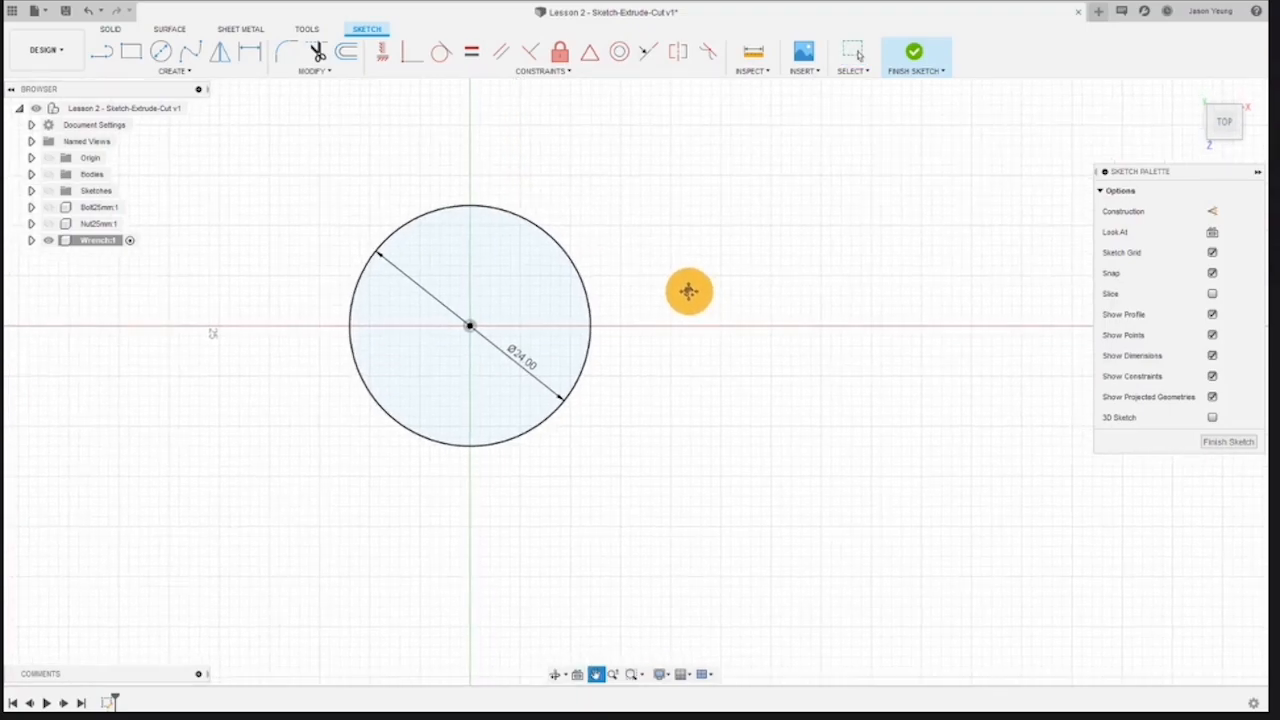
click(178, 74)
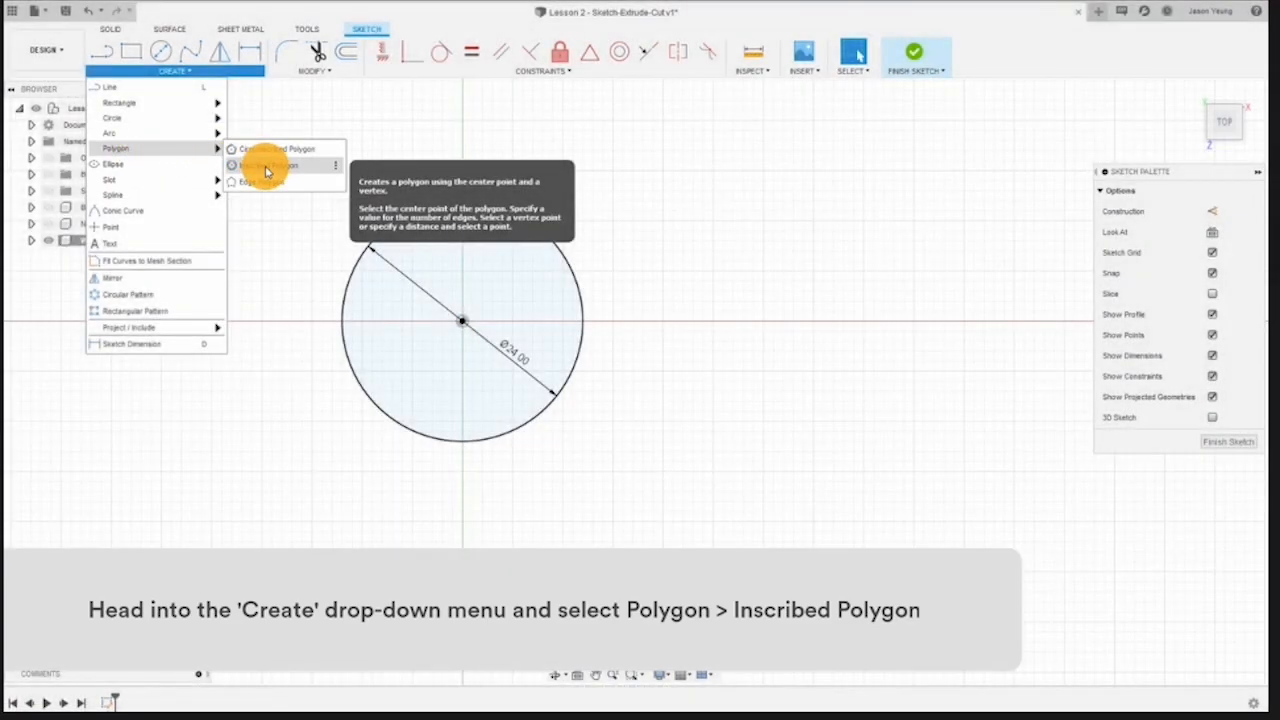
click(266, 168)
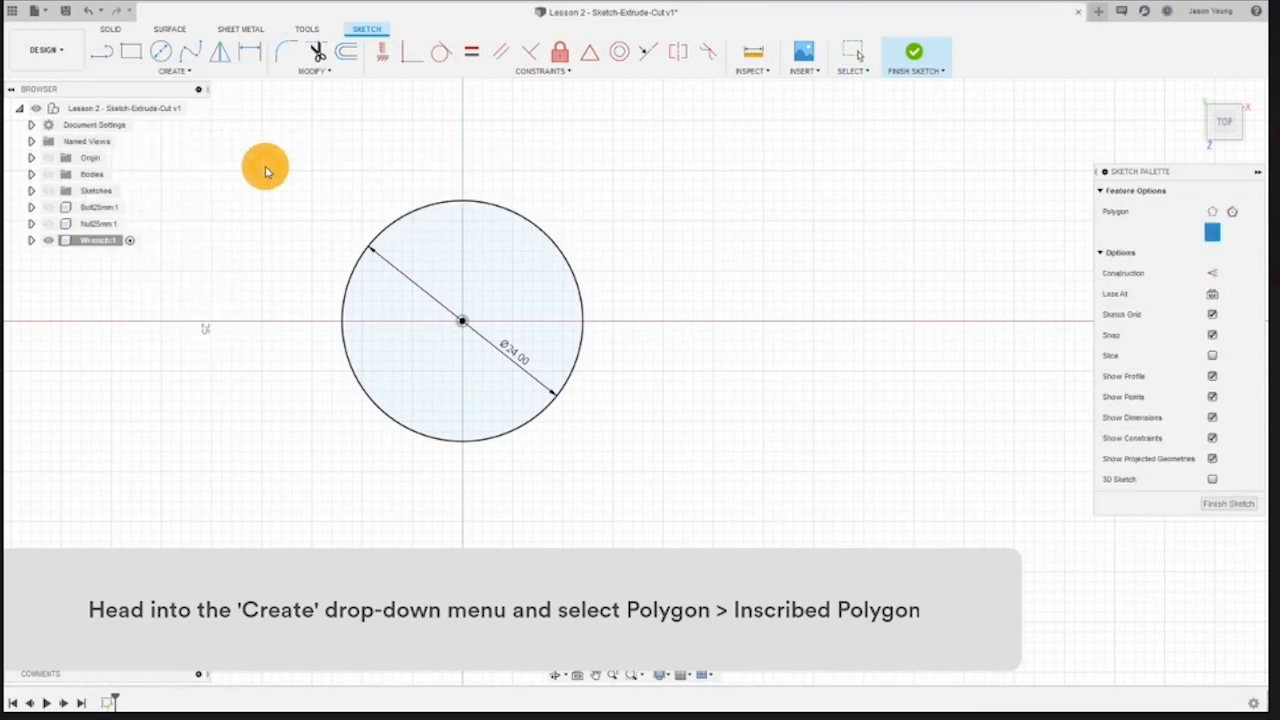
middle_drag(314, 226, 474, 237)
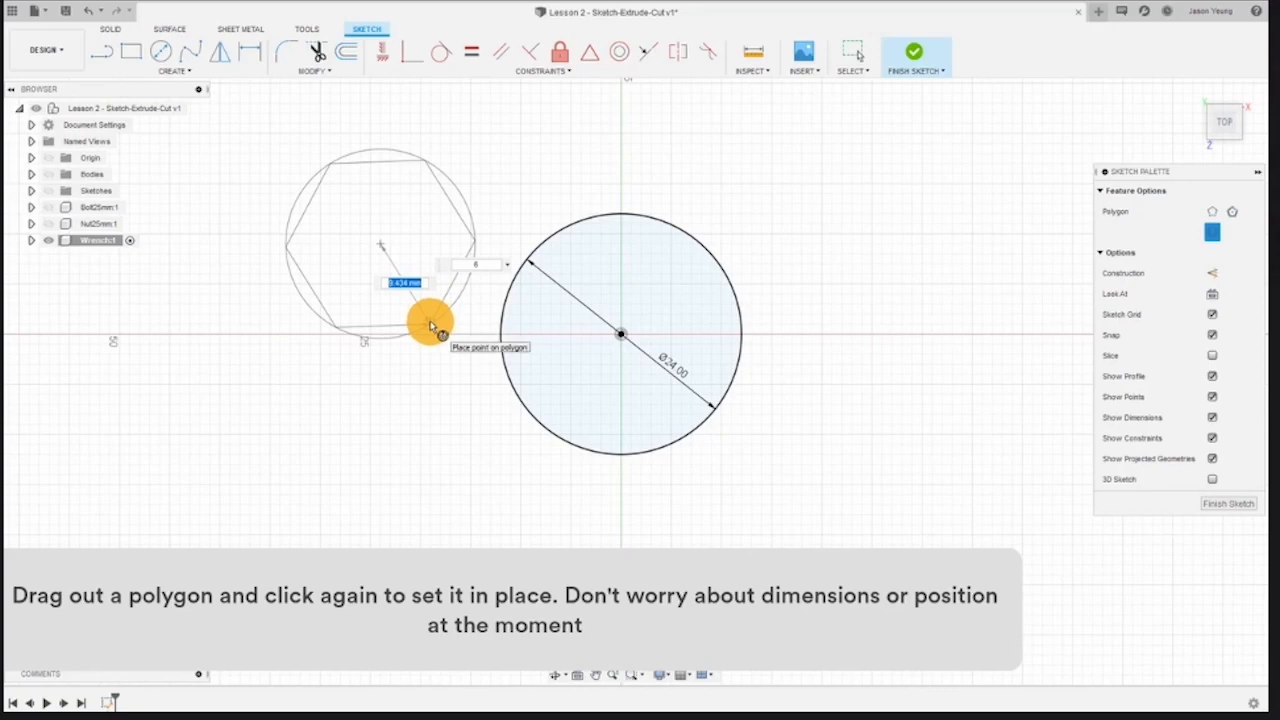
click(432, 326)
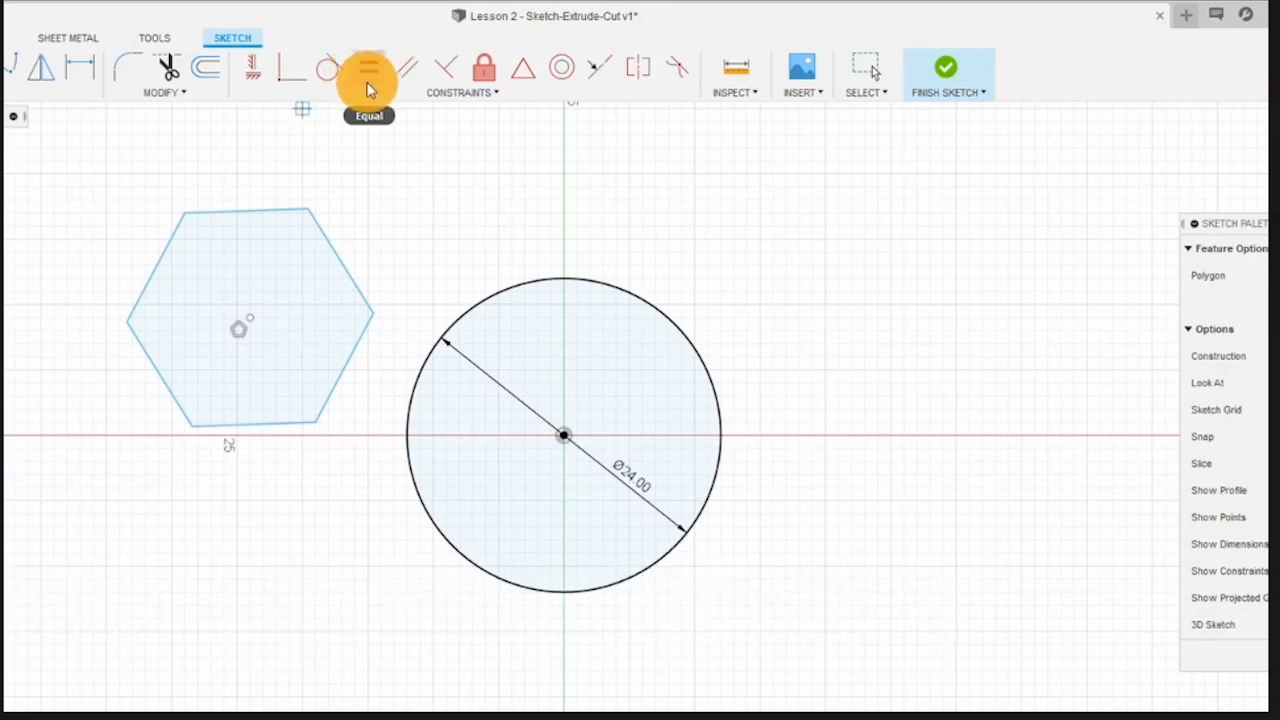
Constrain the polygon's top edge to horizontal and align the polygon's center horizontally with the circle's center.
click(256, 68)
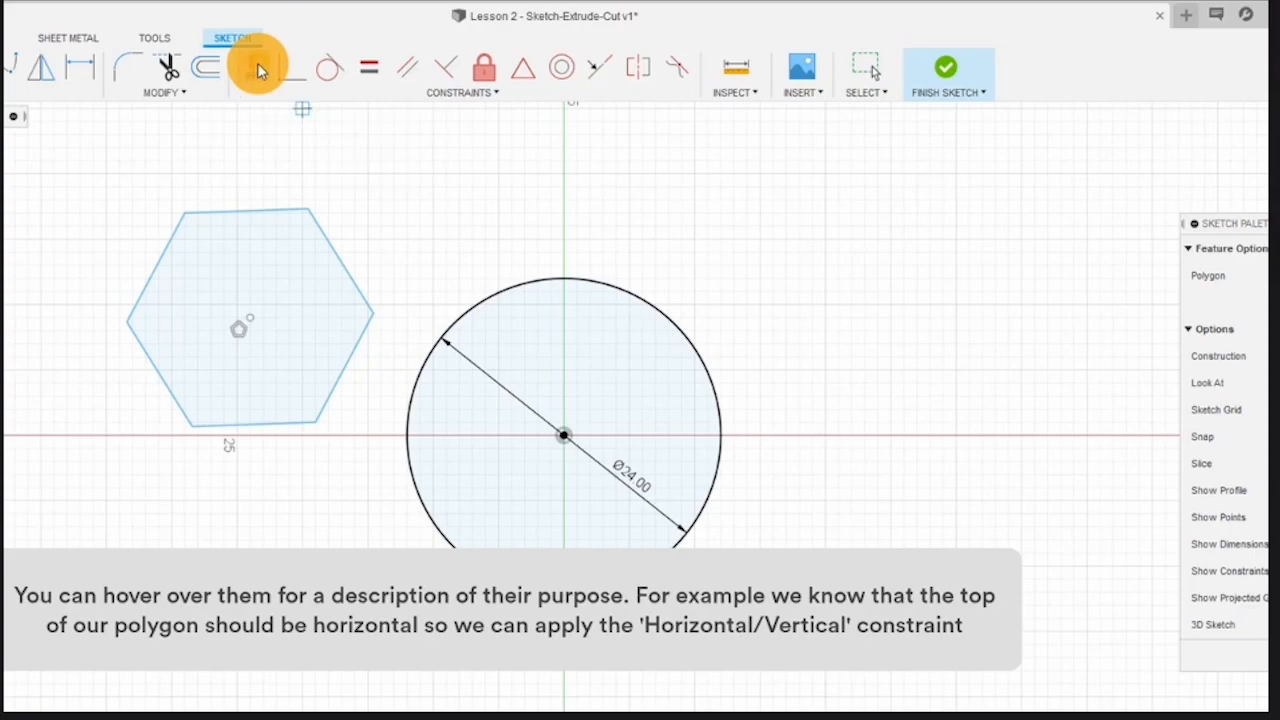
click(258, 213)
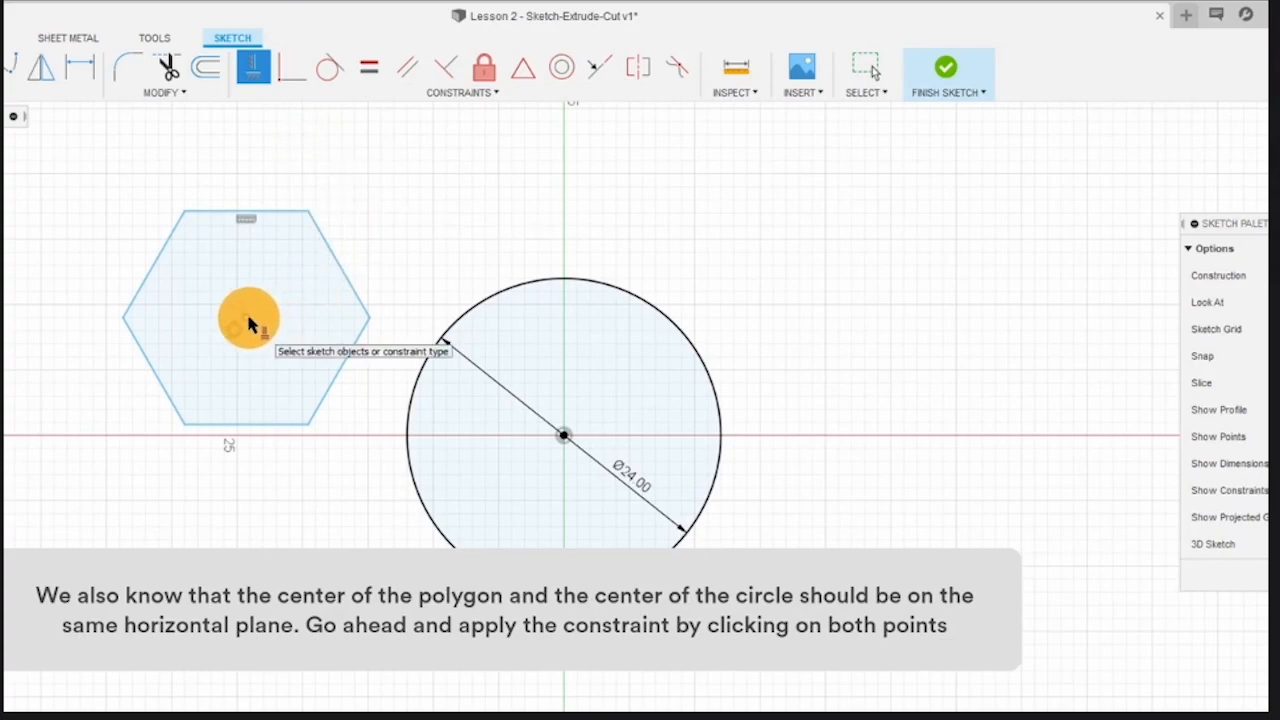
click(562, 436)
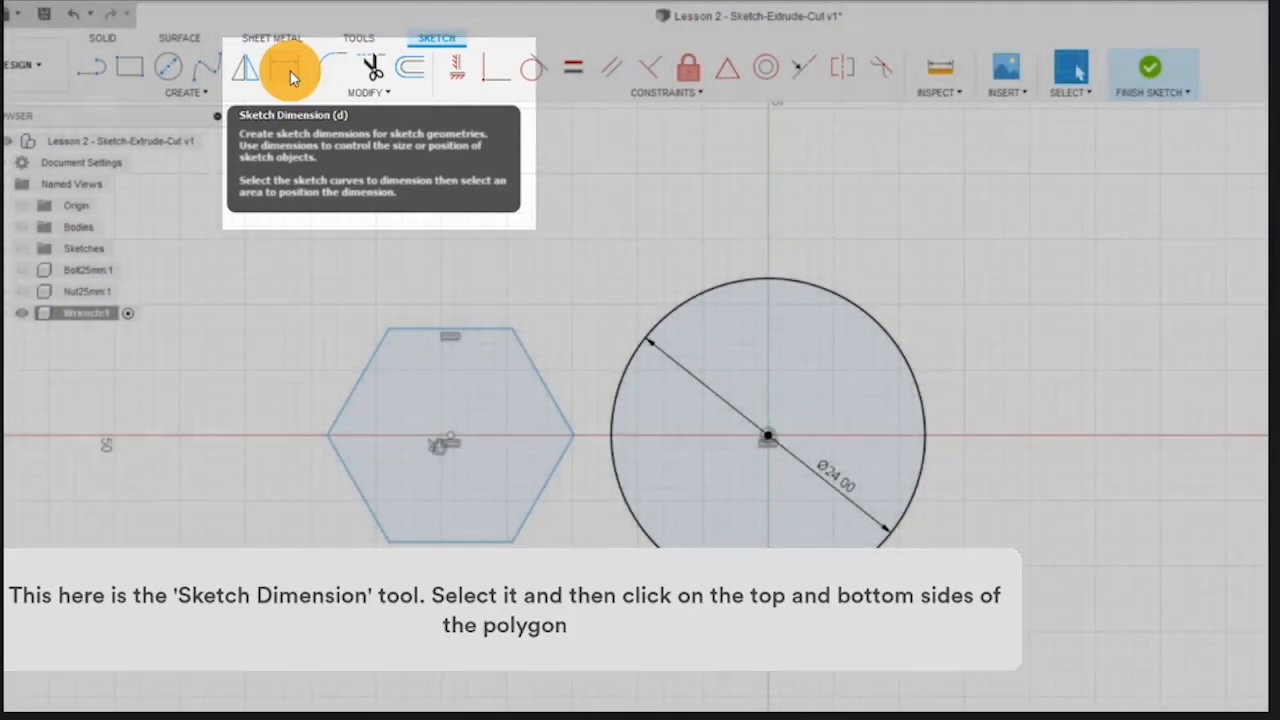
Dimension the distance between the polygon's top and bottom edges to 16 mm.
click(290, 70)
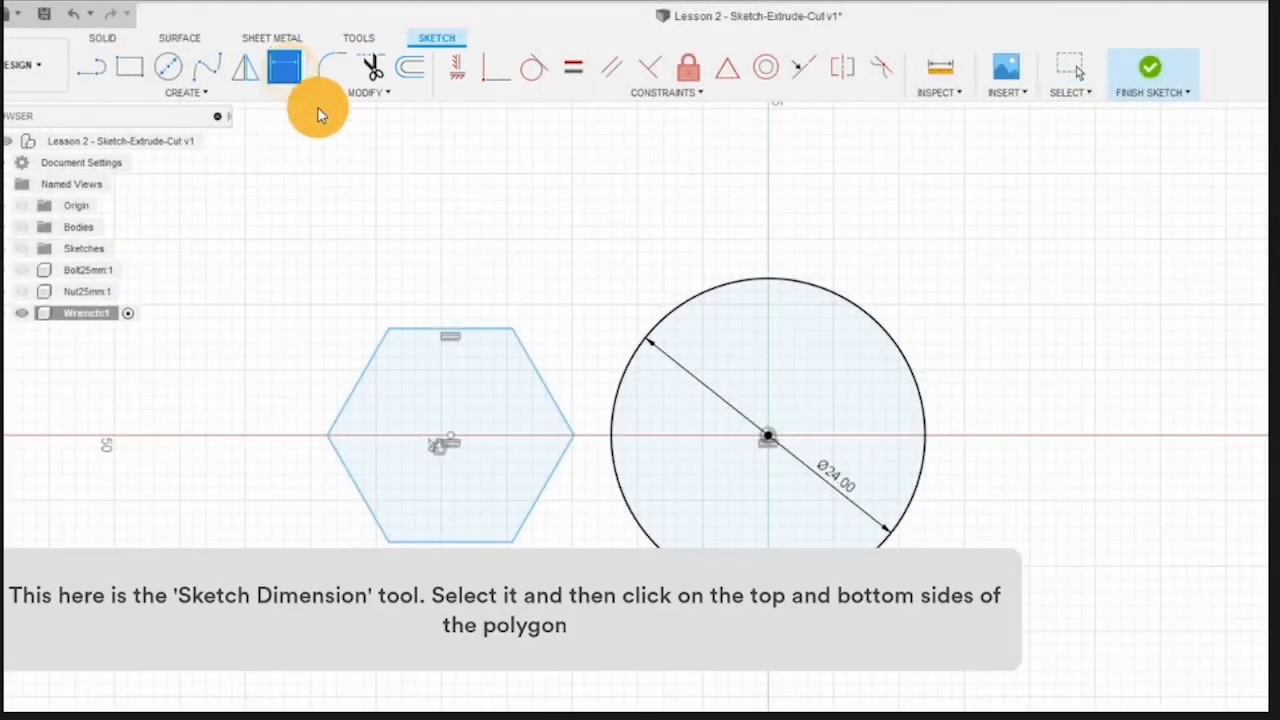
click(487, 332)
click(486, 541)
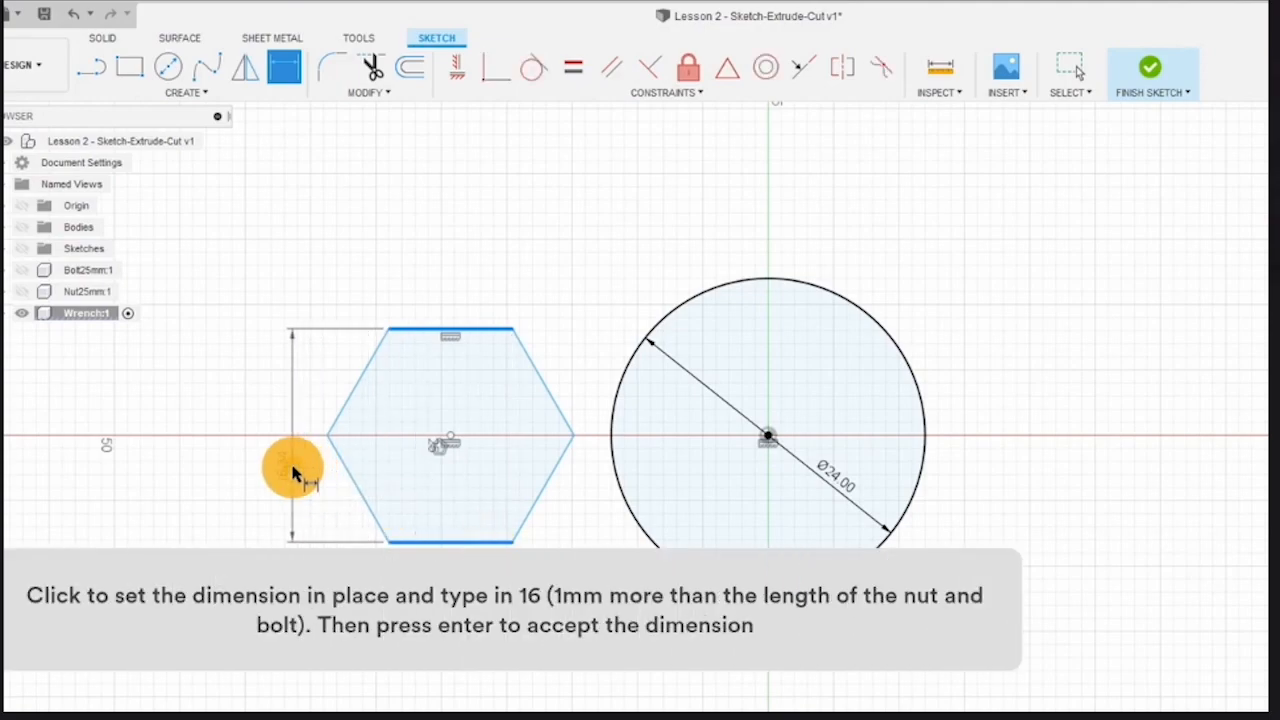
click(293, 473)
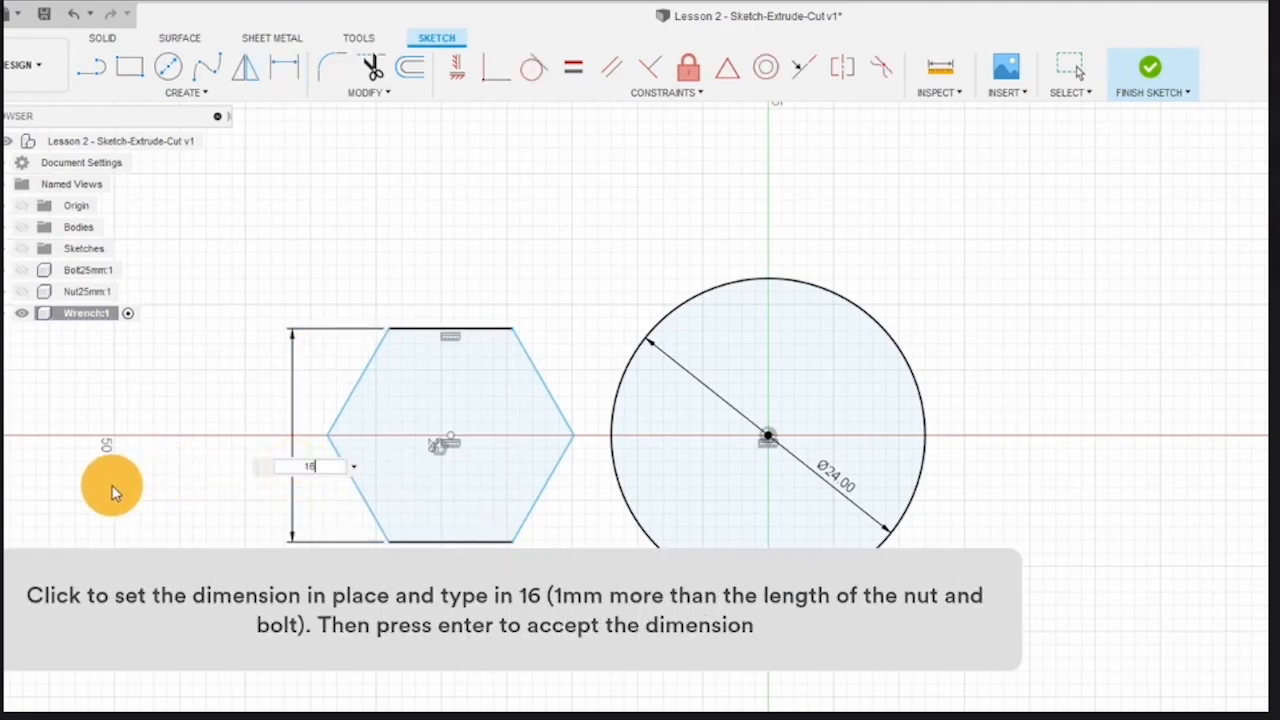
key(Return)
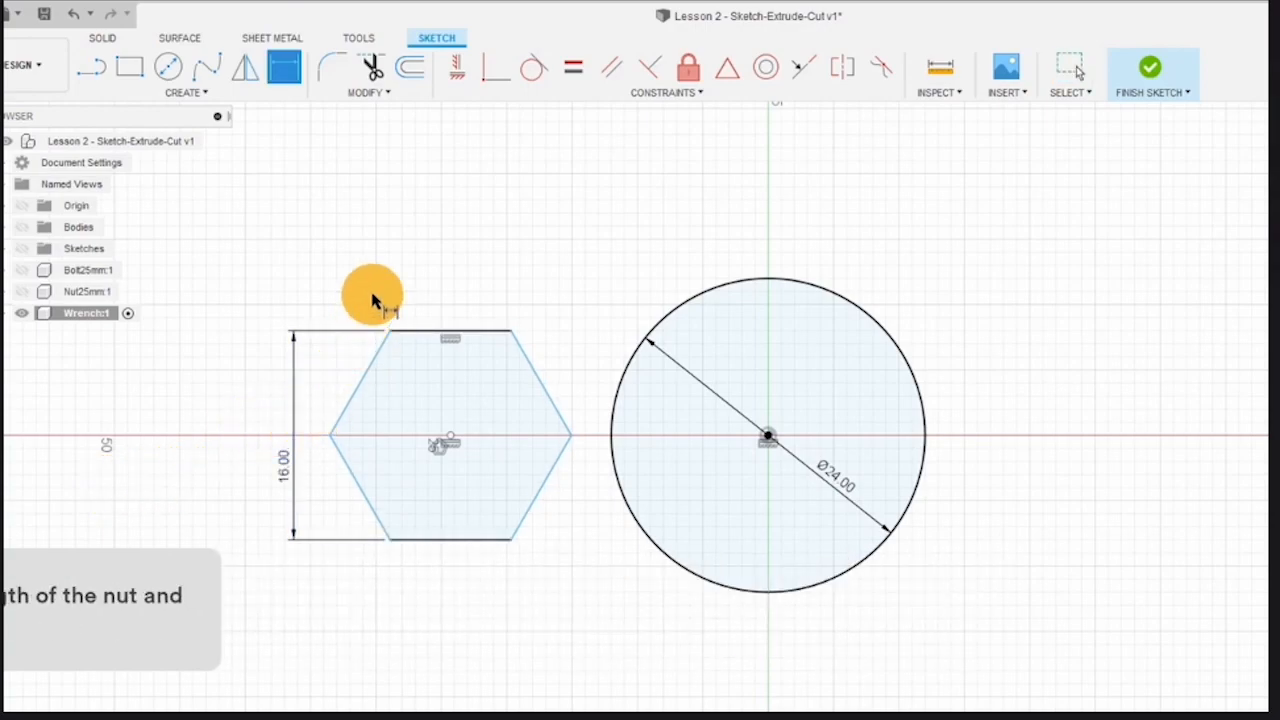
key(Escape)
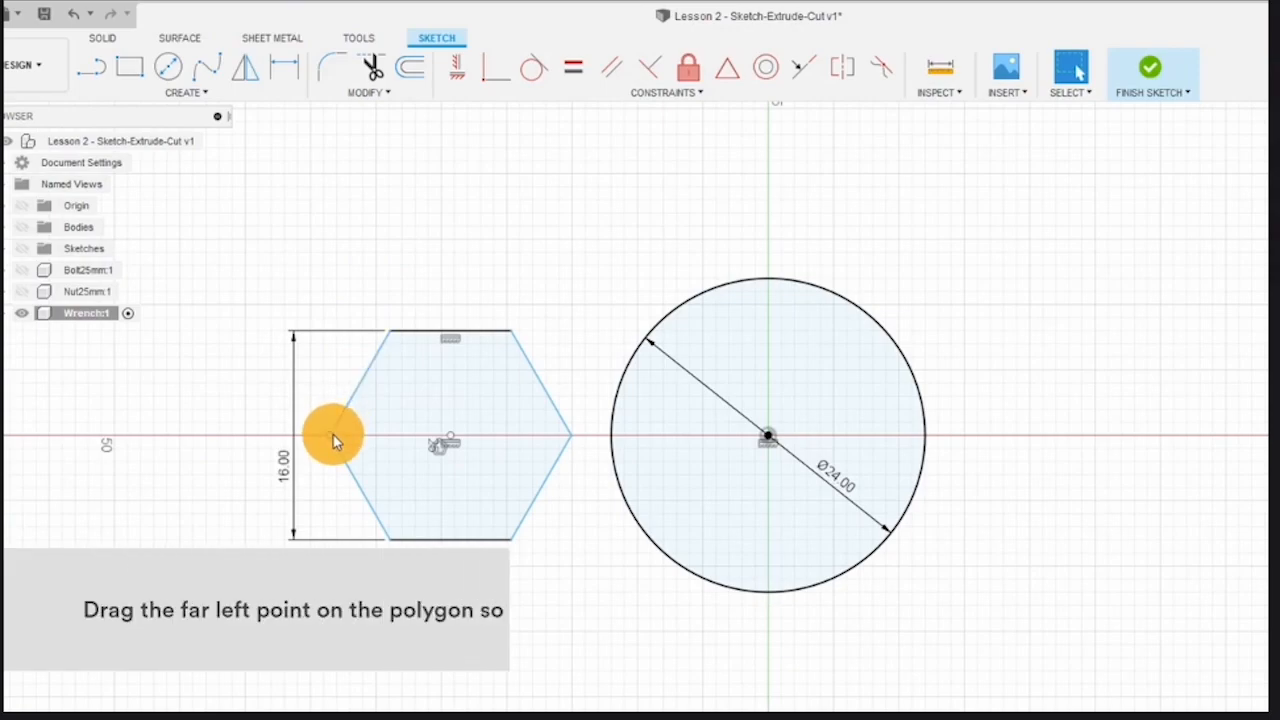
Move the polygon by its far left vertex so that this point sits on the circle's circumference.
drag(333, 443, 563, 450)
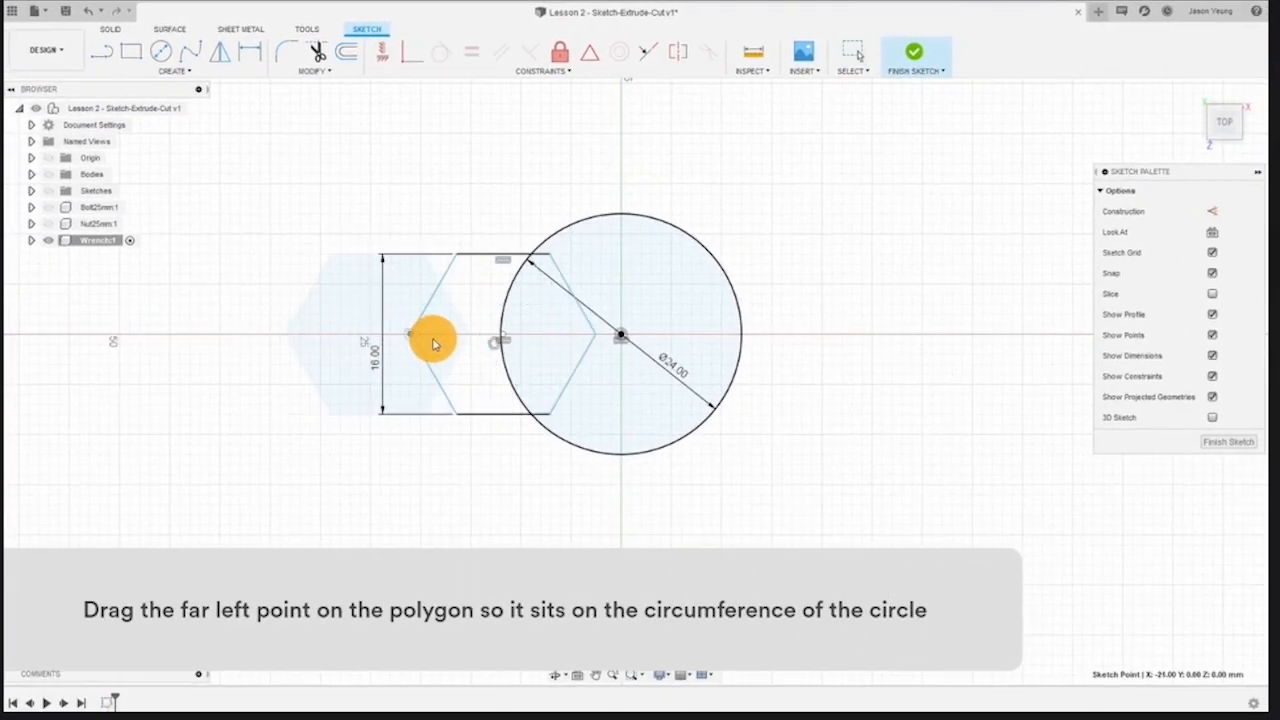
drag(468, 344, 502, 345)
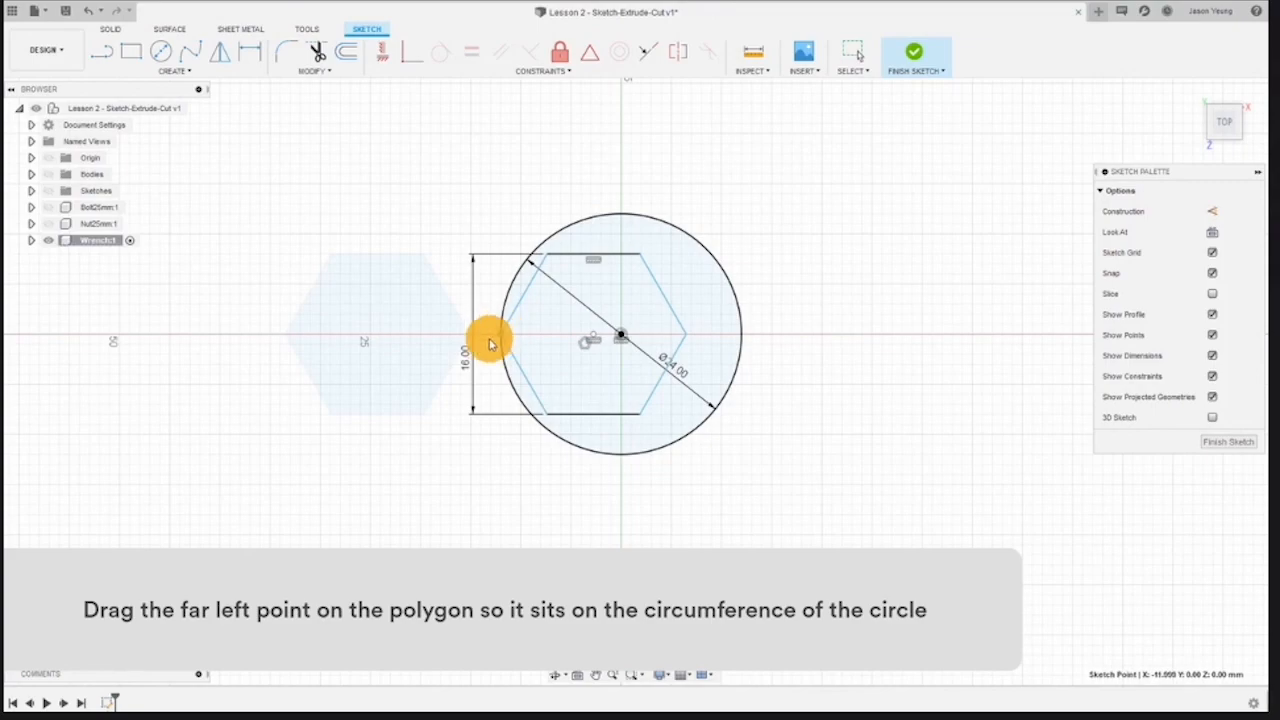
drag(499, 338, 501, 338)
scroll(520, 337, up, 3)
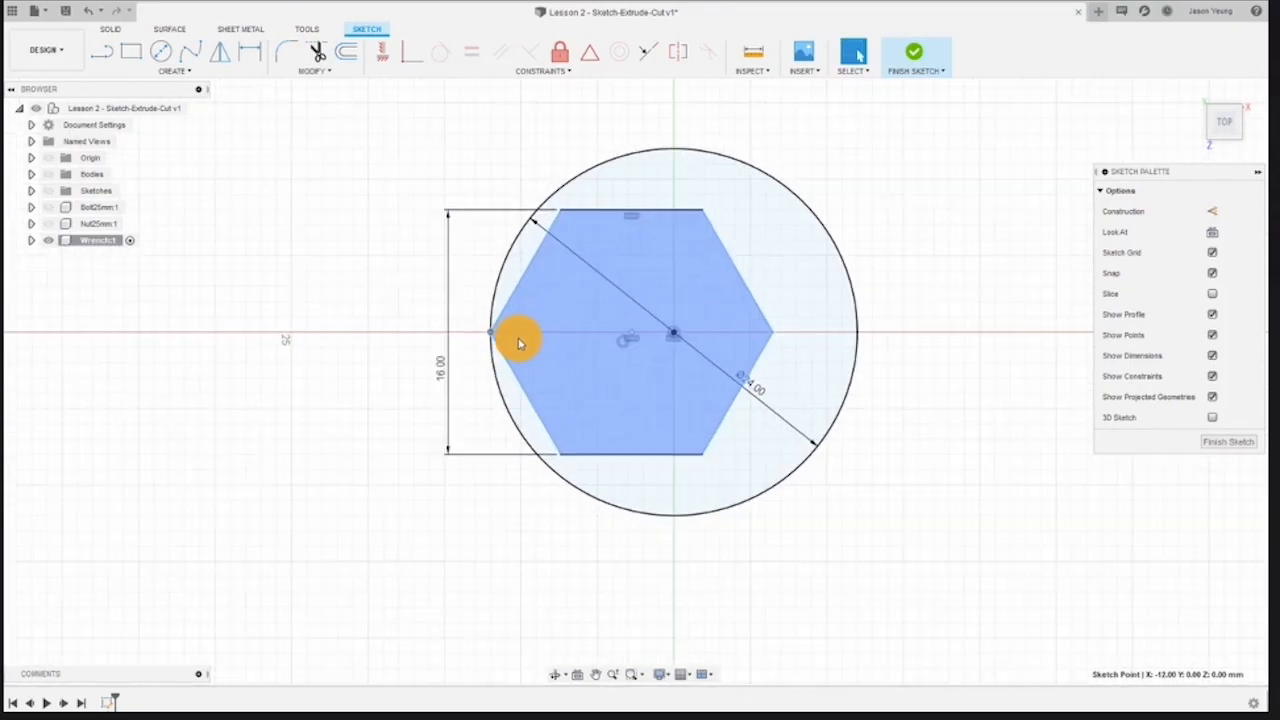
scroll(502, 338, up, 5)
scroll(500, 340, down, 3)
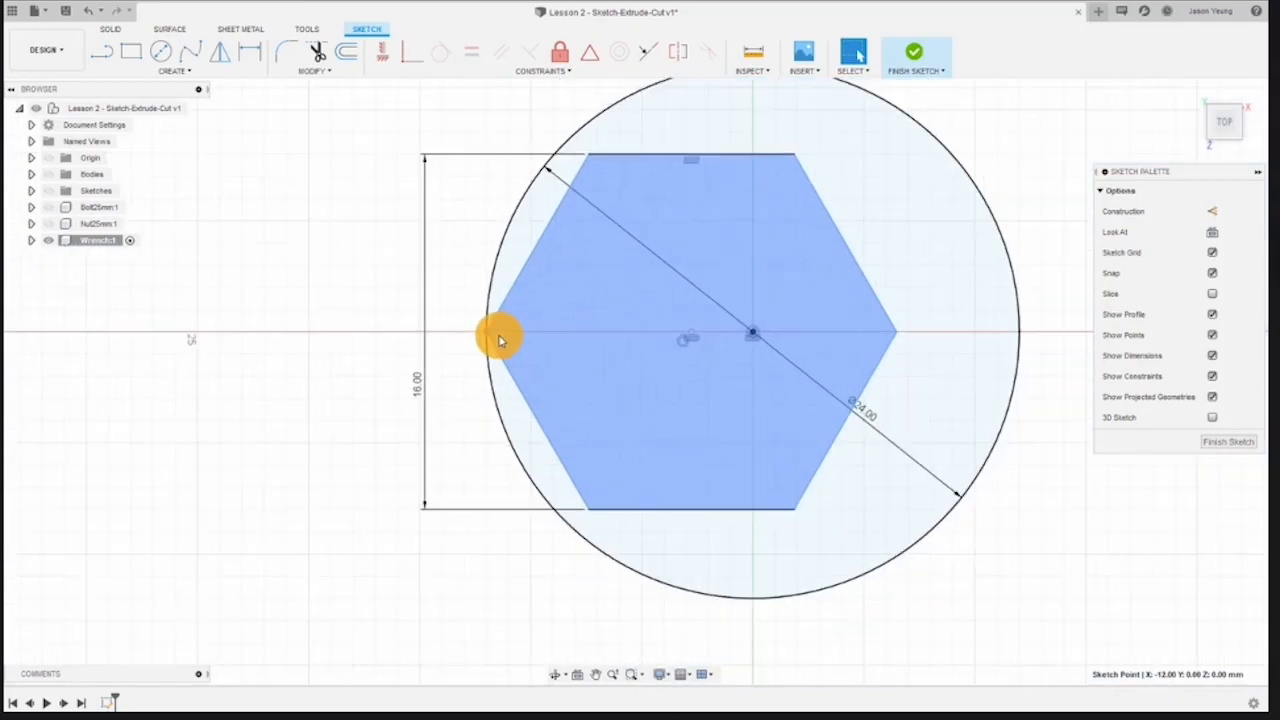
scroll(500, 340, down, 3)
scroll(360, 366, down, 1)
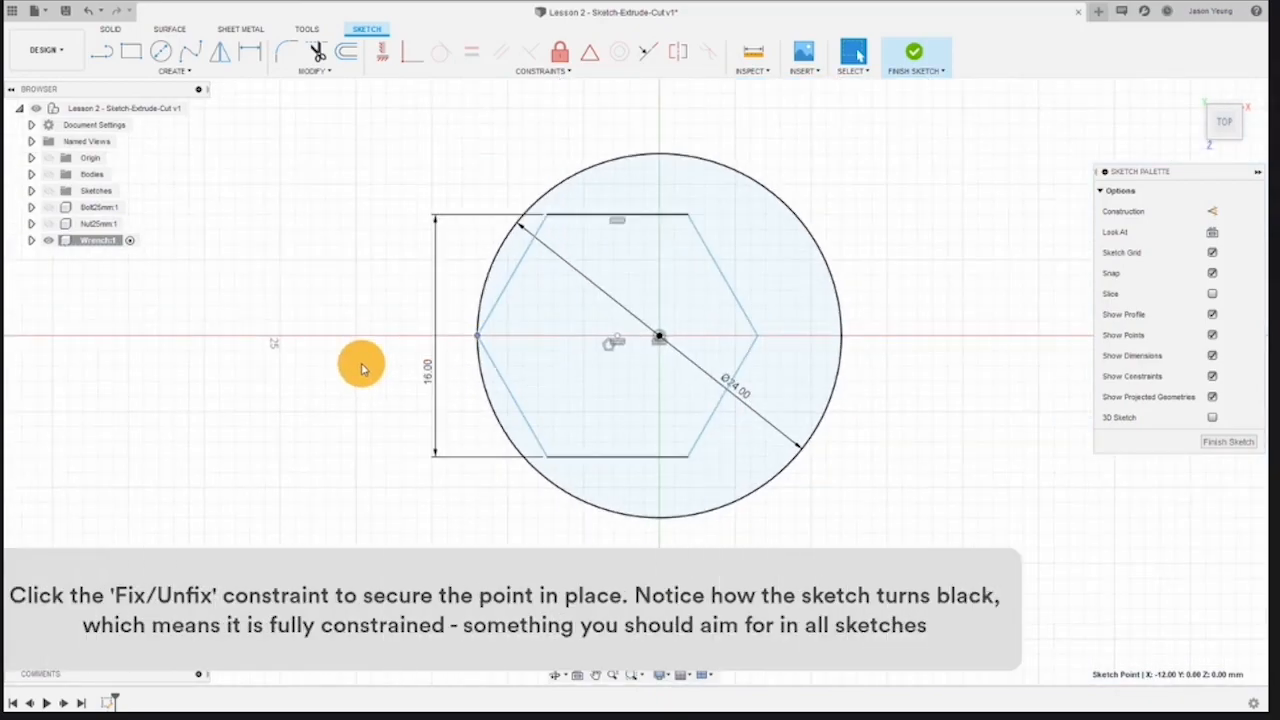
Apply the Fix/Unfix constraint to the polygon's left vertex on the circle.
click(560, 57)
click(481, 337)
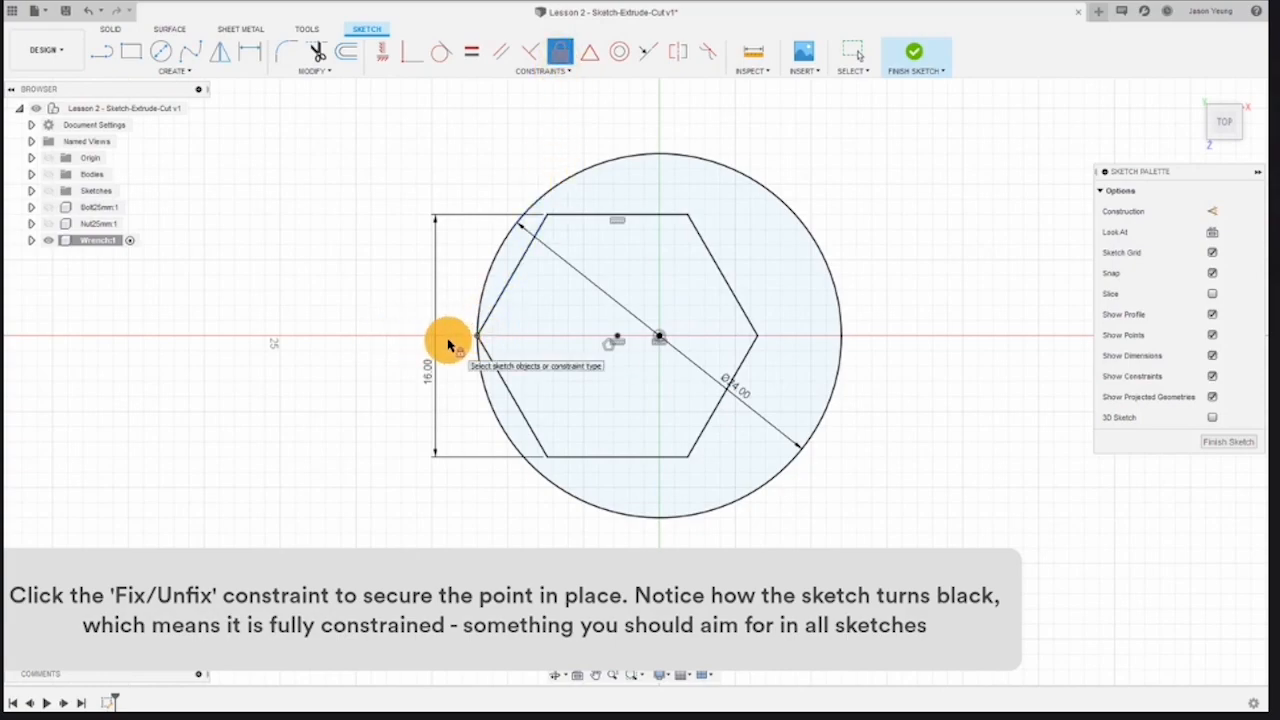
key(Escape)
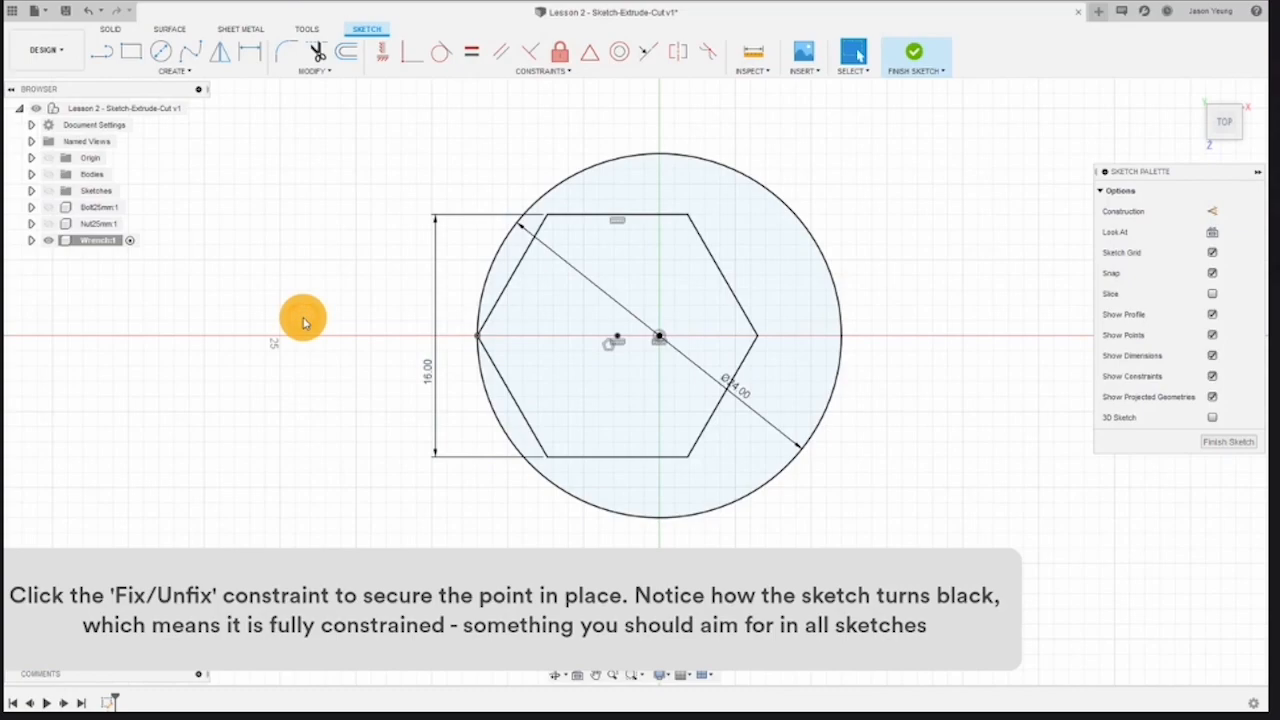
Extend the left ends of the polygon's top and bottom edges to the circle.
scroll(304, 320, down, 2)
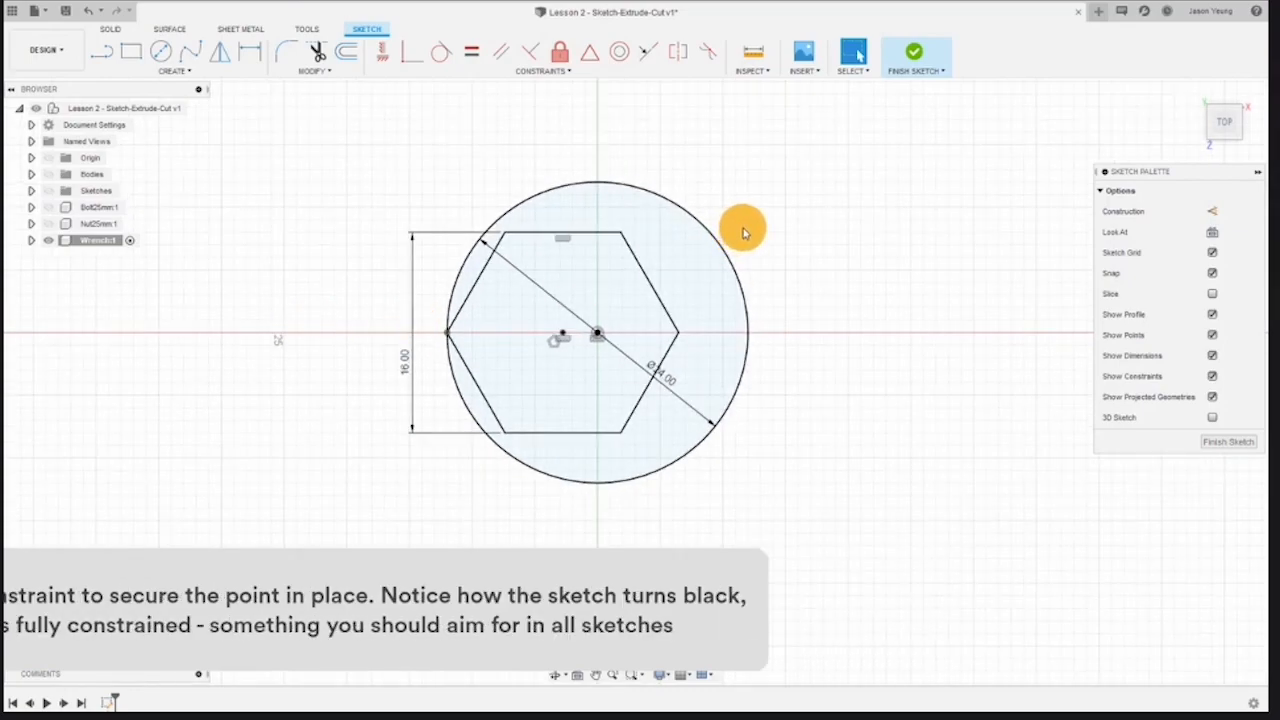
middle_drag(743, 223, 677, 243)
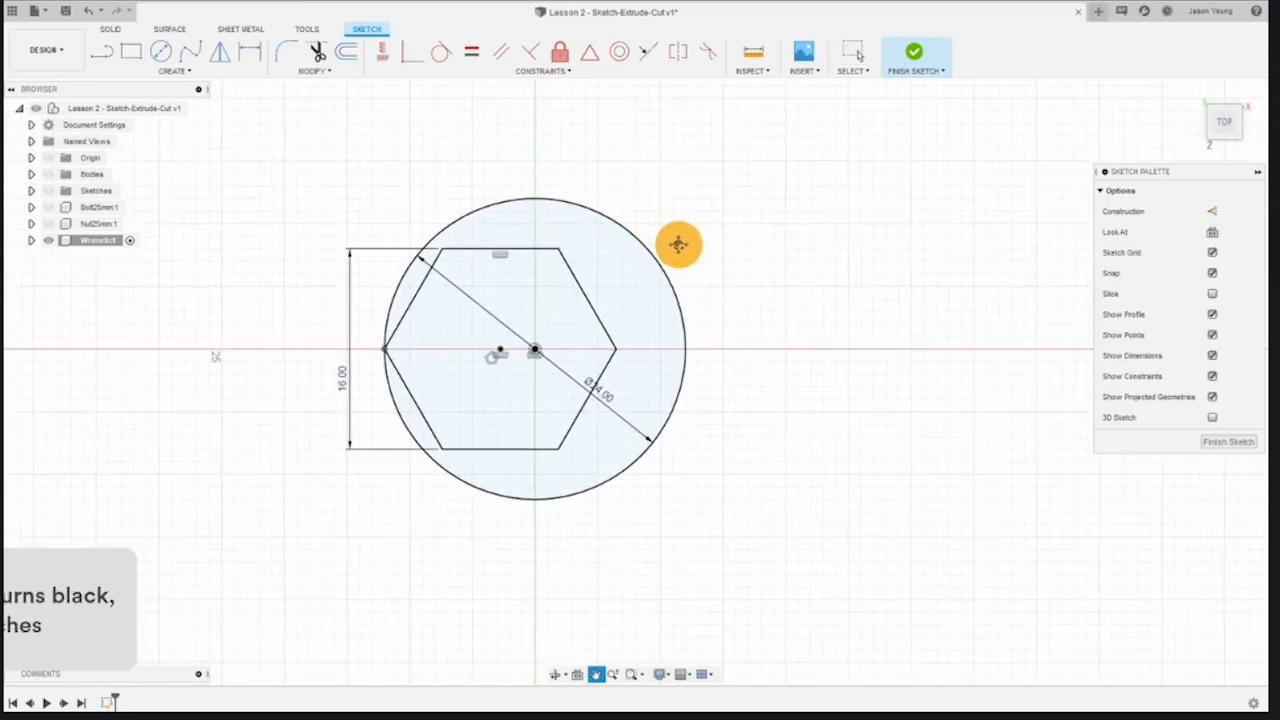
click(318, 71)
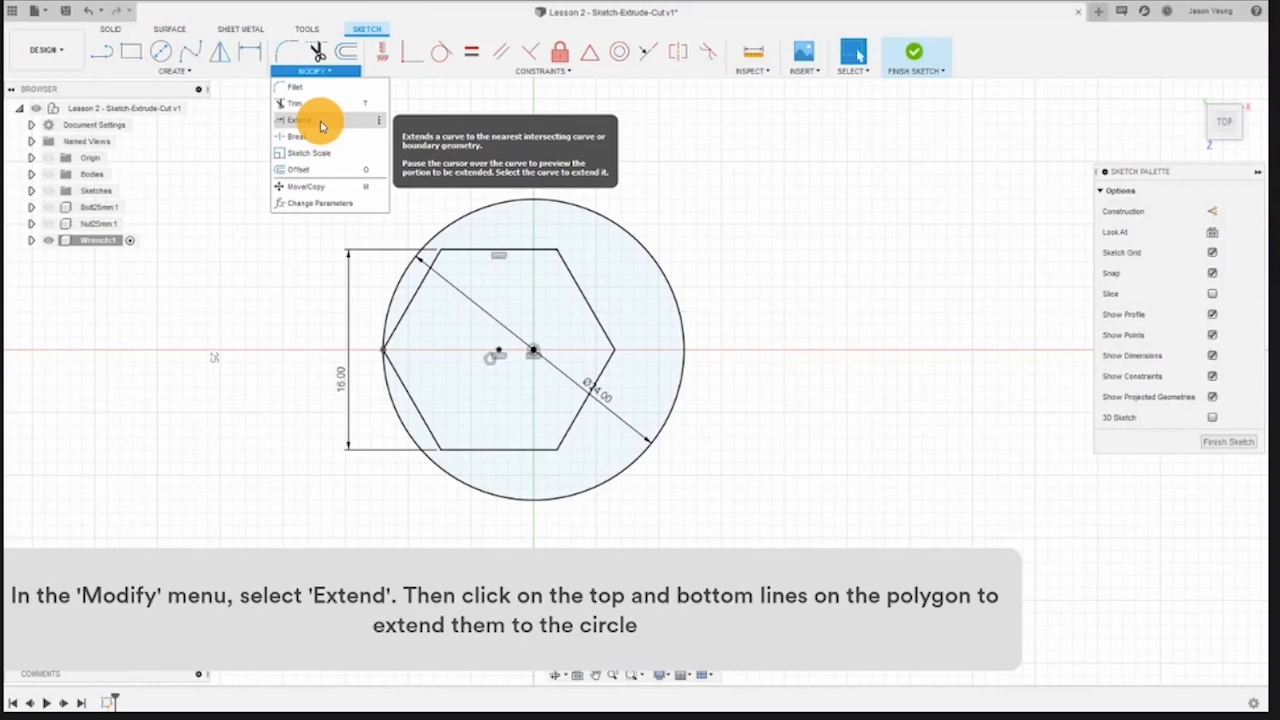
click(320, 121)
scroll(417, 263, up, 5)
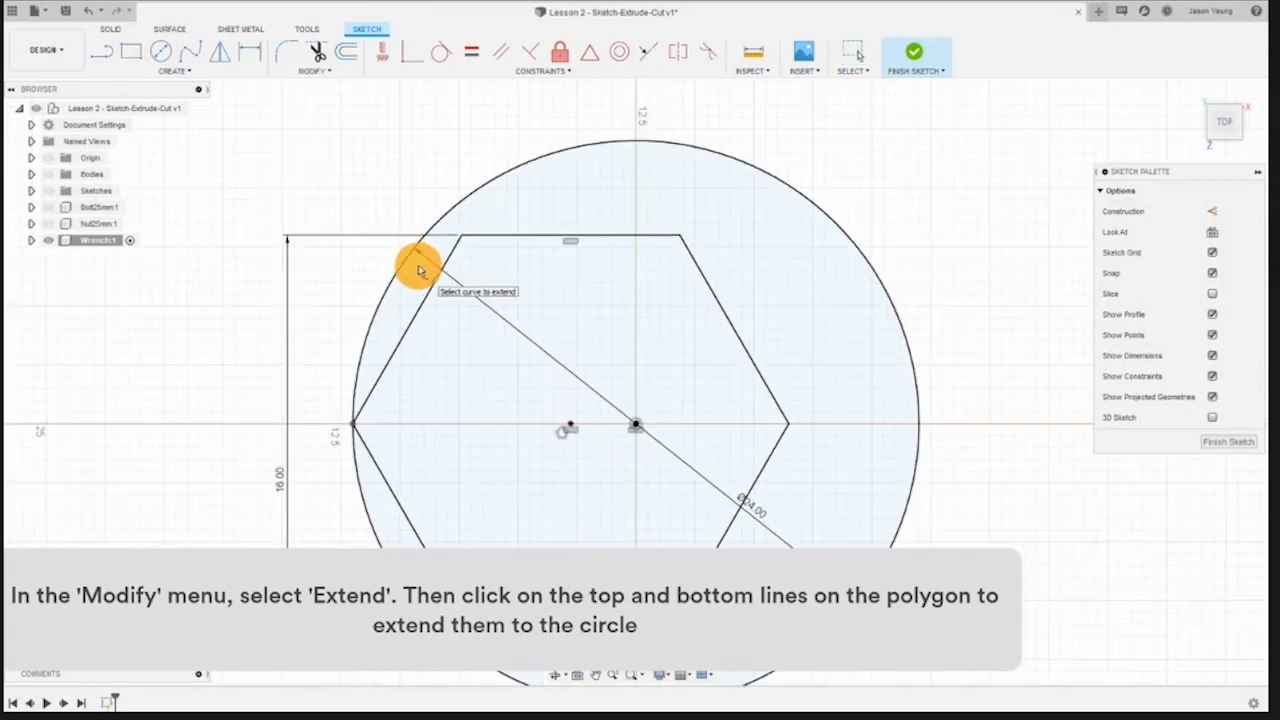
click(475, 242)
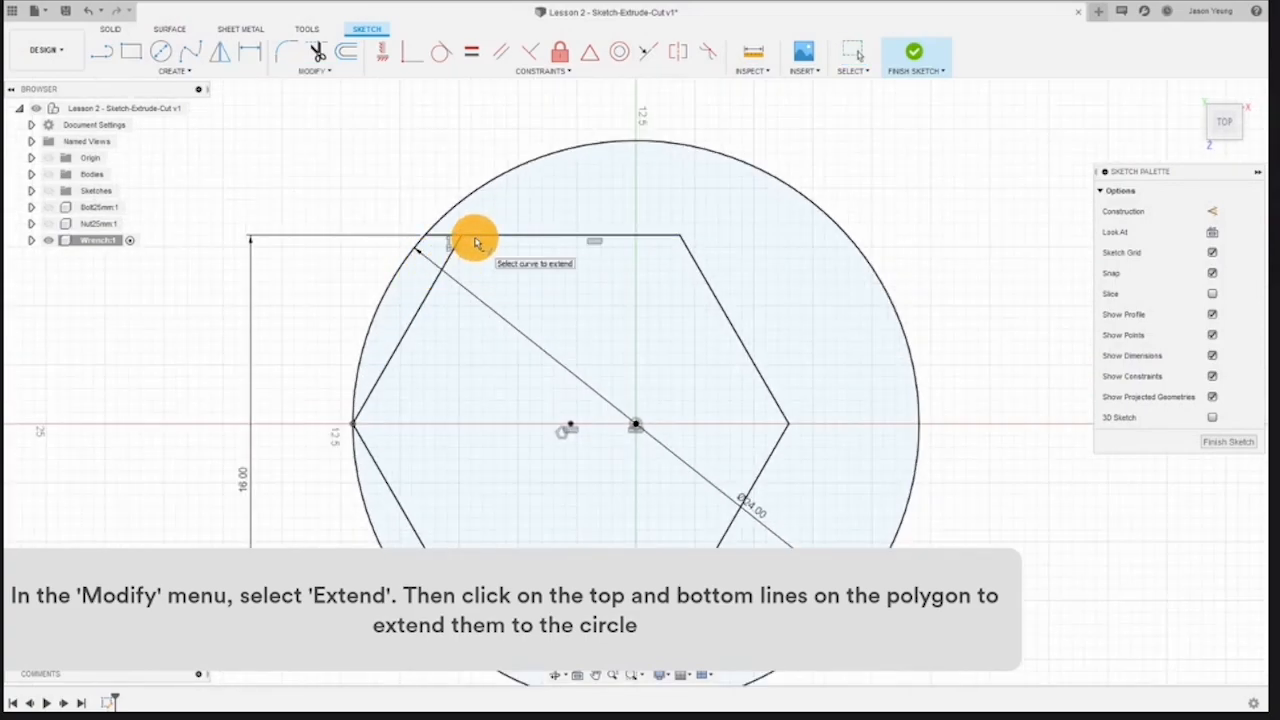
middle_drag(523, 487, 537, 372)
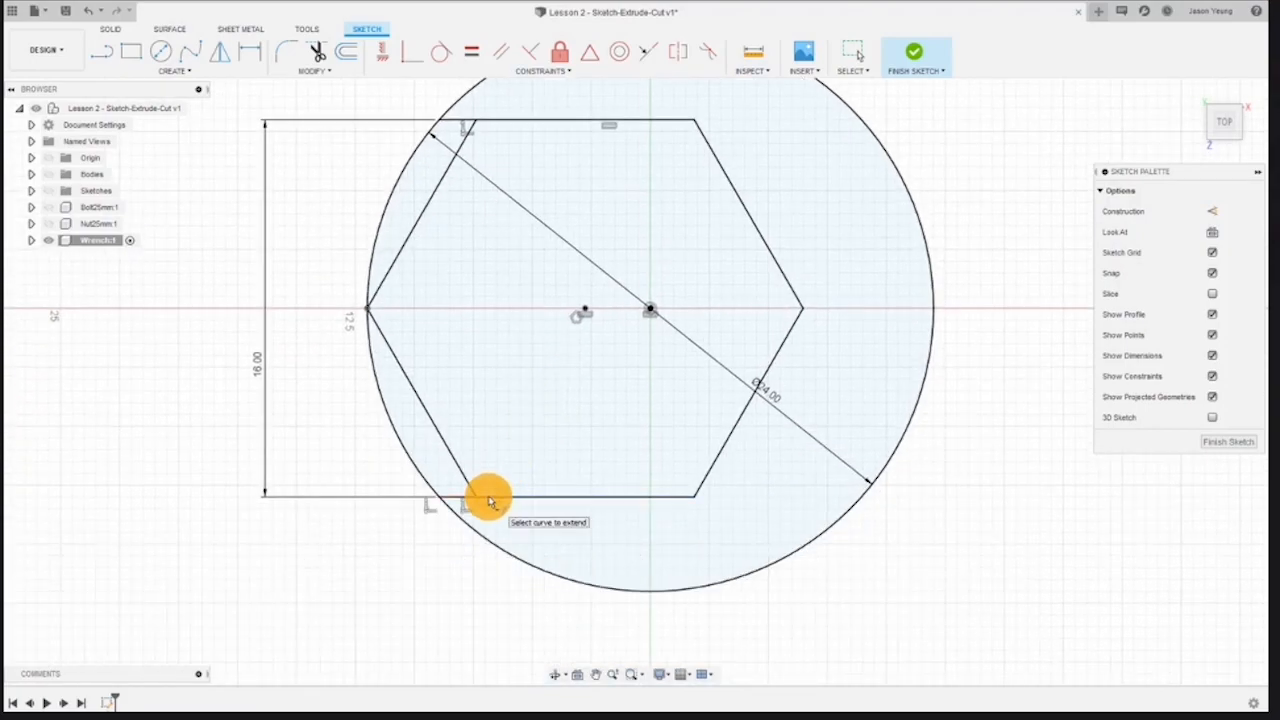
Draw a 65 mm horizontal line for the shaft, extending right from the upper right part of the circle's circumference.
scroll(287, 458, down, 3)
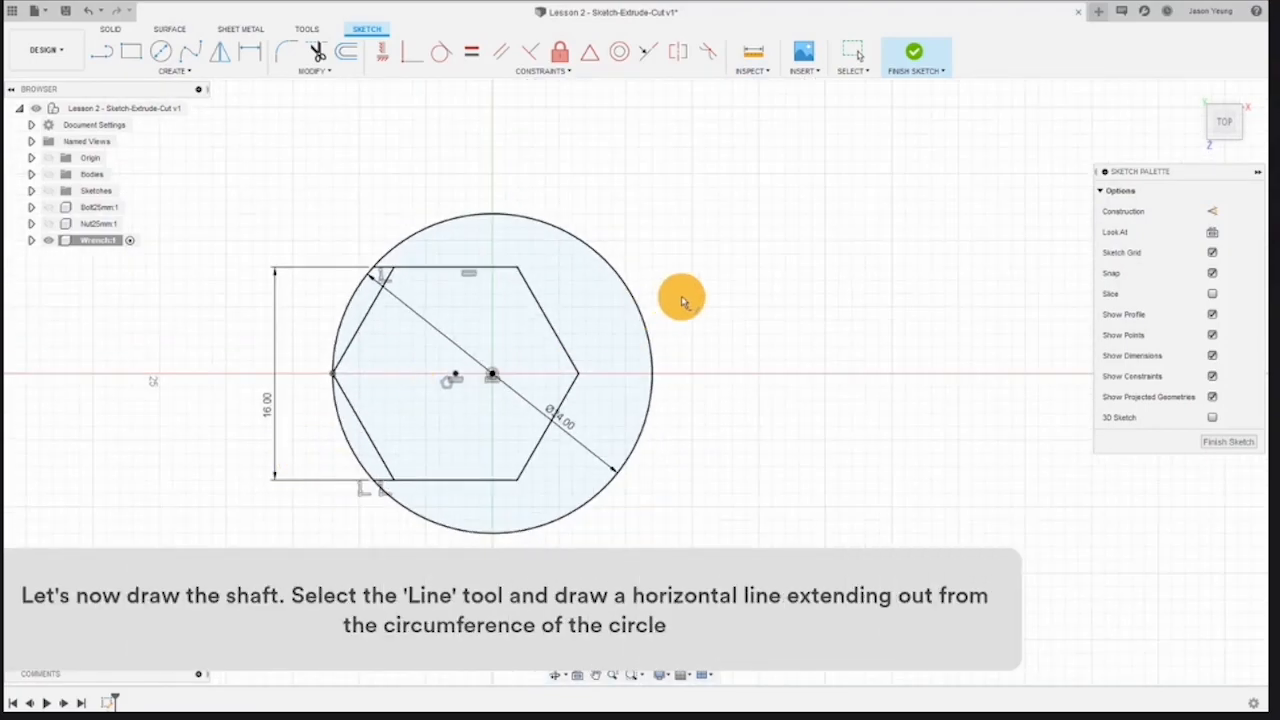
middle_drag(682, 301, 643, 299)
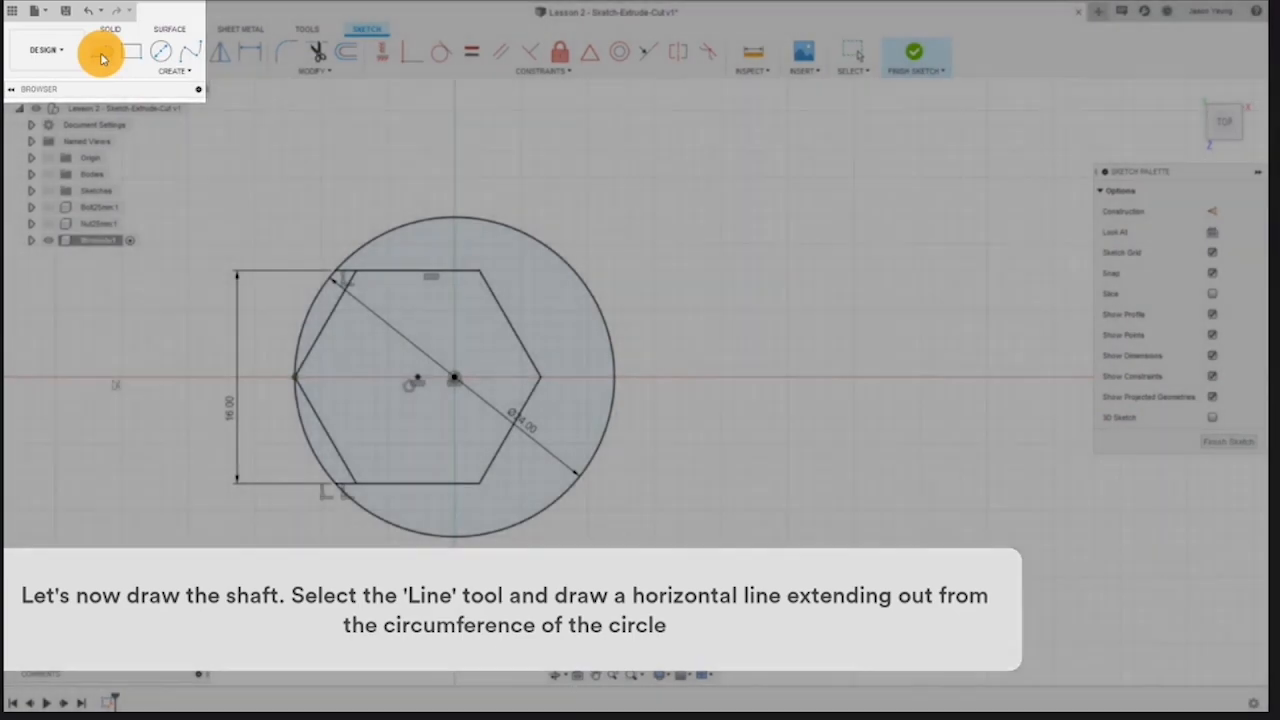
click(100, 52)
scroll(630, 245, down, 2)
middle_drag(690, 282, 440, 277)
scroll(337, 300, down, 2)
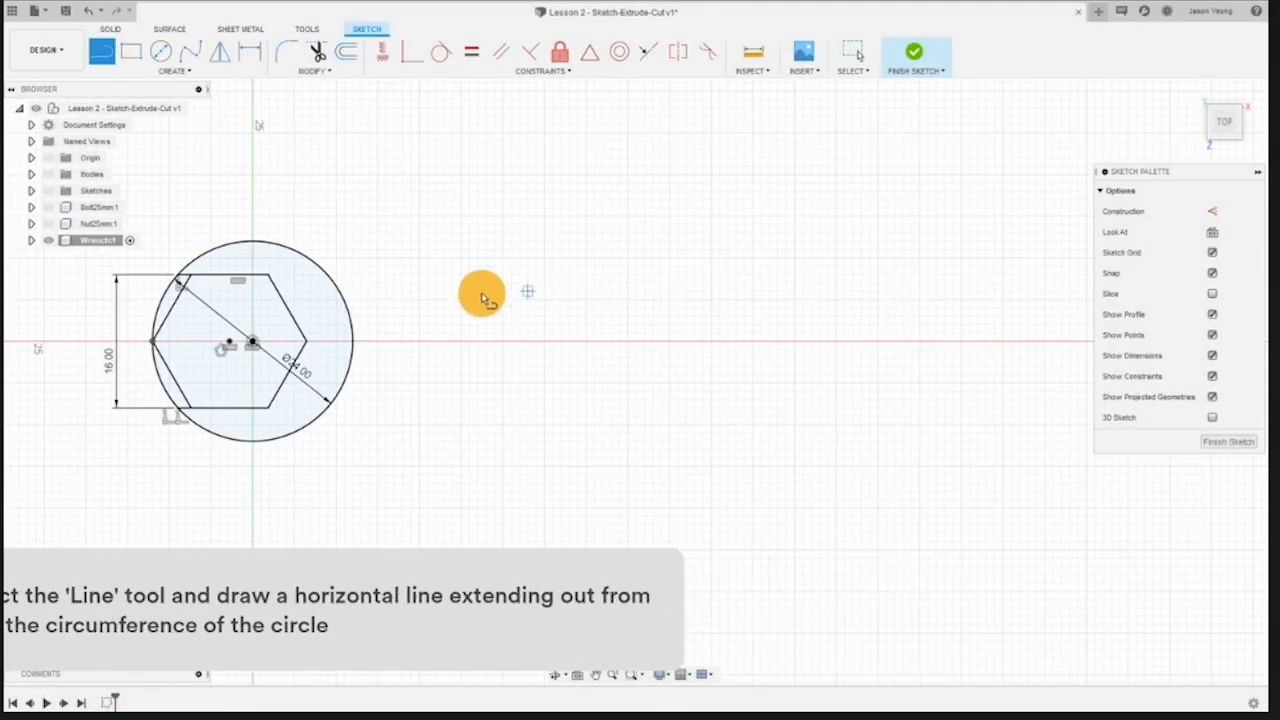
click(341, 291)
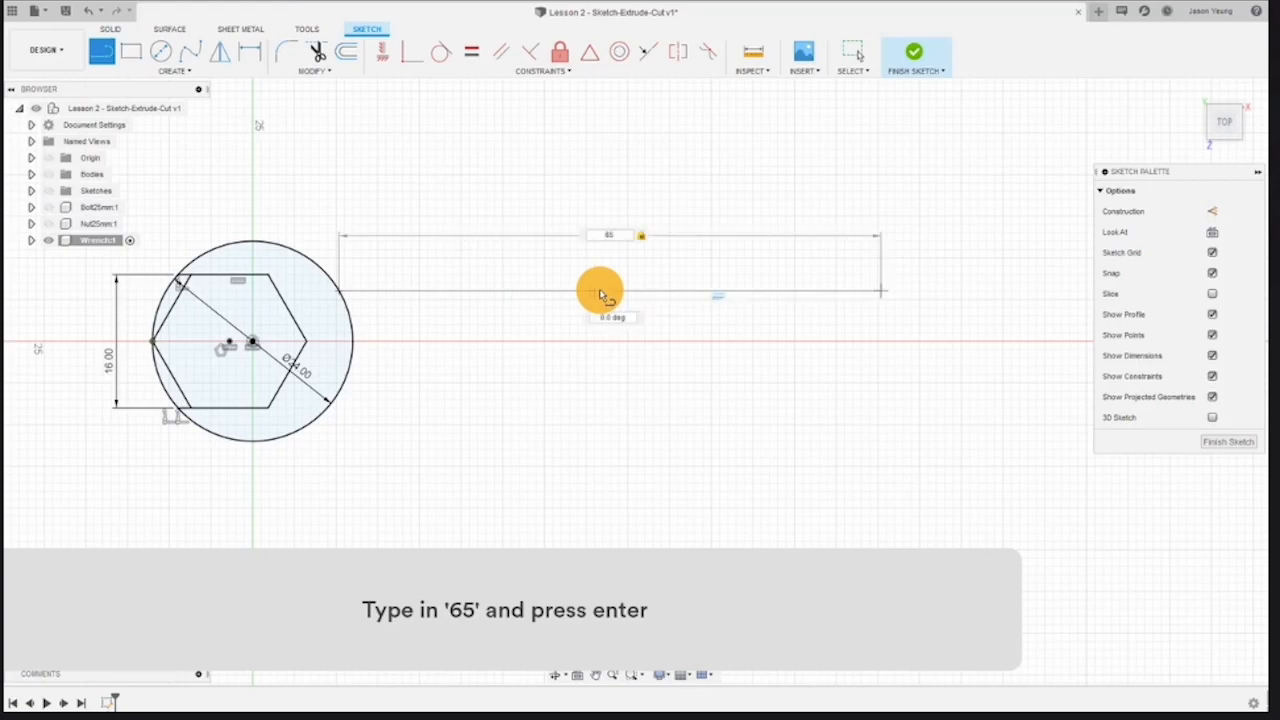
key(Return)
key(Escape)
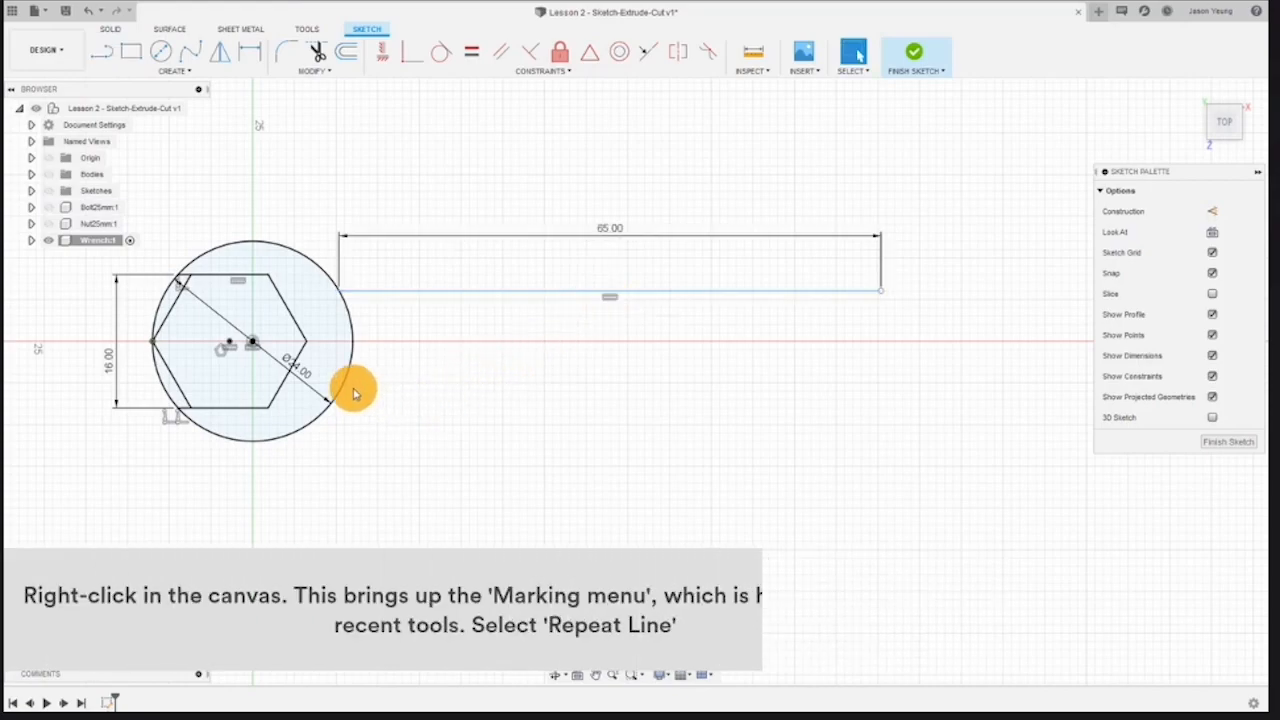
Draw a second 65 mm horizontal line for the shaft, extending right from the lower right part of the head circle.
right_click(470, 418)
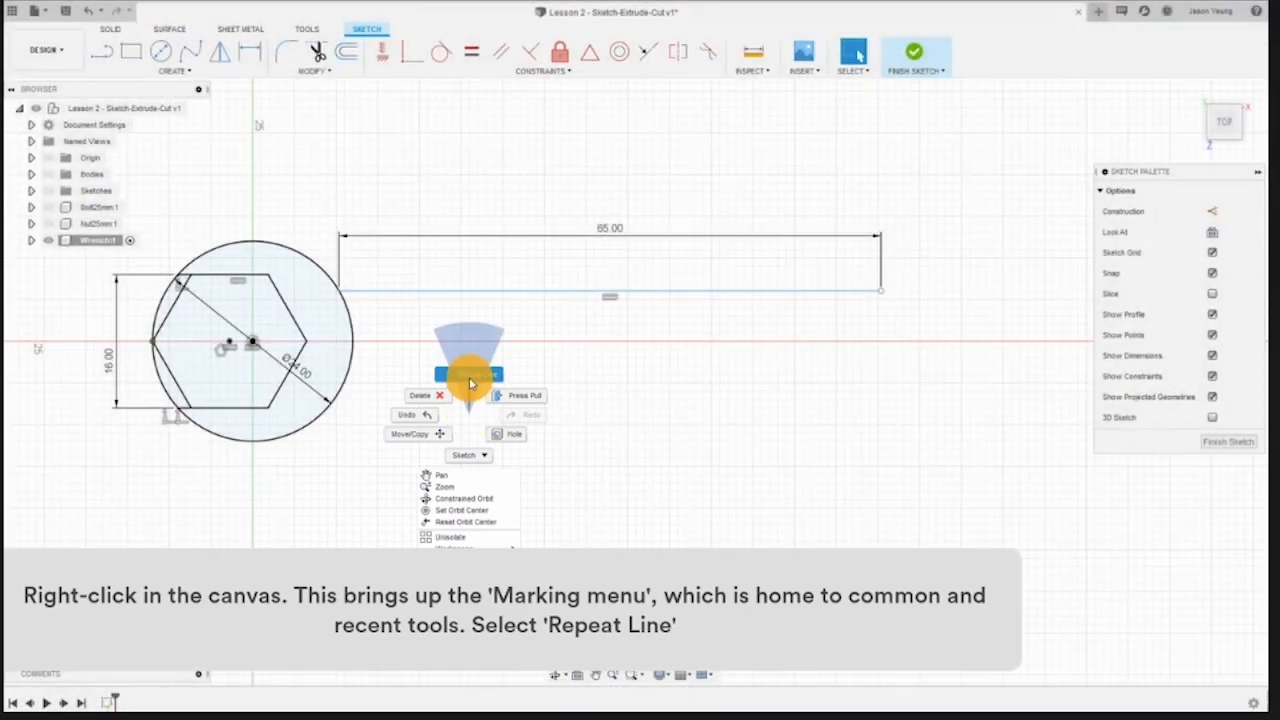
click(469, 376)
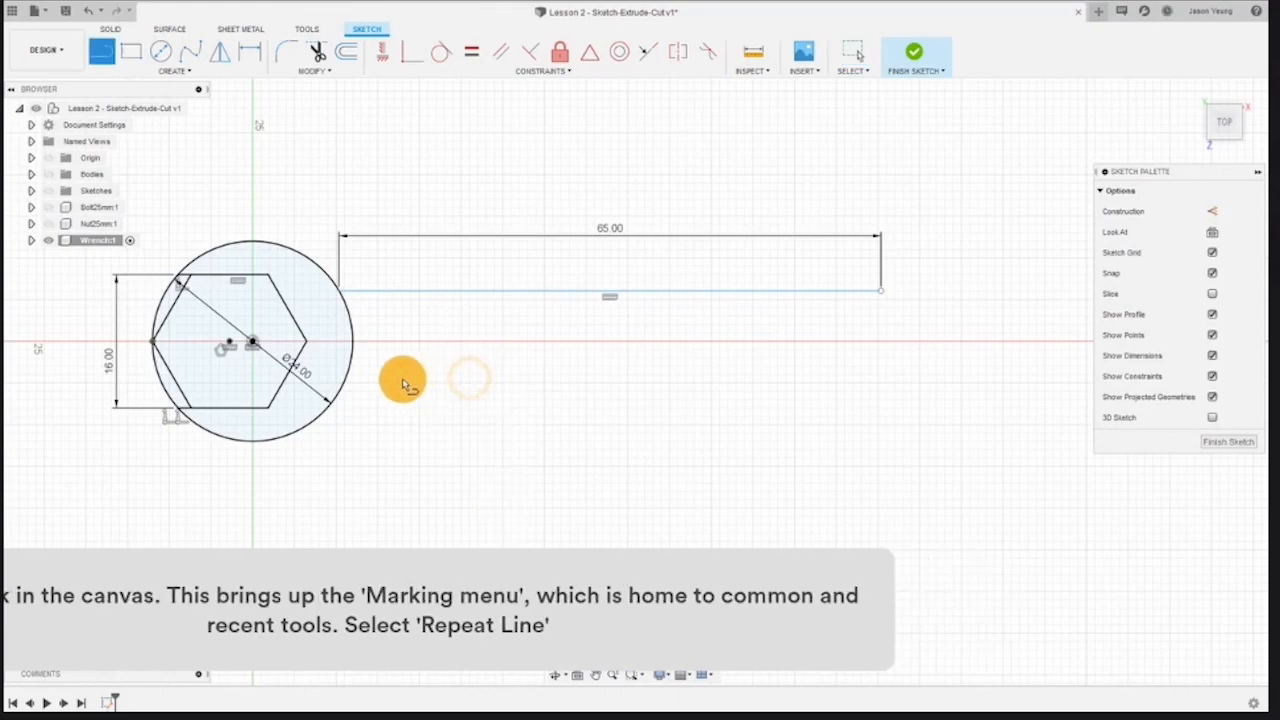
click(346, 380)
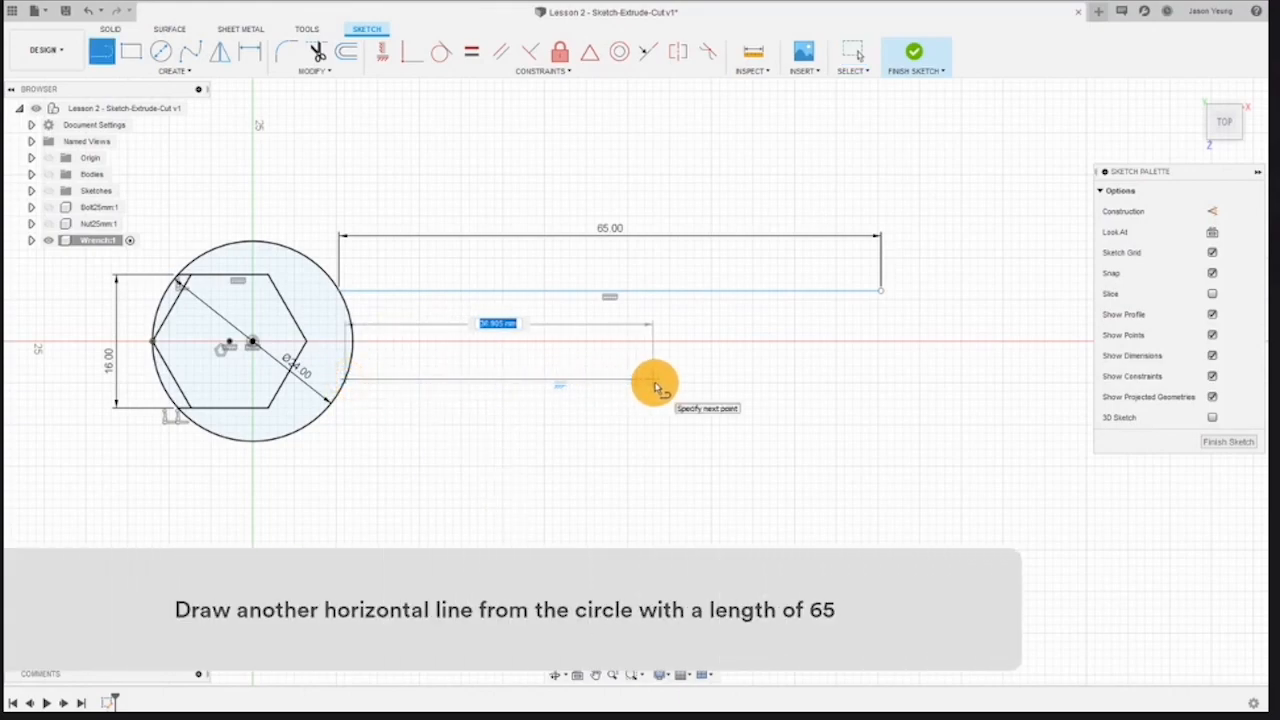
text(65)
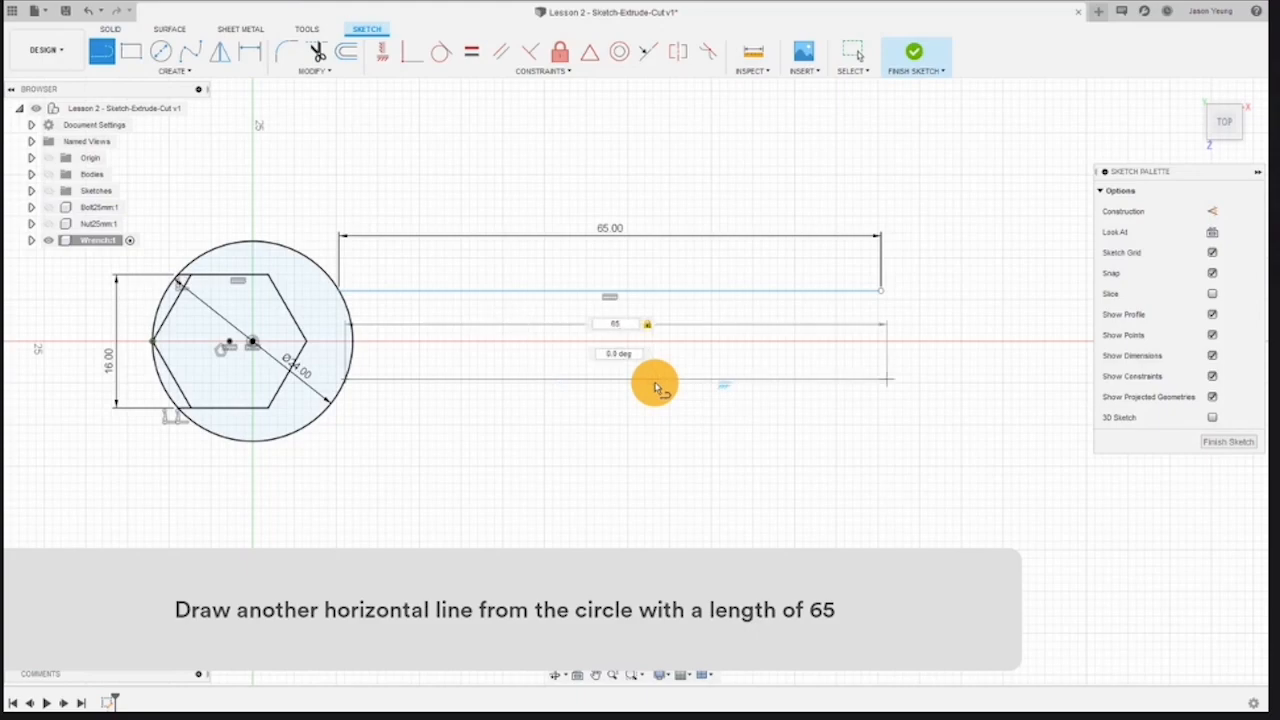
key(Return)
key(Escape)
Dimension the distance between the two shaft lines as 12 mm.
middle_drag(509, 463, 611, 458)
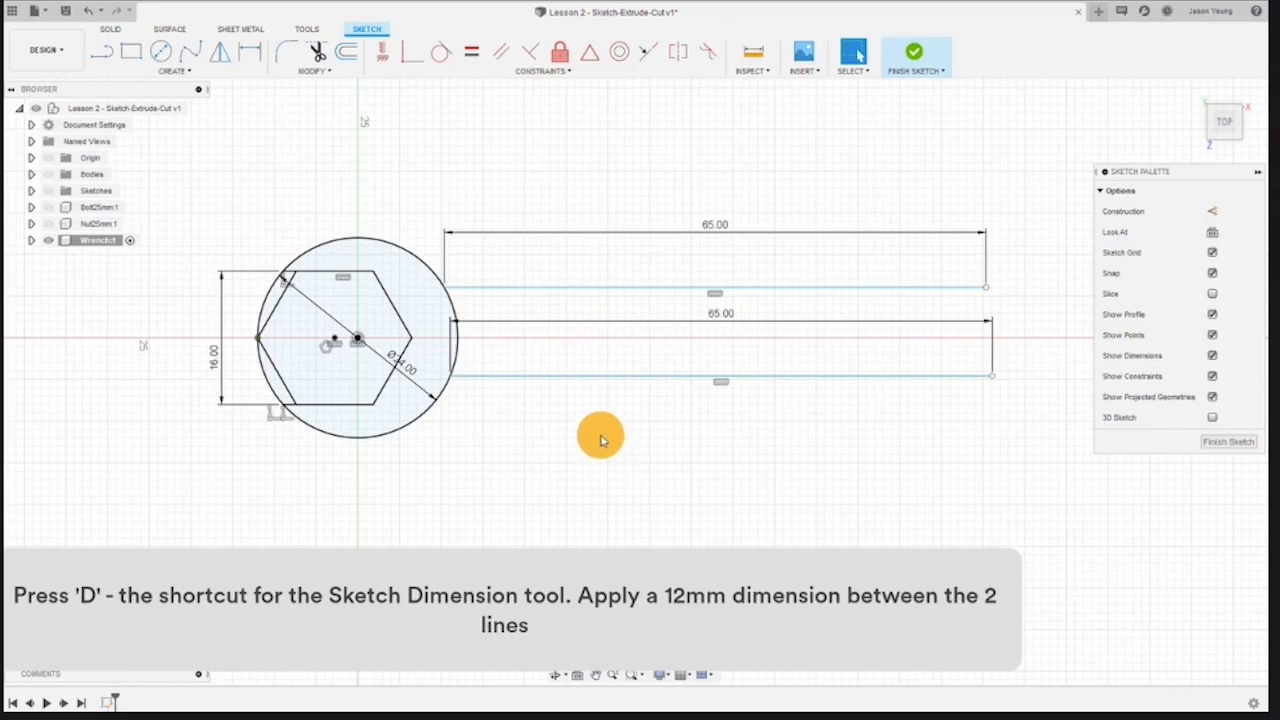
key(d)
click(559, 289)
click(556, 376)
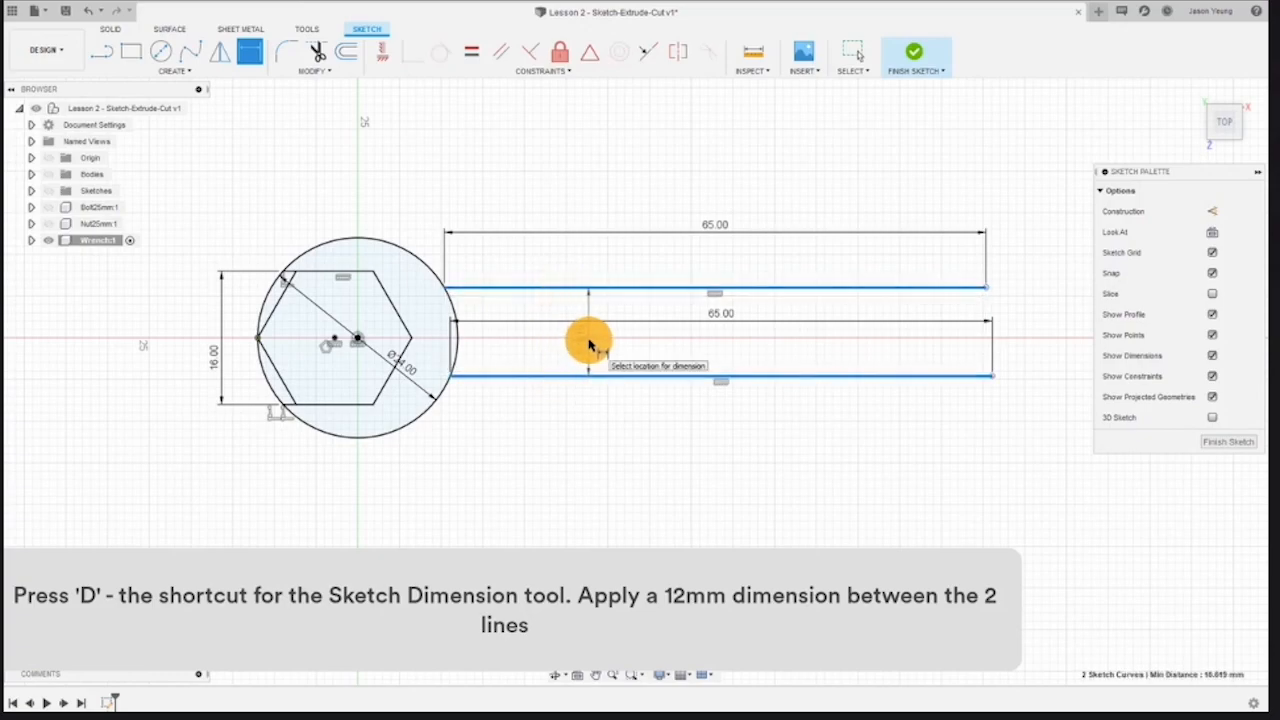
click(589, 344)
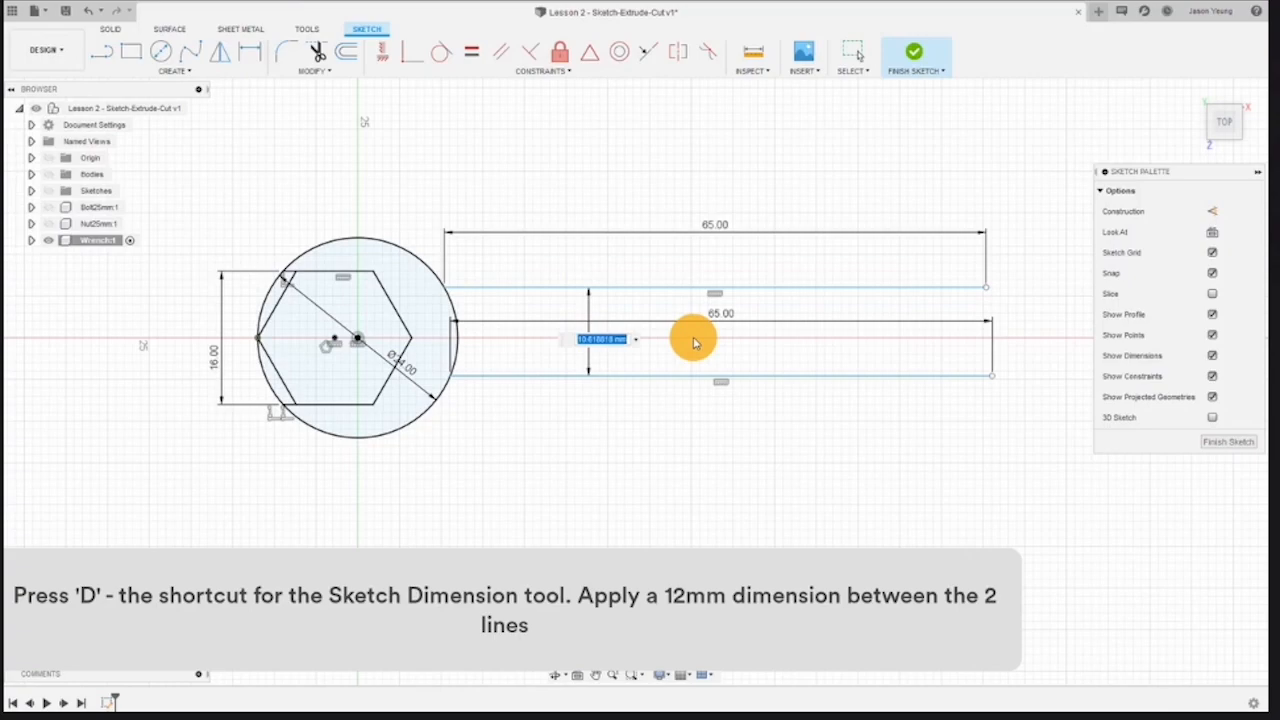
key(Return)
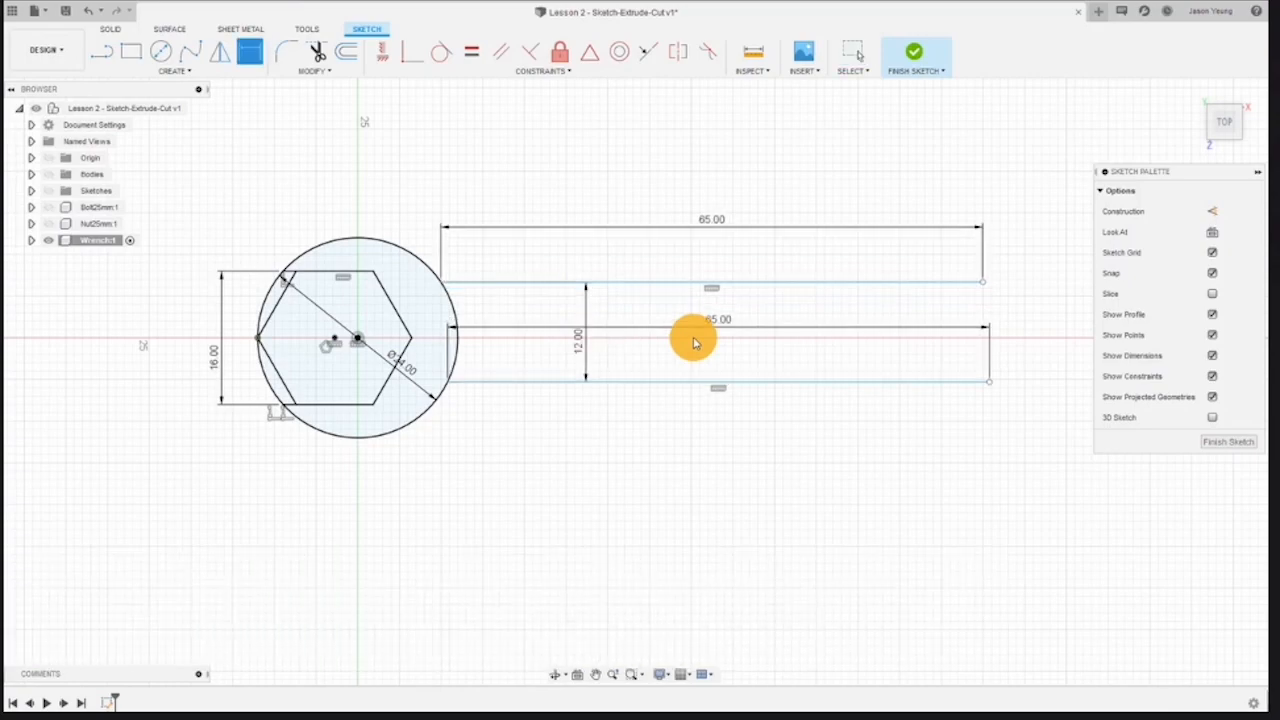
Dimension the distance from the origin to the lower shaft line as half of the 12 mm dimension, using the expression d17/2.
scroll(480, 423, up, 1)
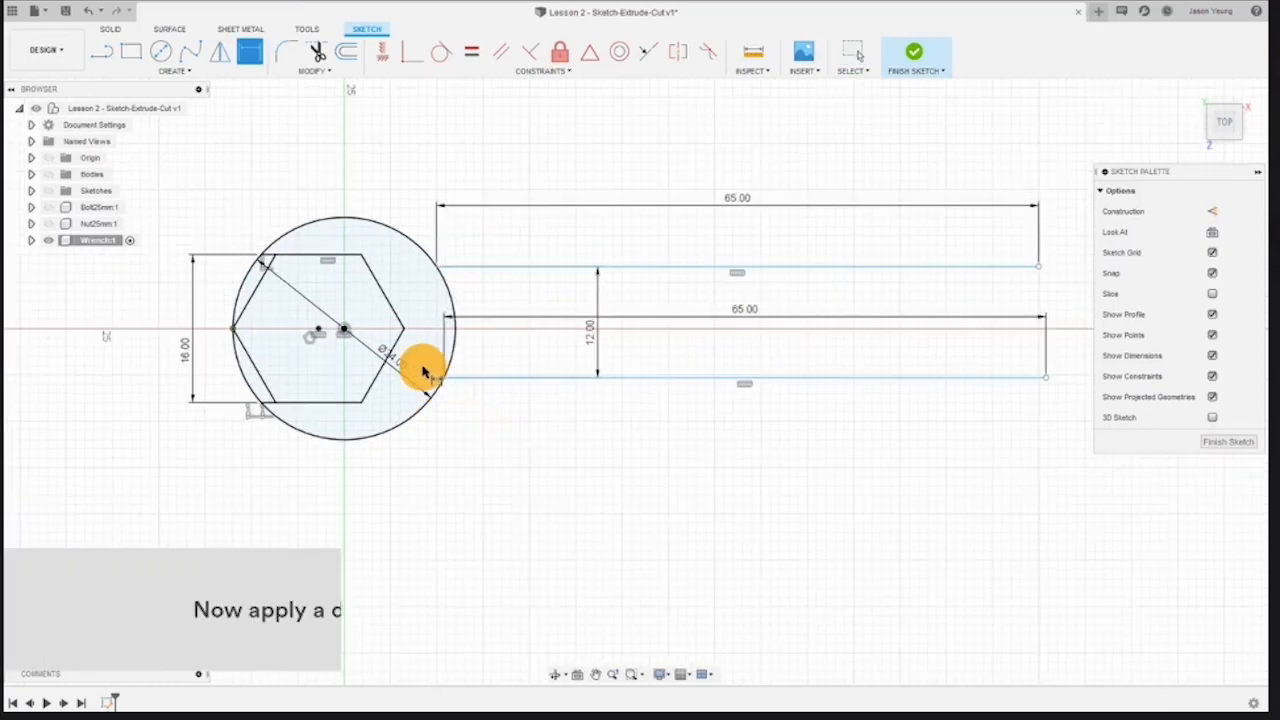
click(344, 330)
click(481, 378)
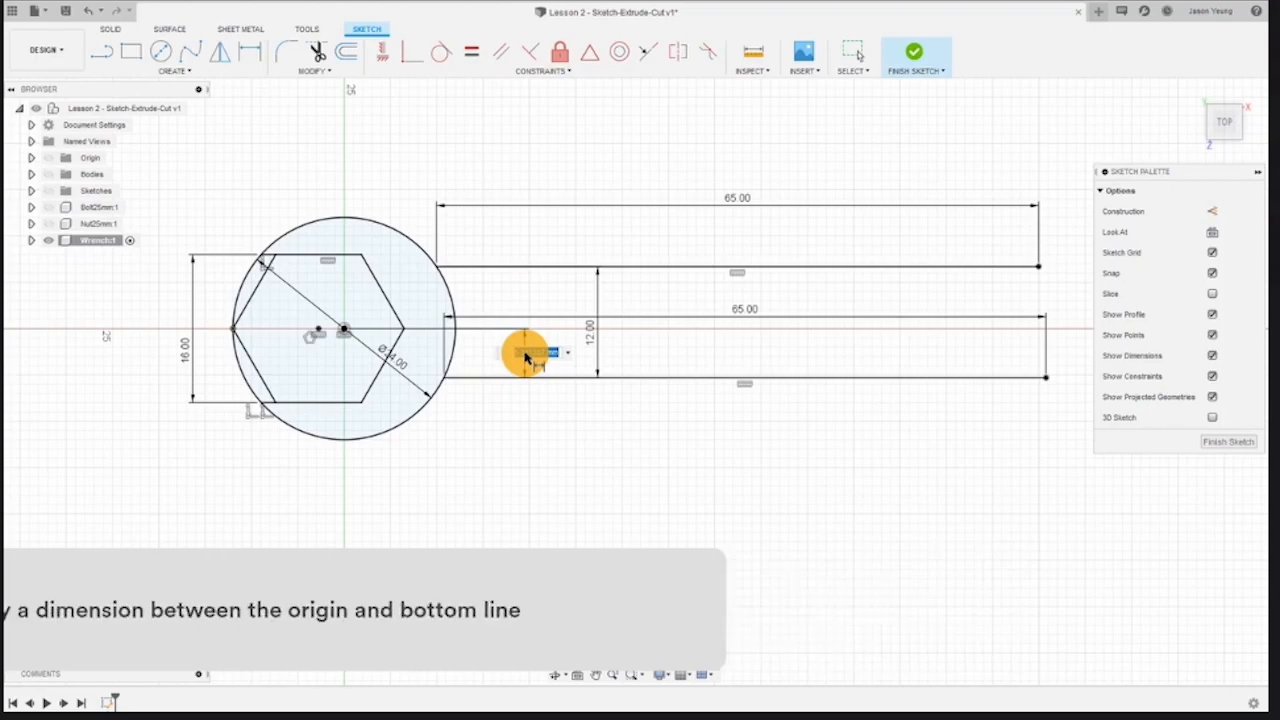
click(525, 356)
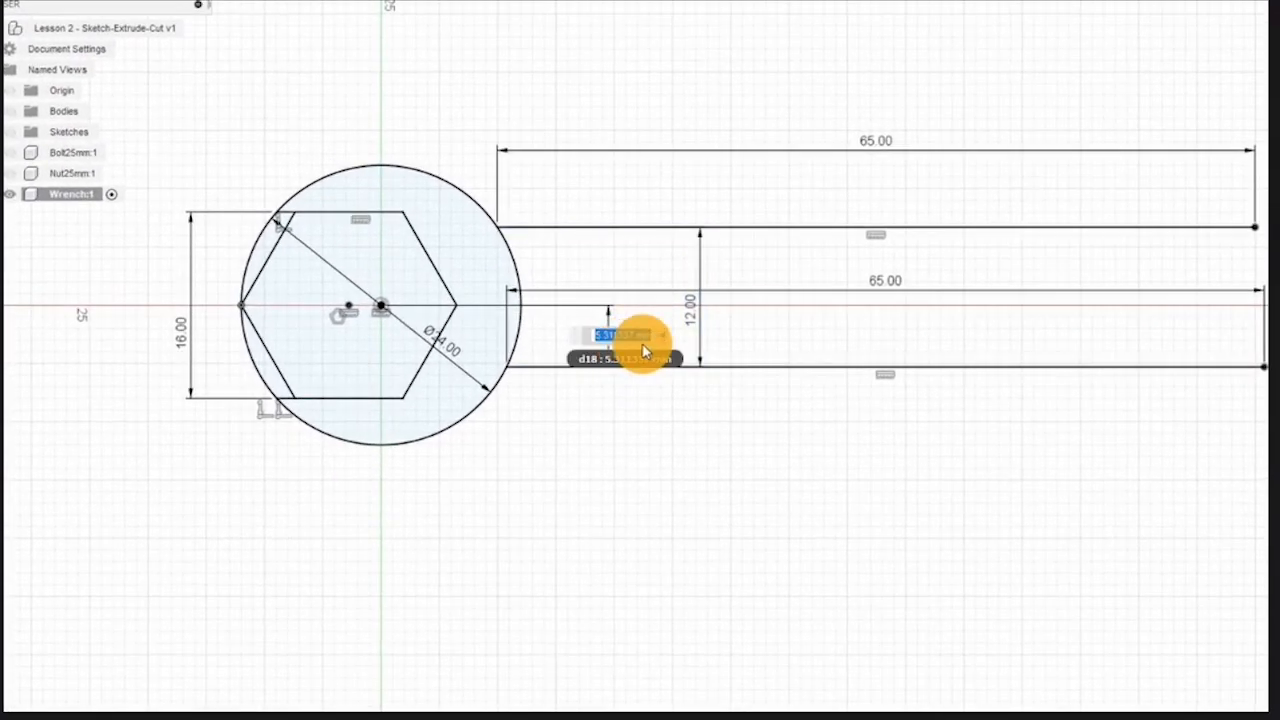
click(692, 316)
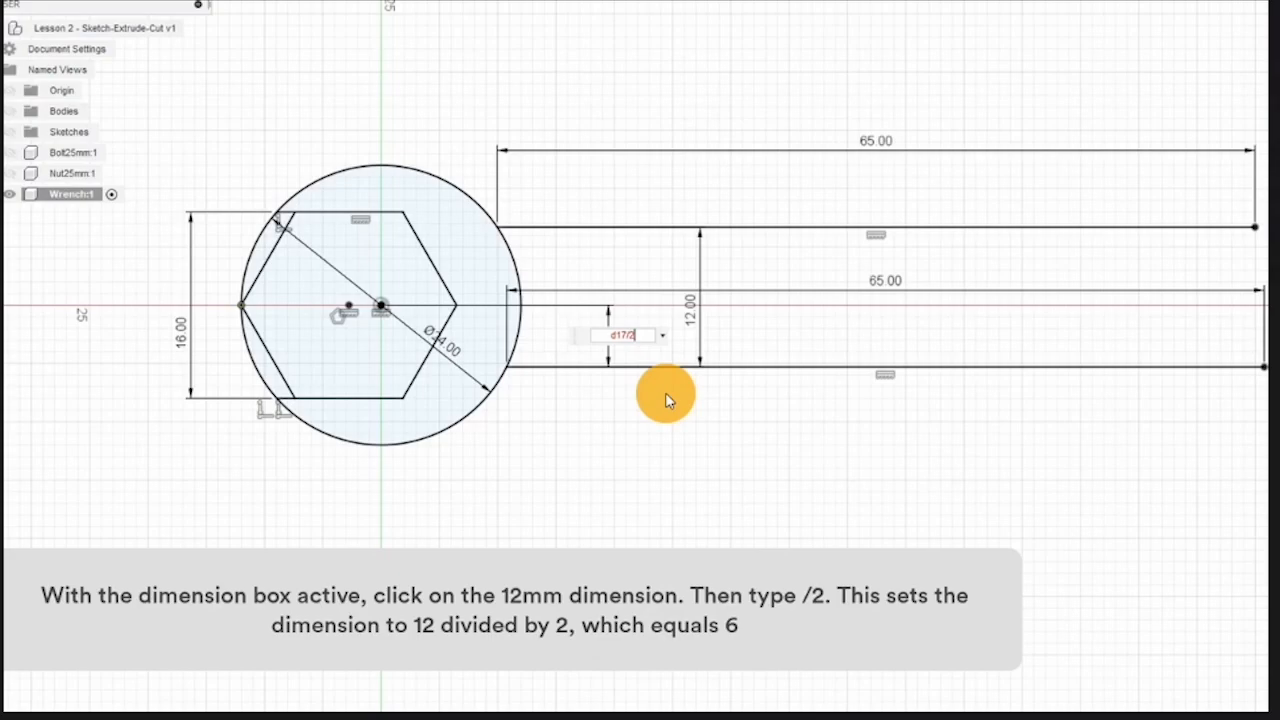
key(Return)
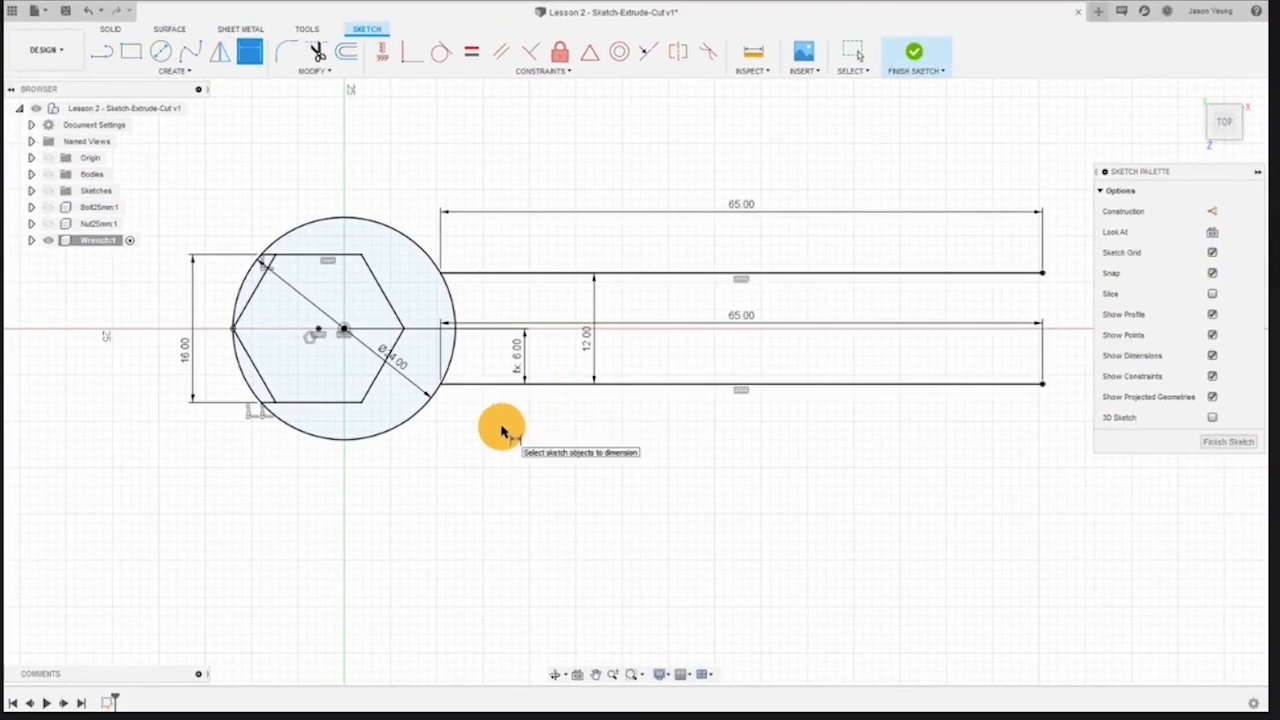
Draw a 17 mm diameter circle at the right ends of the shaft lines.
scroll(500, 431, down, 2)
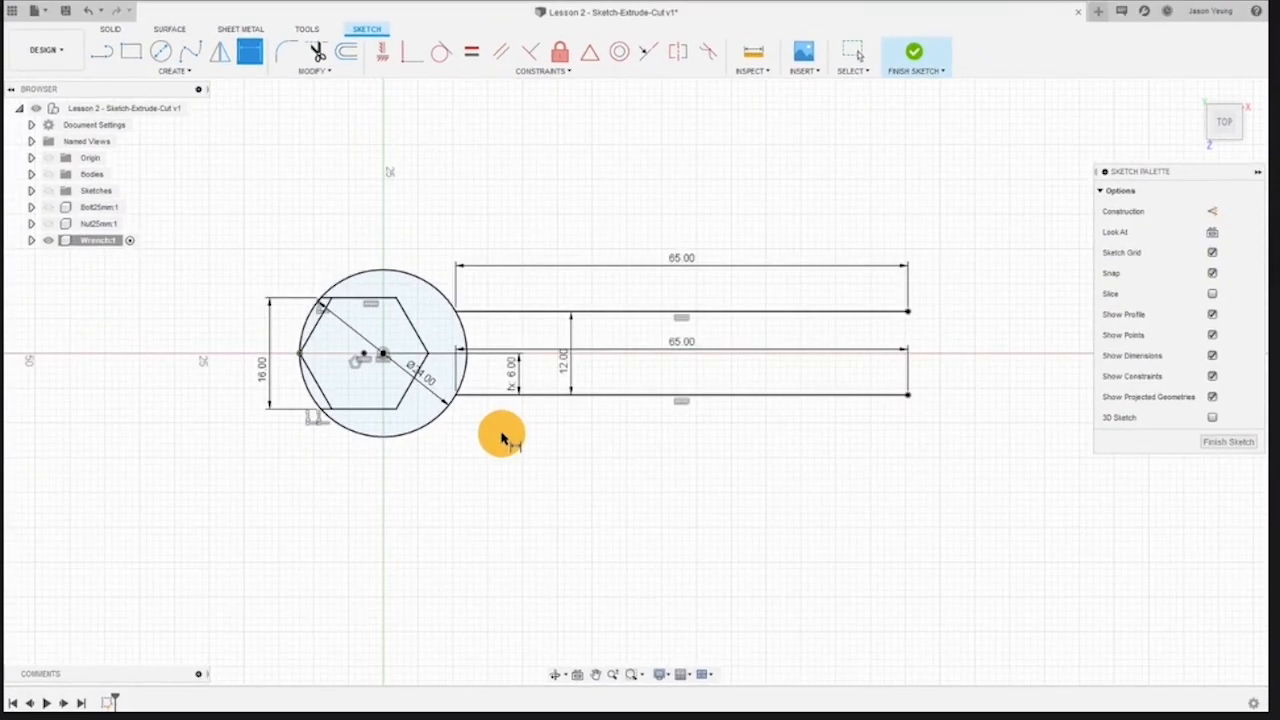
mouse_move(763, 434)
middle_down()
mouse_move(557, 449)
mouse_move(571, 451)
middle_up()
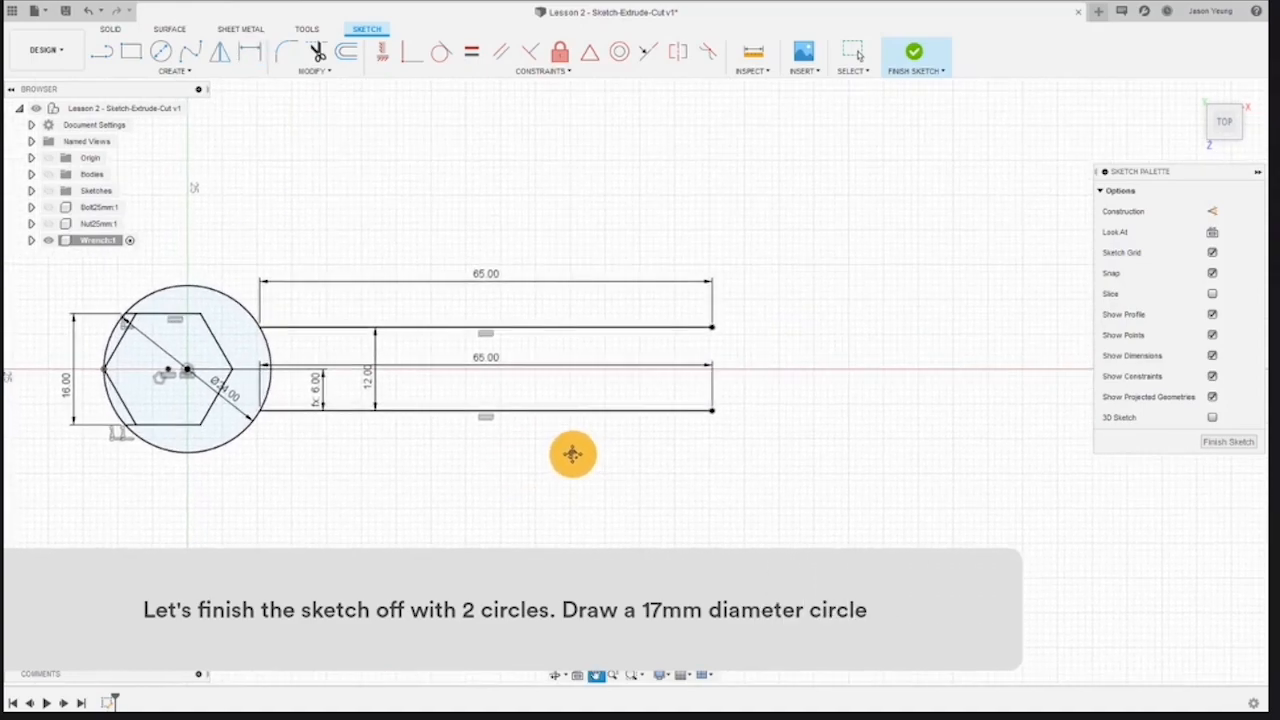
click(163, 55)
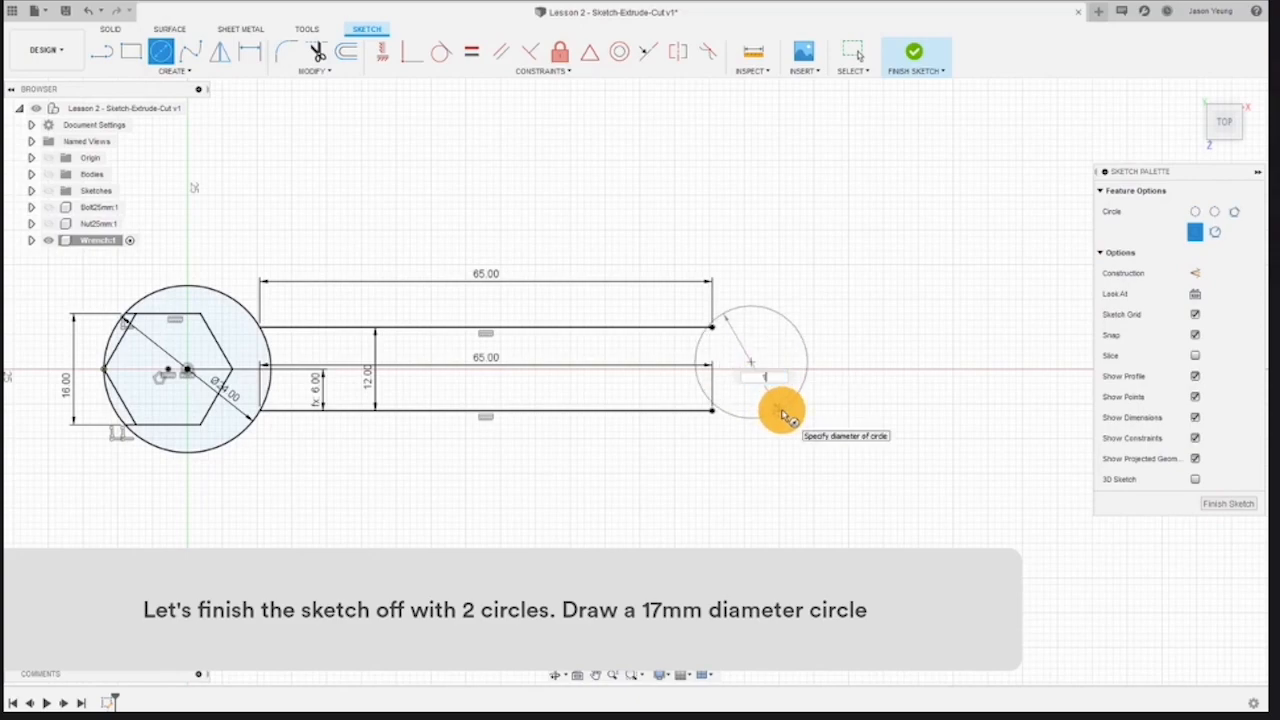
text(17)
key(Return)
key(Escape)
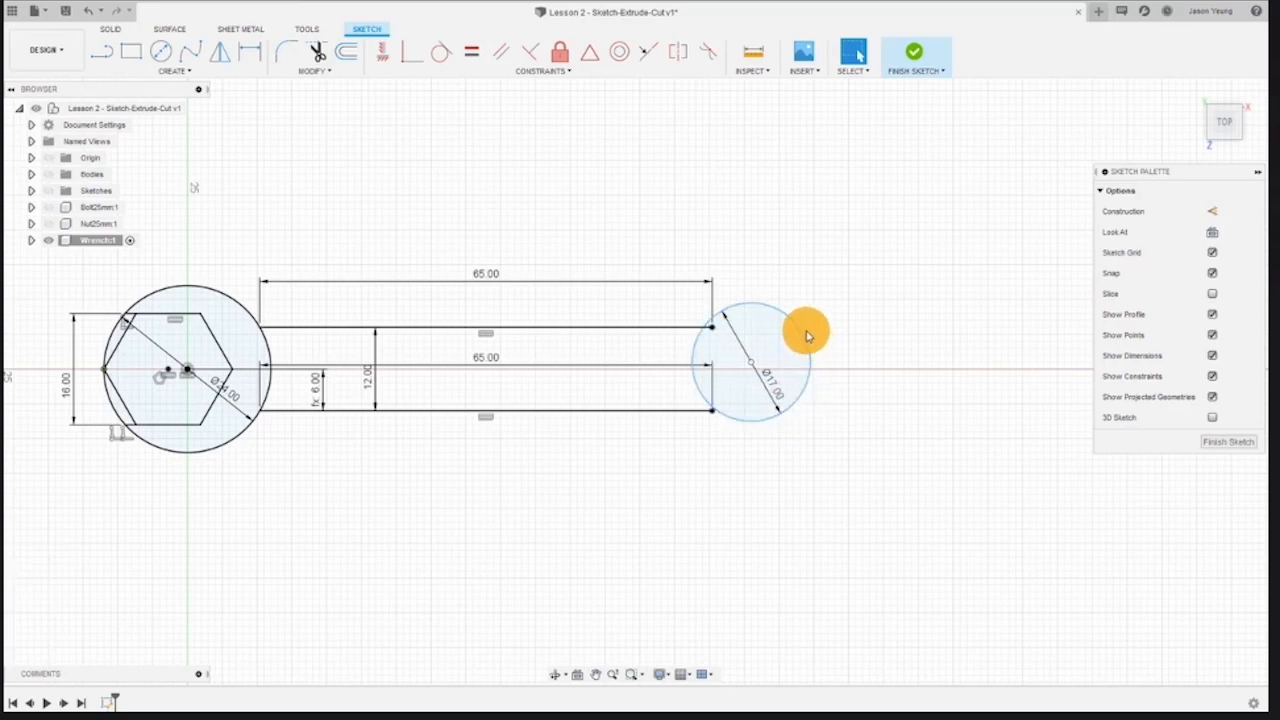
Apply Coincident constraints between the 17 mm circle and the right endpoints of both shaft lines.
drag(806, 334, 840, 360)
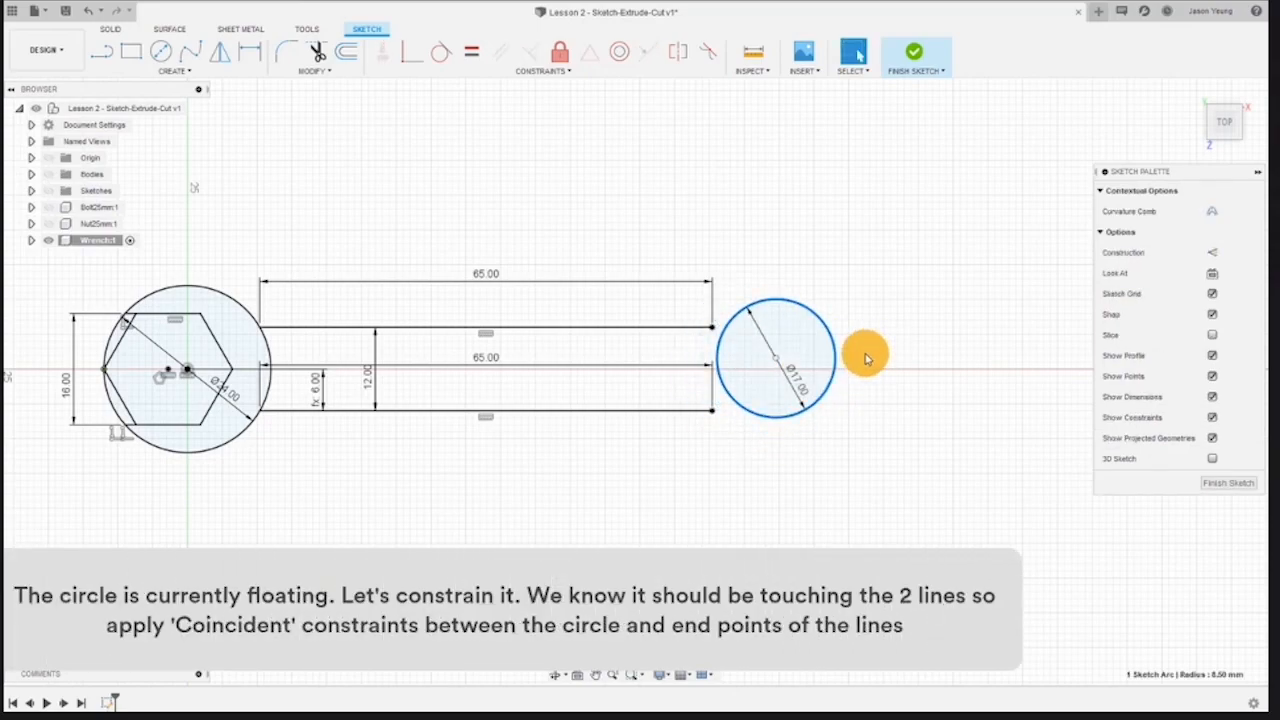
scroll(866, 358, up, 2)
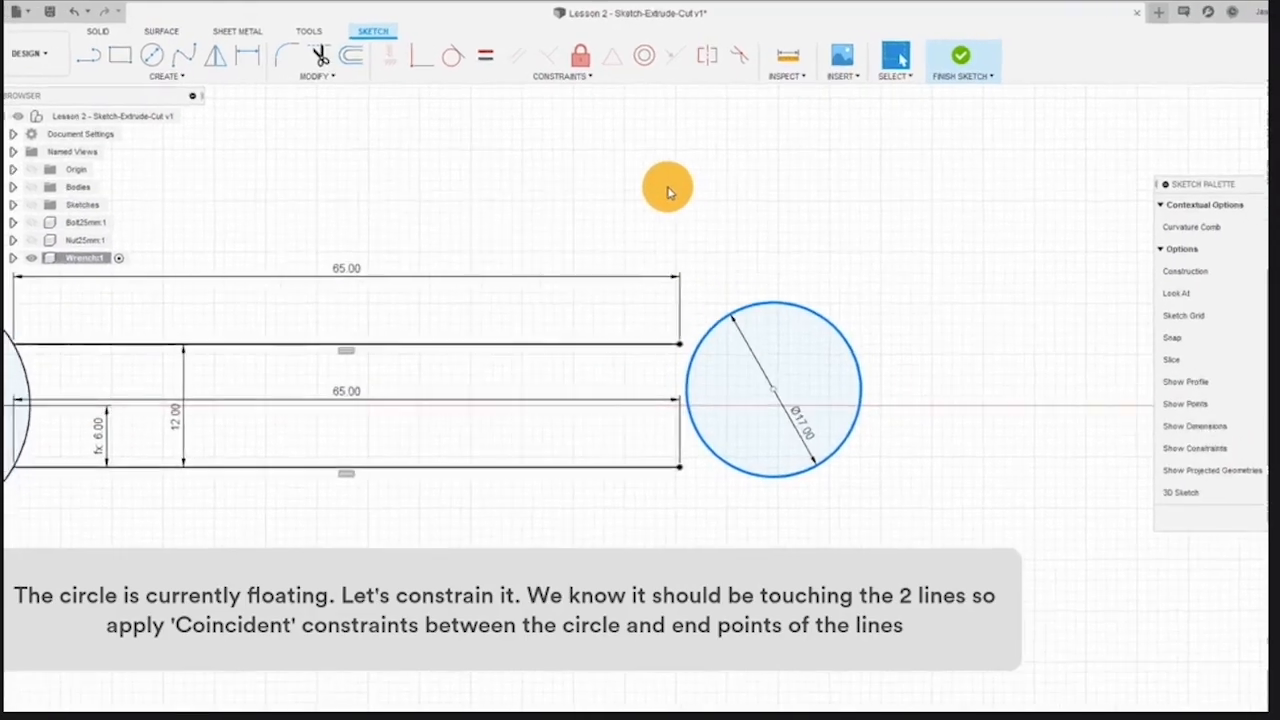
click(457, 78)
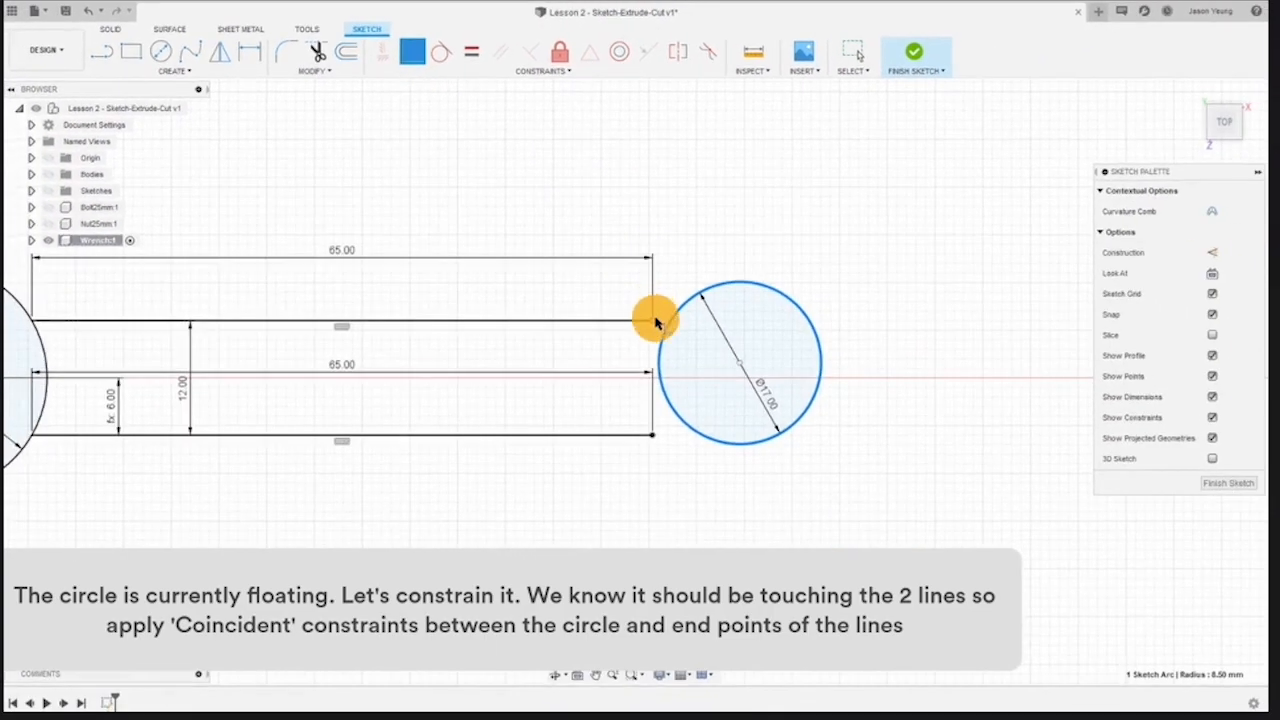
click(655, 322)
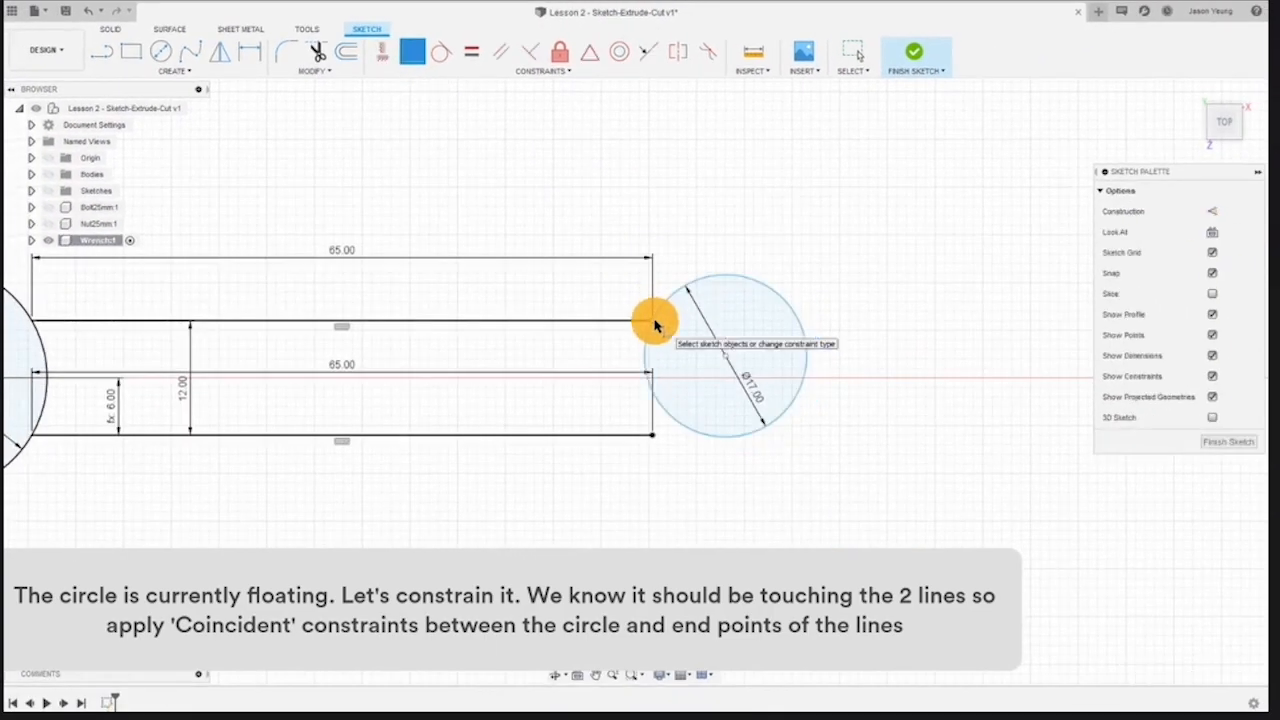
click(658, 434)
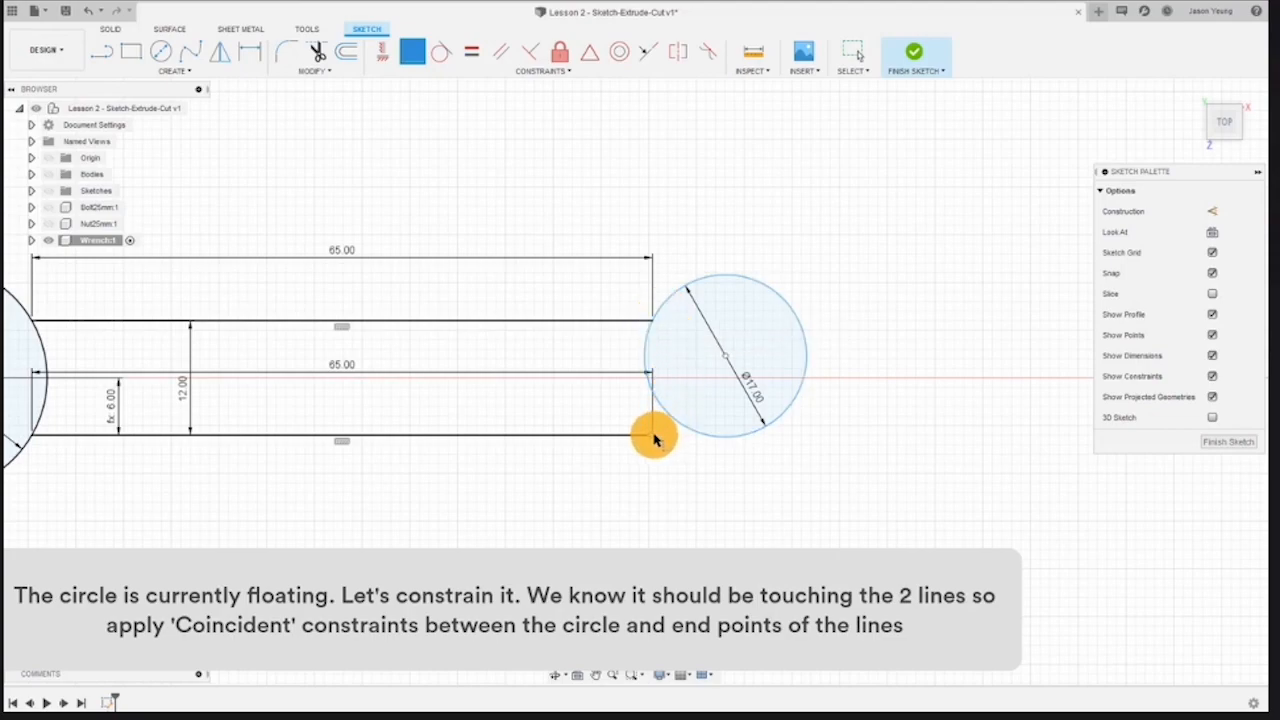
click(682, 428)
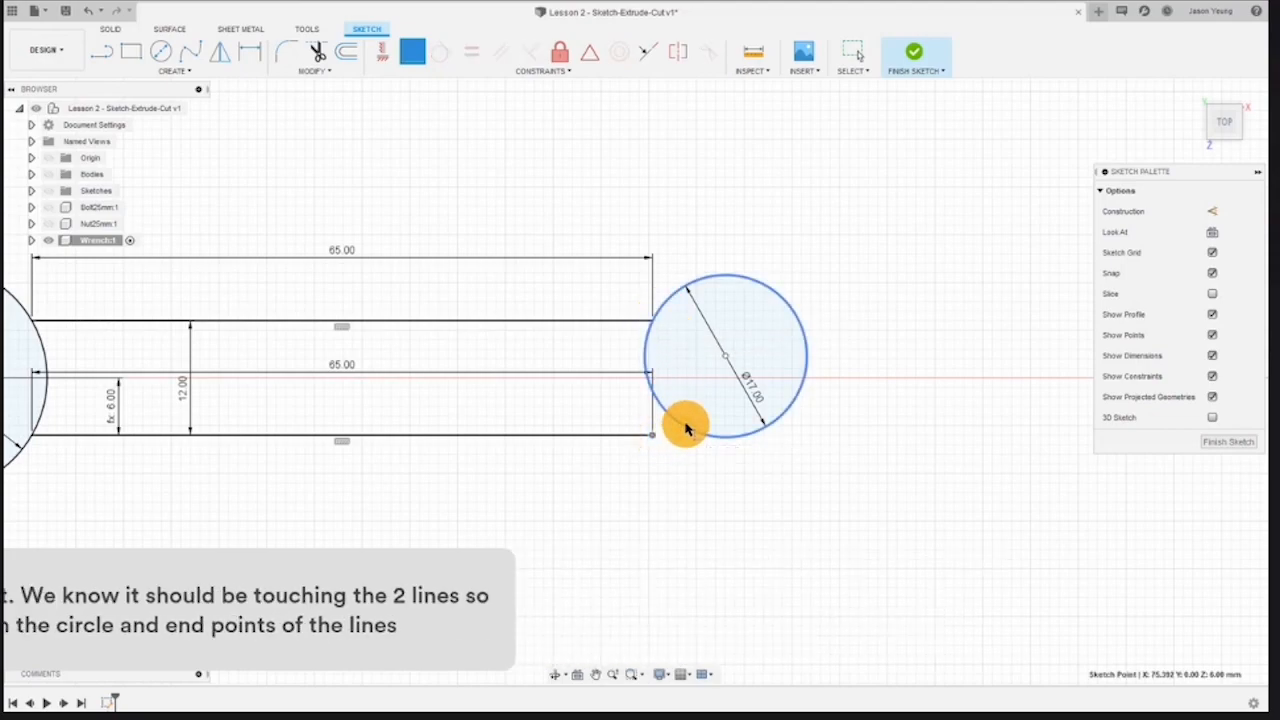
click(749, 418)
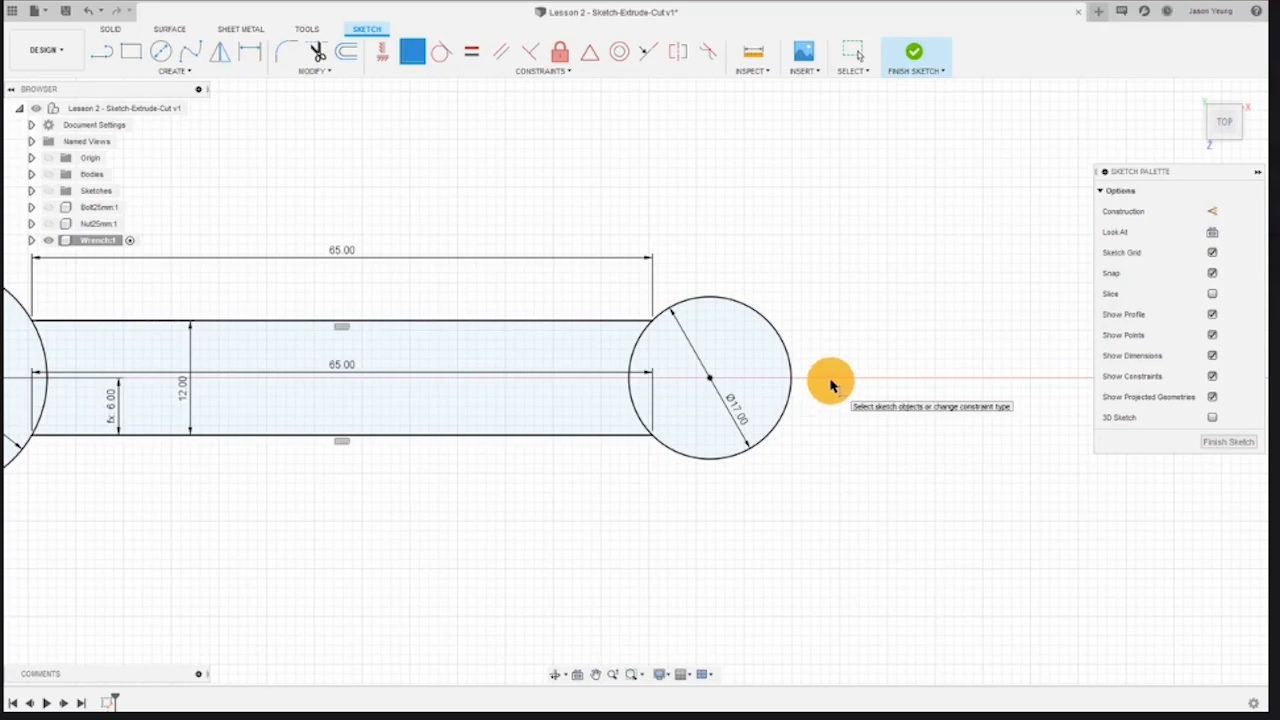
Draw an 8 mm diameter circle at the centre of the 17 mm circle and finish the sketch.
scroll(828, 390, down, 2)
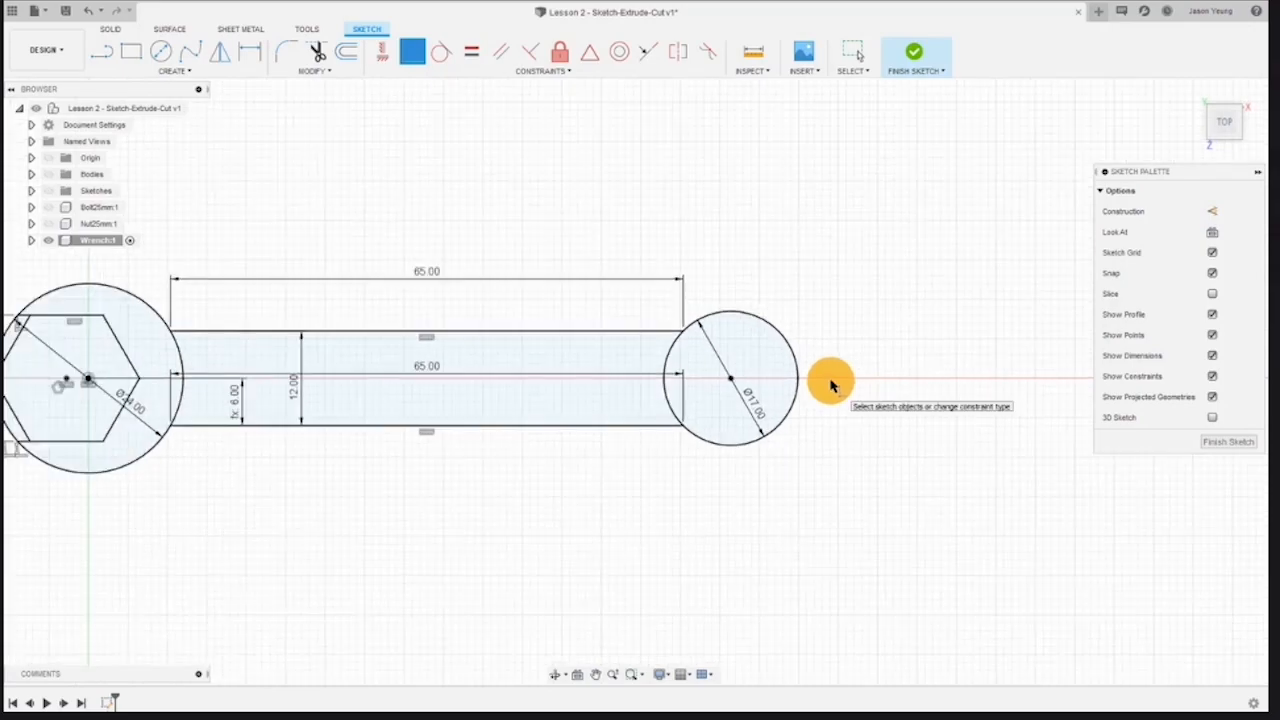
click(163, 53)
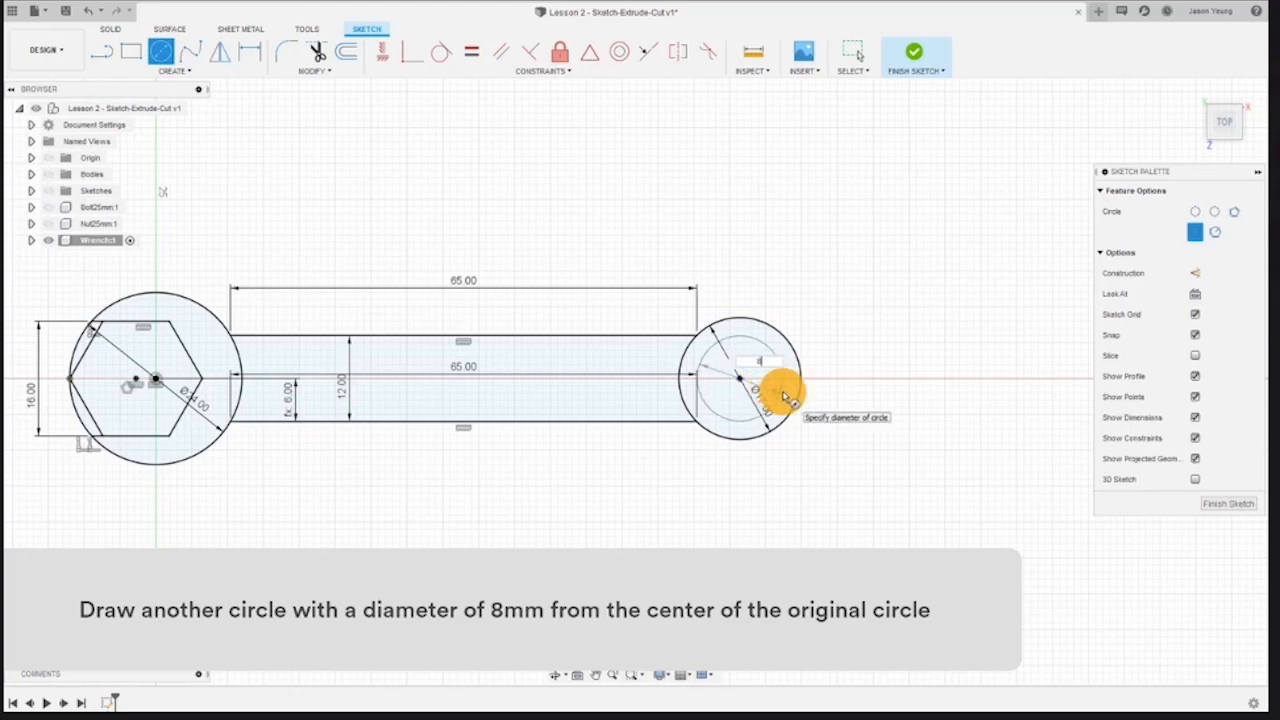
key(Return)
key(Escape)
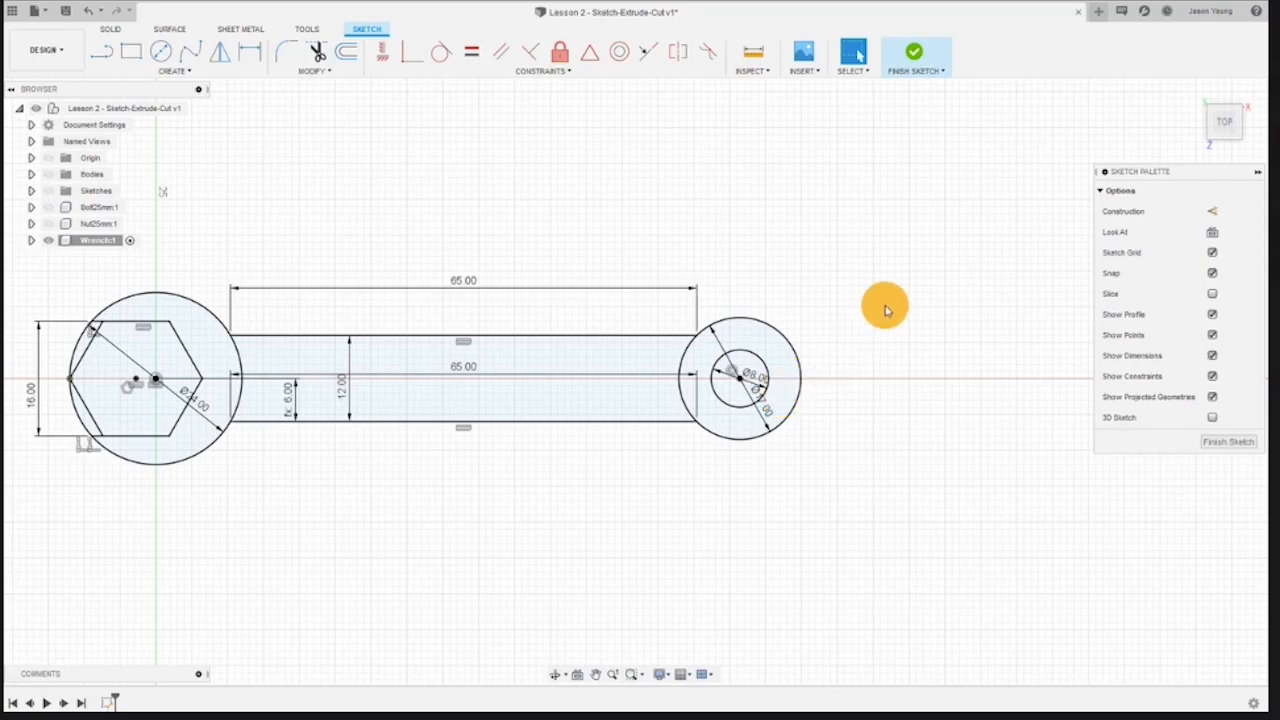
scroll(884, 309, down, 1)
scroll(885, 310, down, 1)
mouse_move(600, 461)
middle_down()
mouse_move(664, 470)
mouse_move(647, 470)
middle_up()
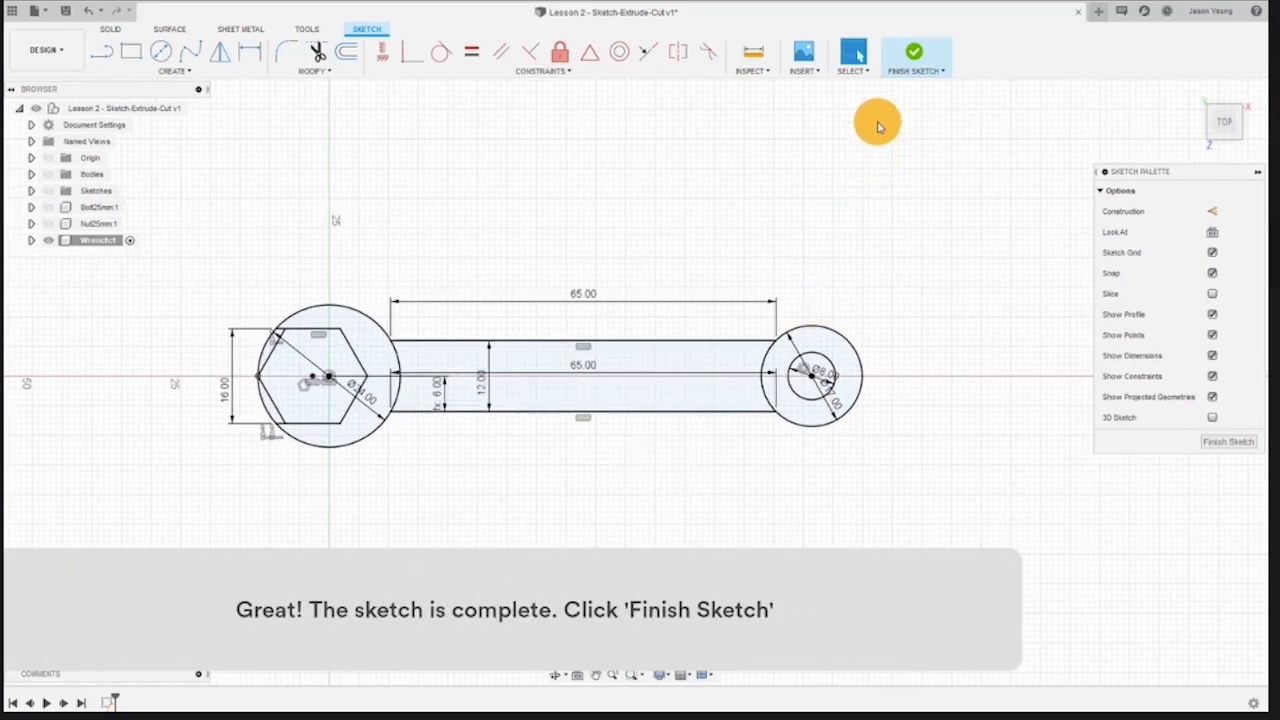
click(914, 57)
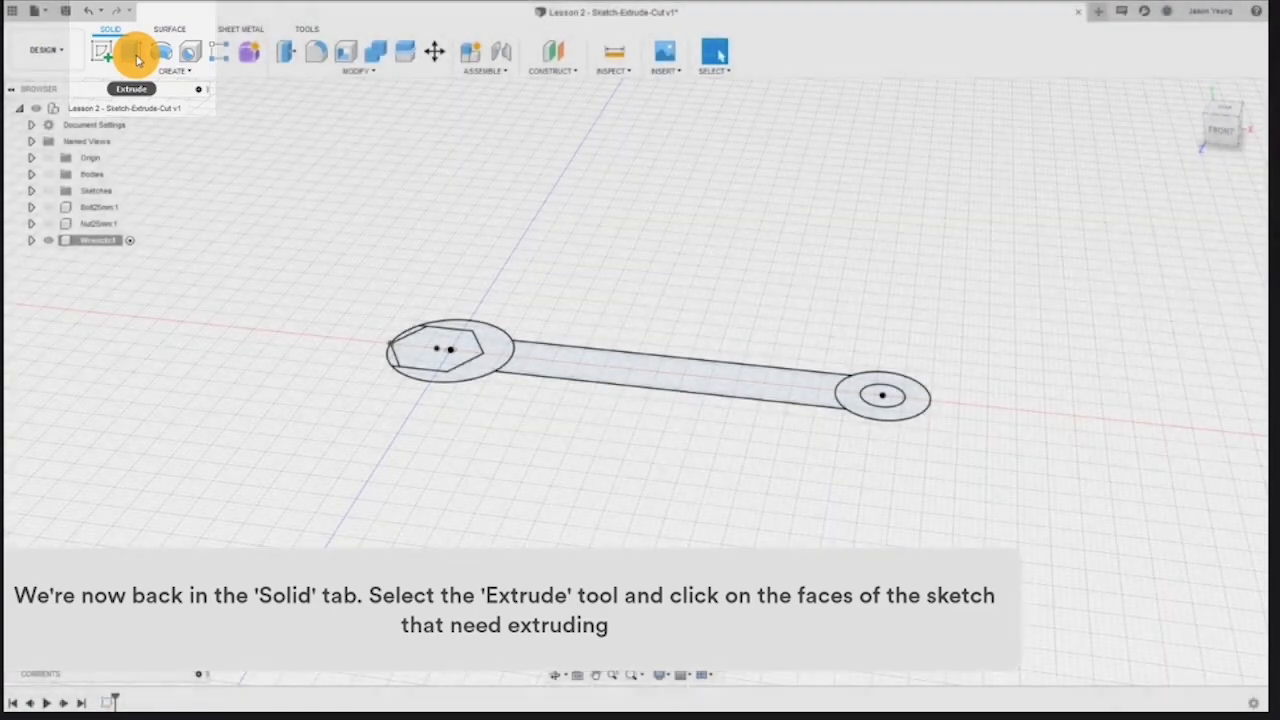
Extrude the wrench head, shaft and ring profiles 5 mm as a new body, leaving out the hexagonal opening and the 8 mm hole.
click(135, 55)
scroll(620, 490, up, 4)
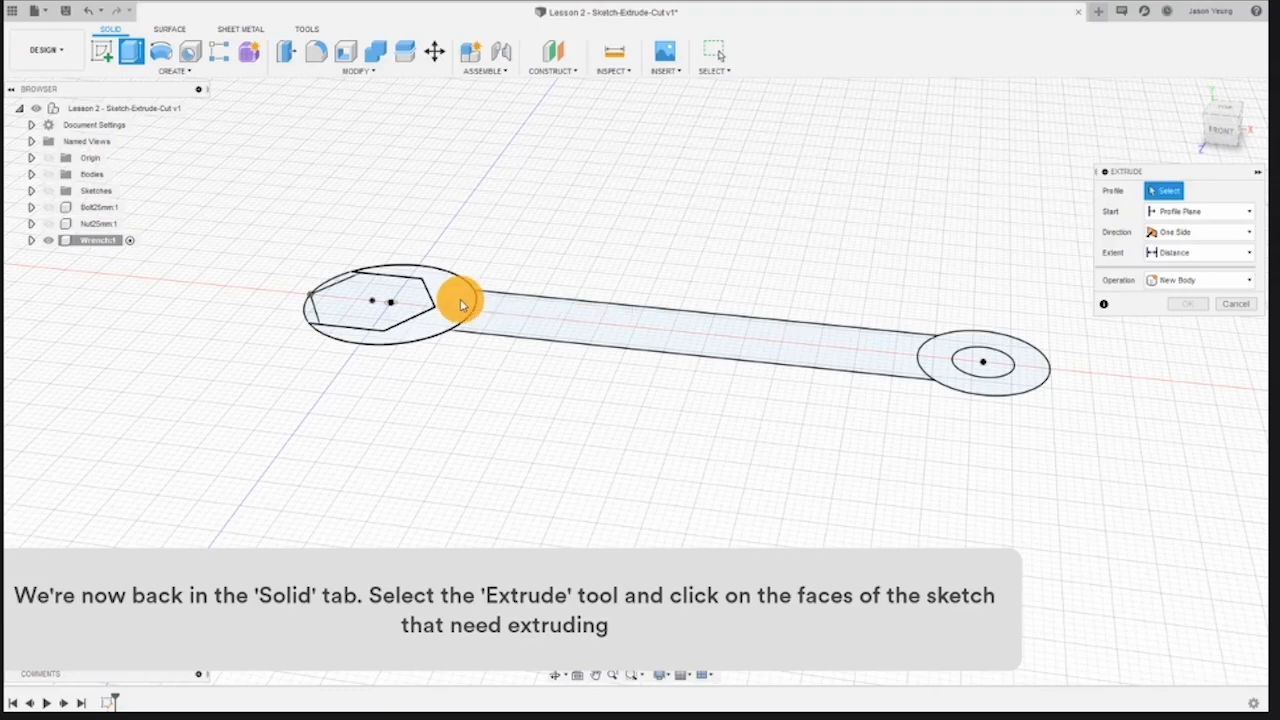
click(447, 321)
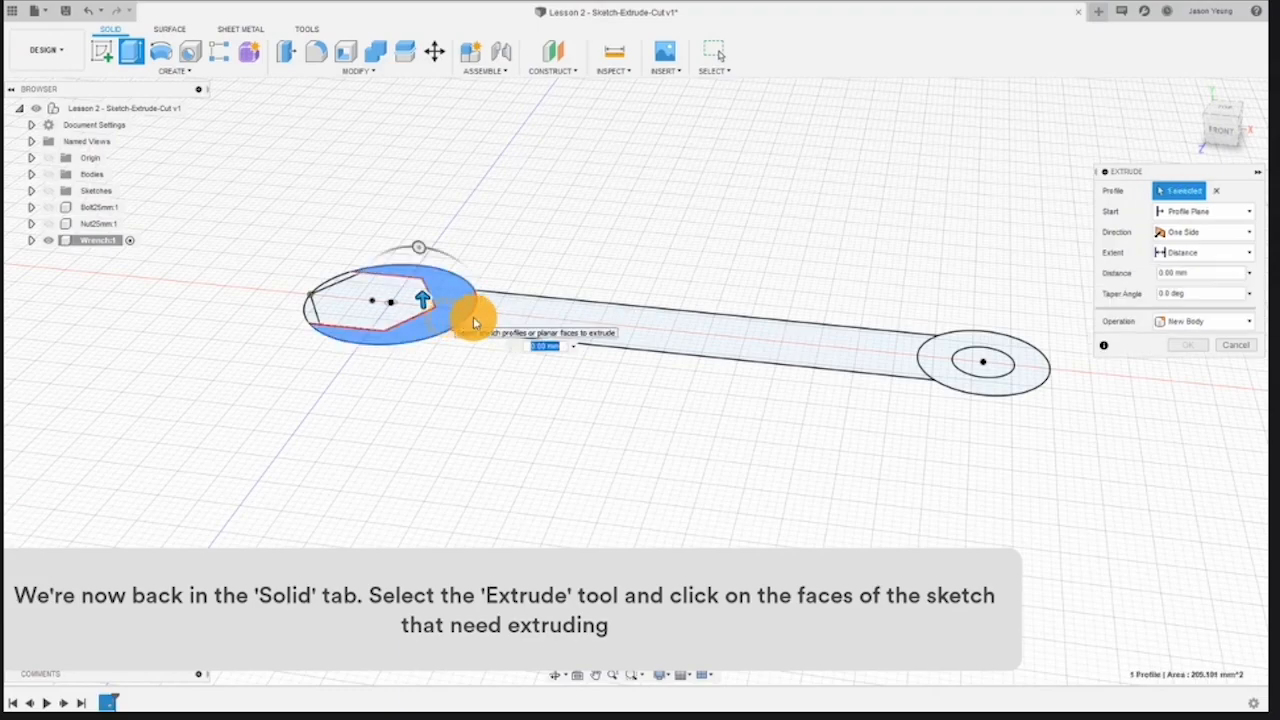
click(566, 330)
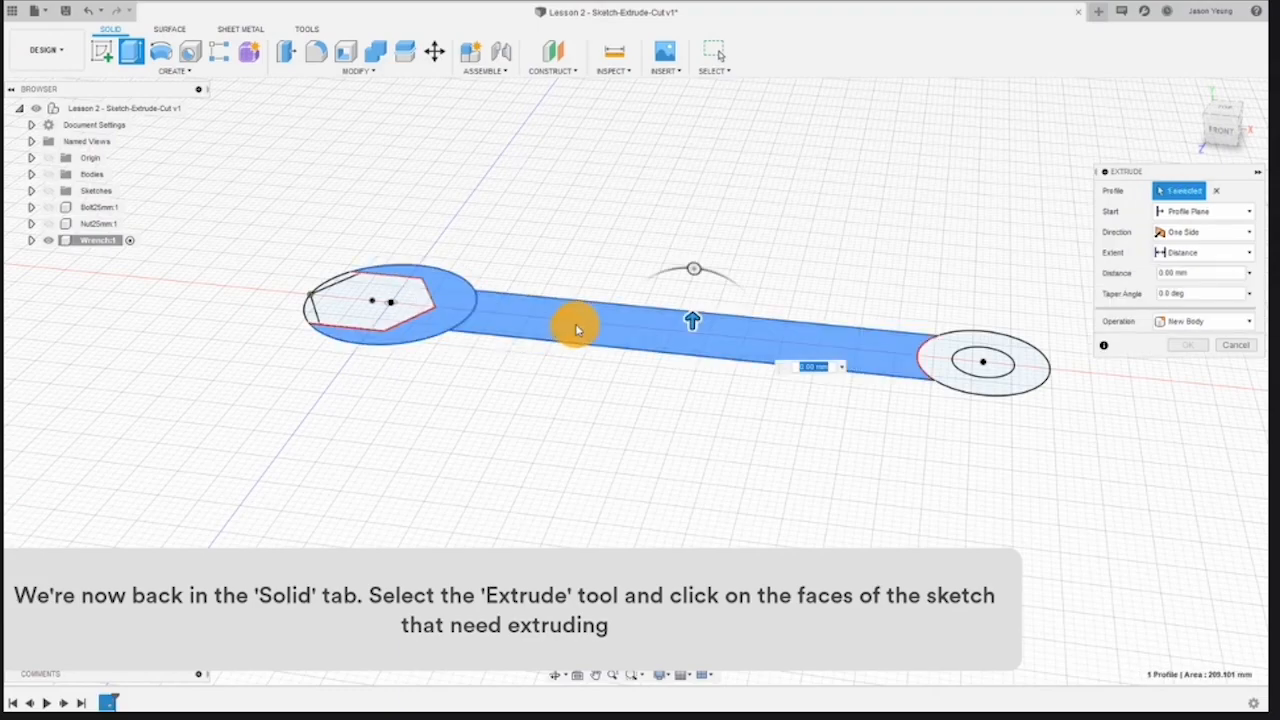
click(942, 369)
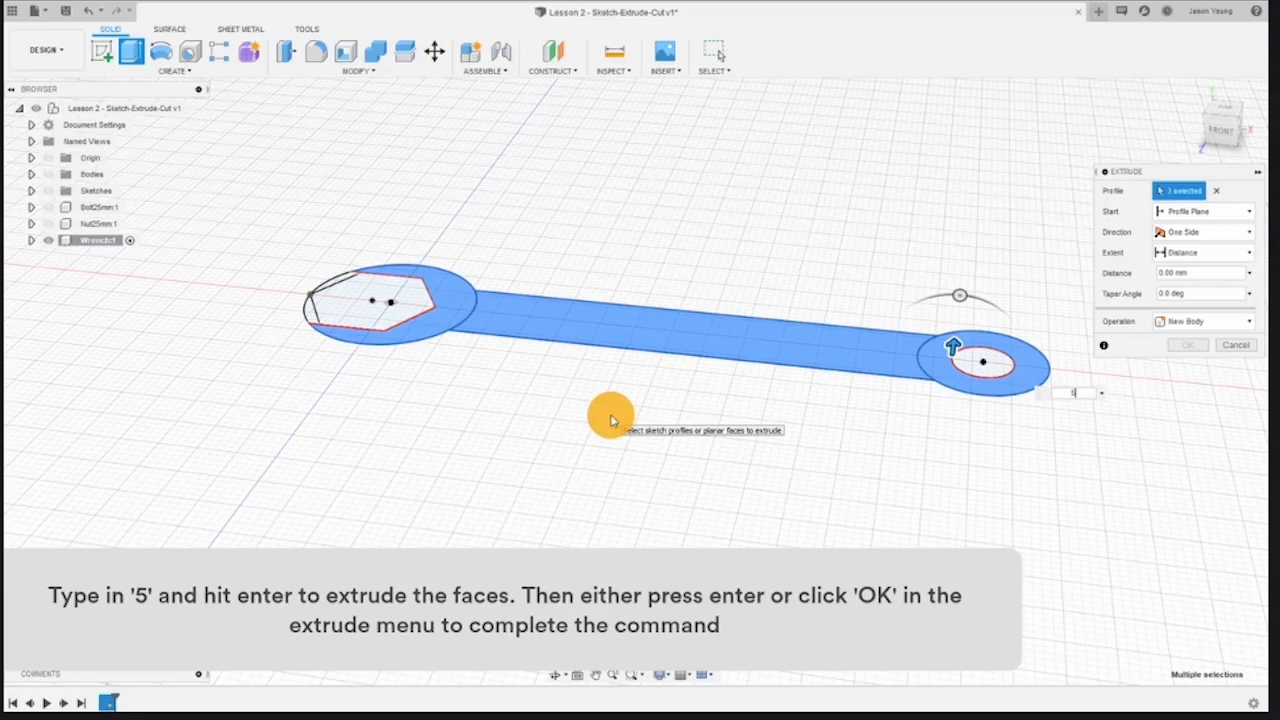
text(5)
key(Return)
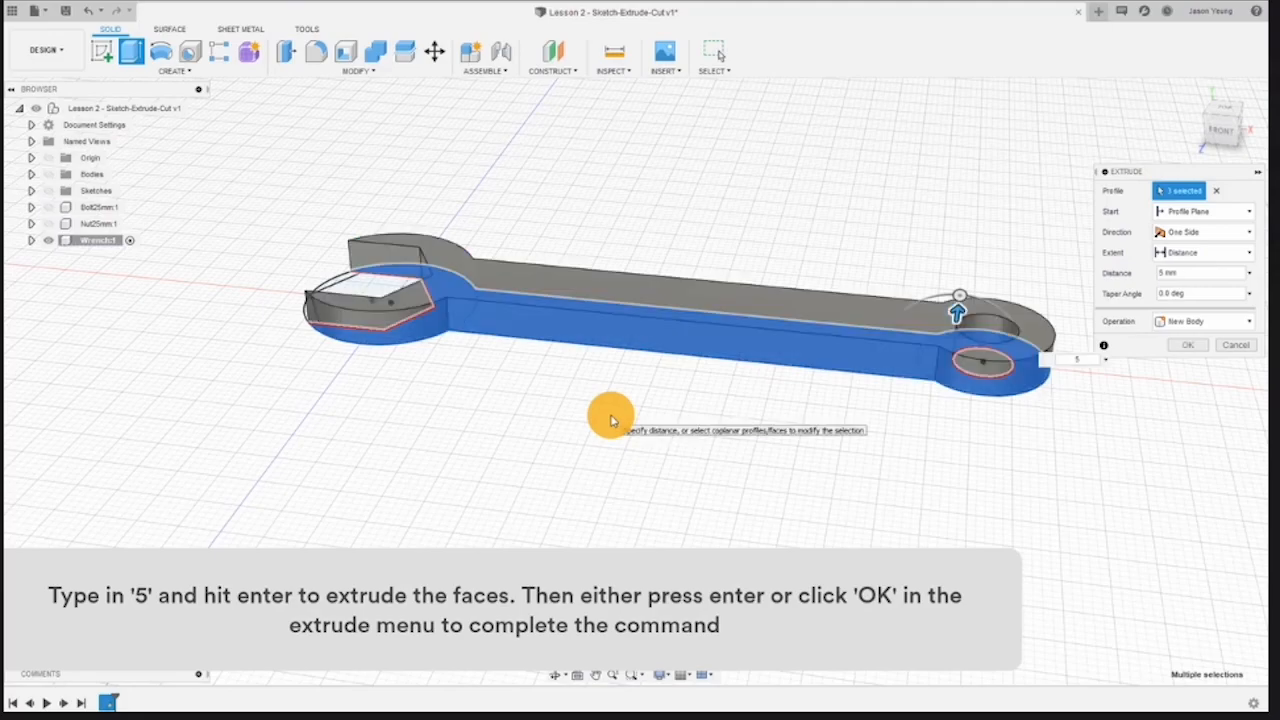
click(1182, 346)
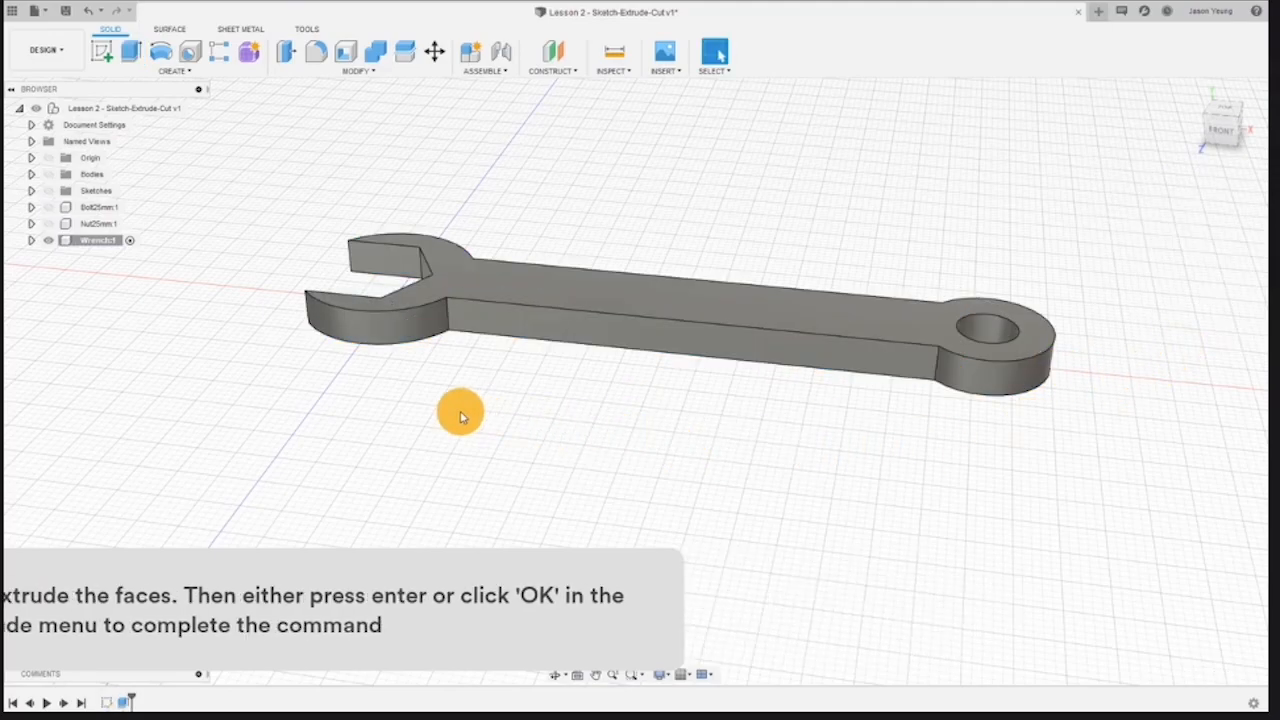
Start a sketch on the wrench's top face and place a text reading PrintLab on the shaft.
scroll(460, 415, down, 2)
mouse_move(471, 423)
shift+middle_down()
mouse_move(643, 406)
mouse_move(451, 431)
shift+middle_up()
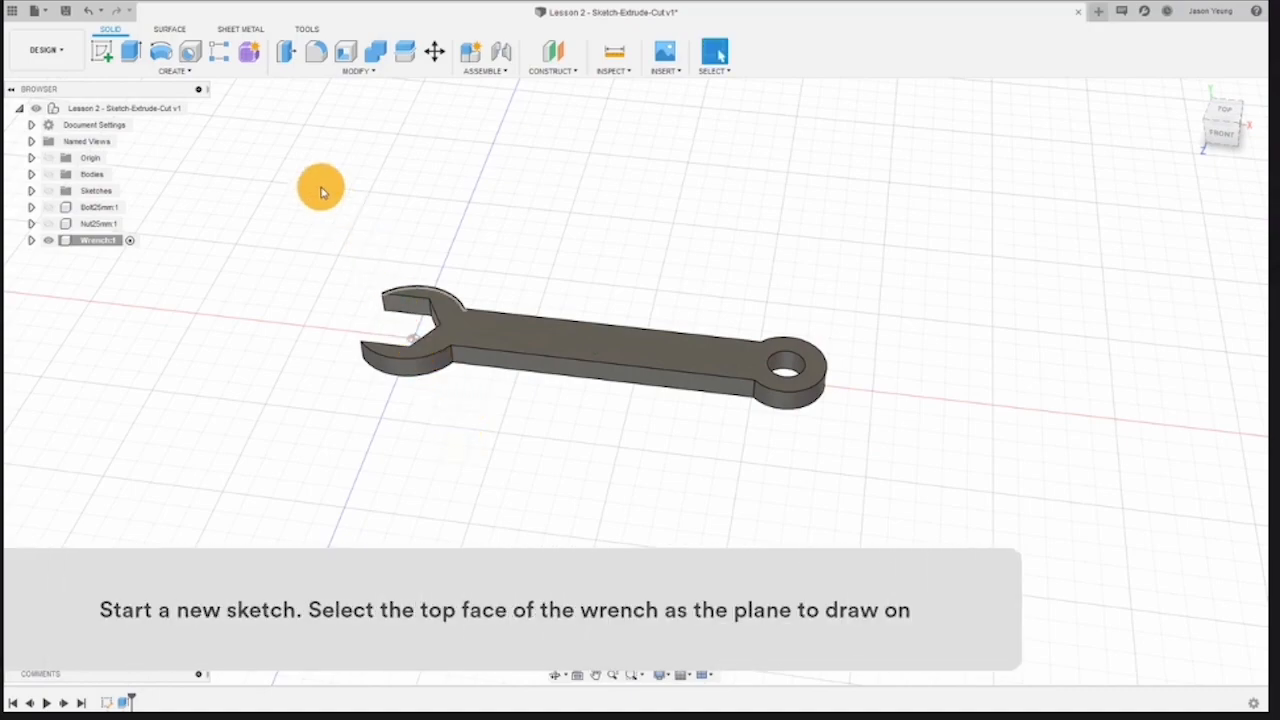
click(110, 57)
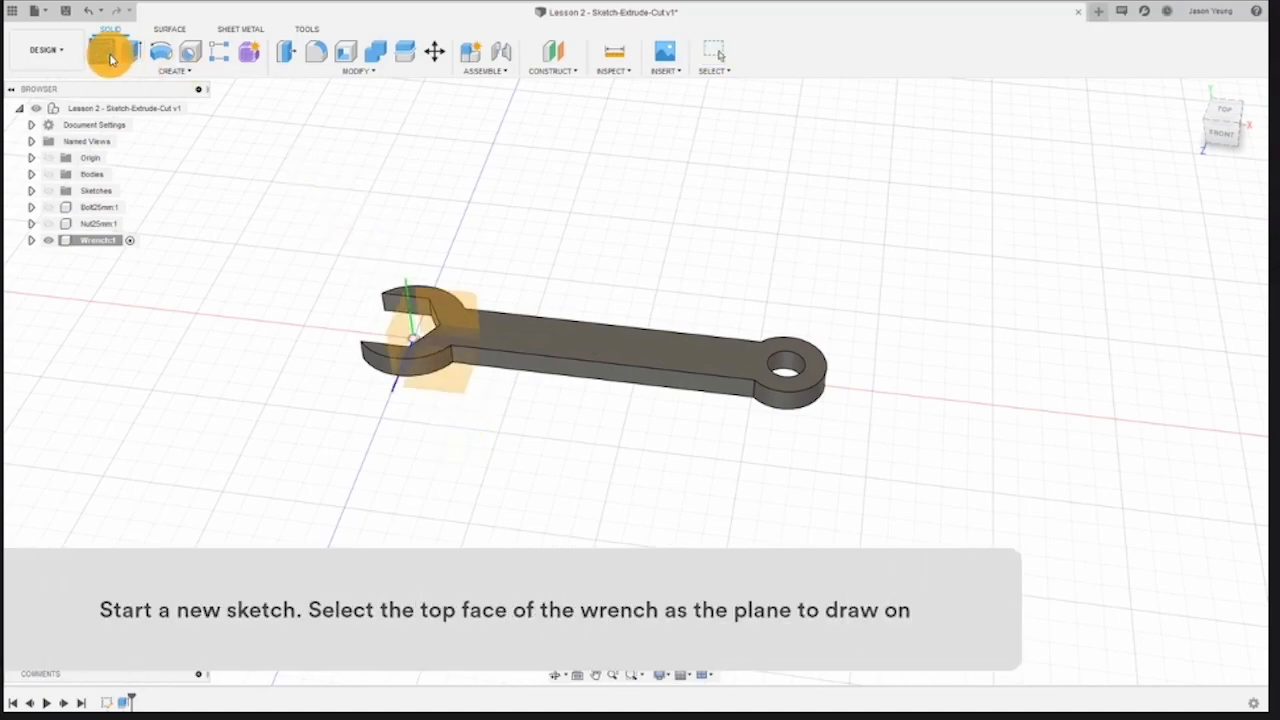
click(623, 345)
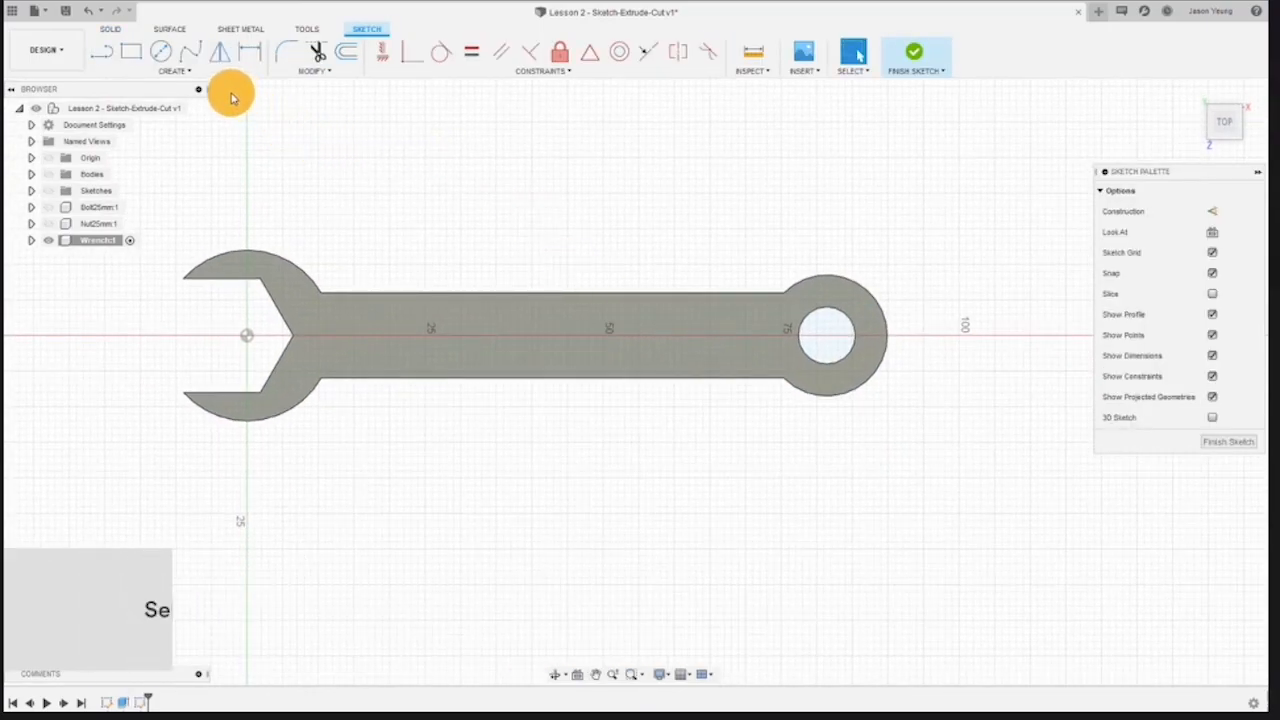
click(191, 72)
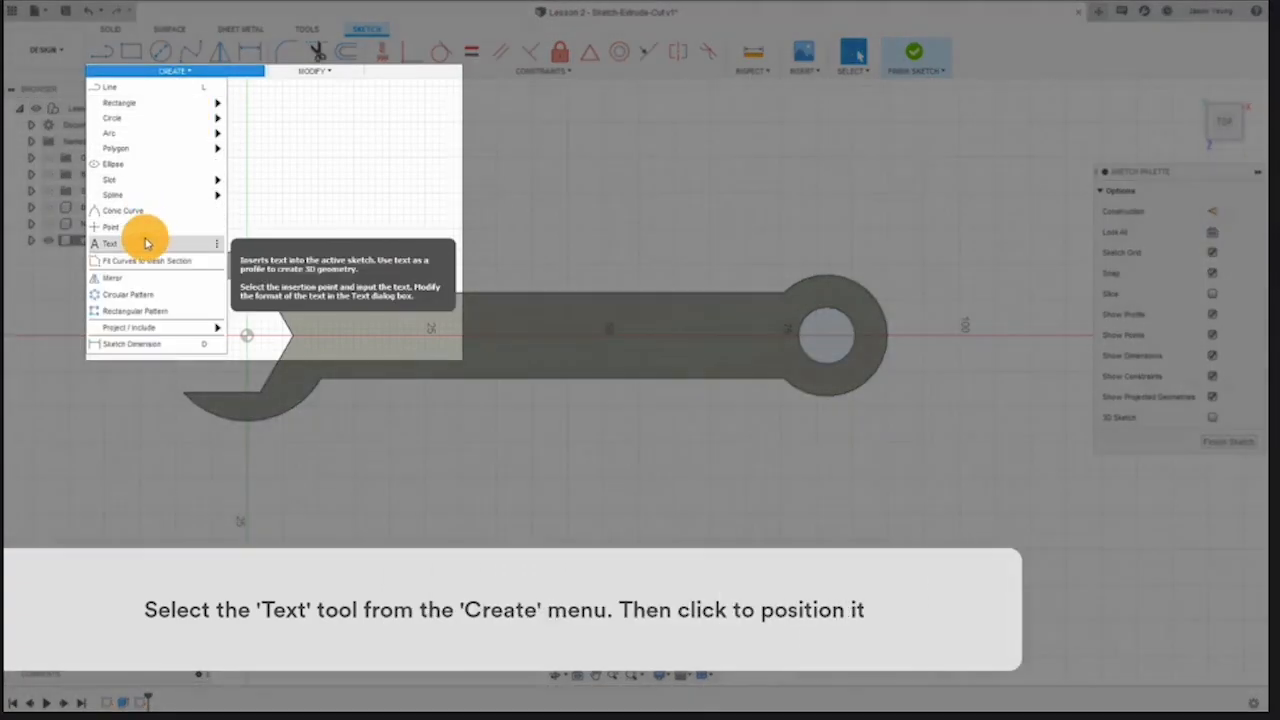
click(146, 243)
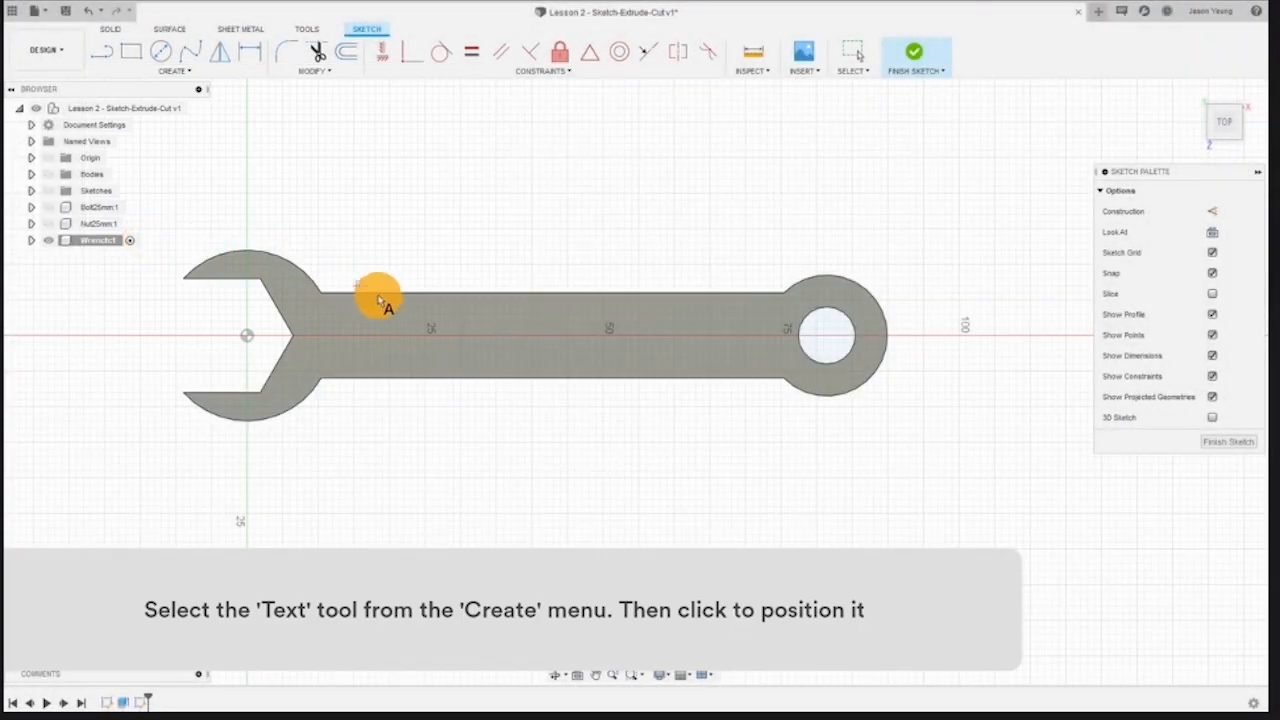
click(408, 350)
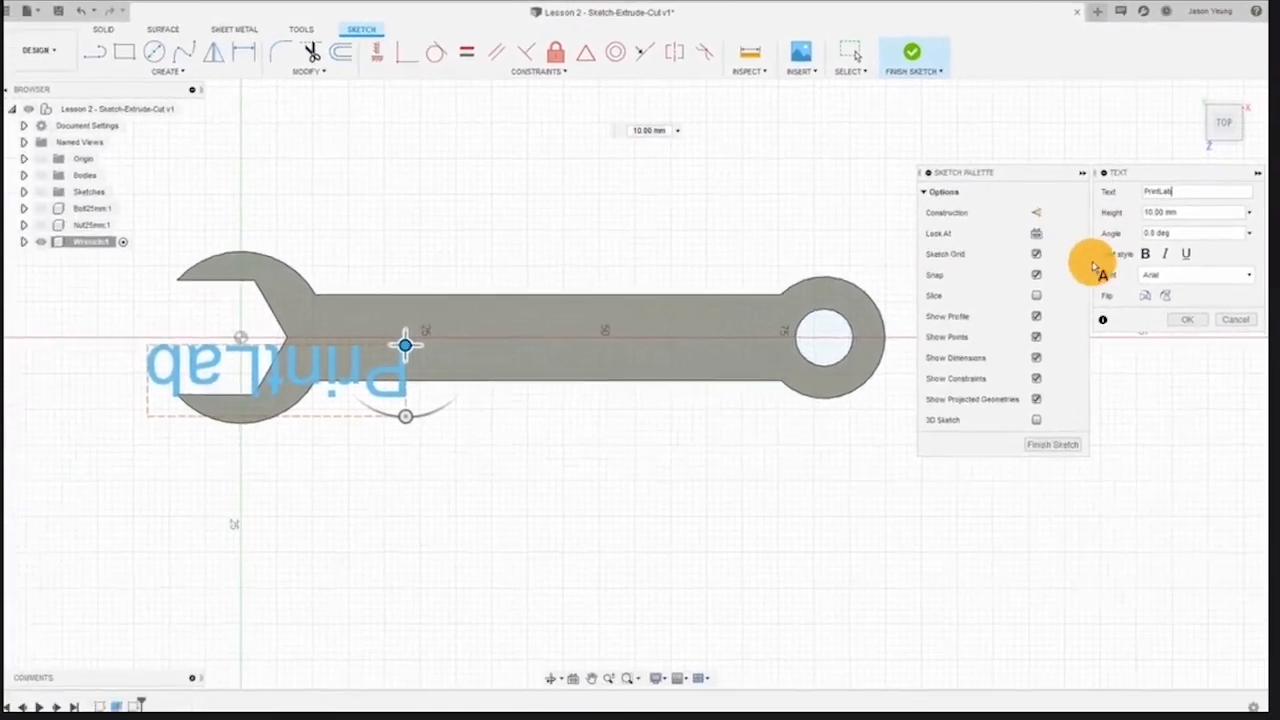
Rotate the PrintLab text by -180 degrees, make it bold and centre it across the shaft's width.
drag(412, 415, 408, 217)
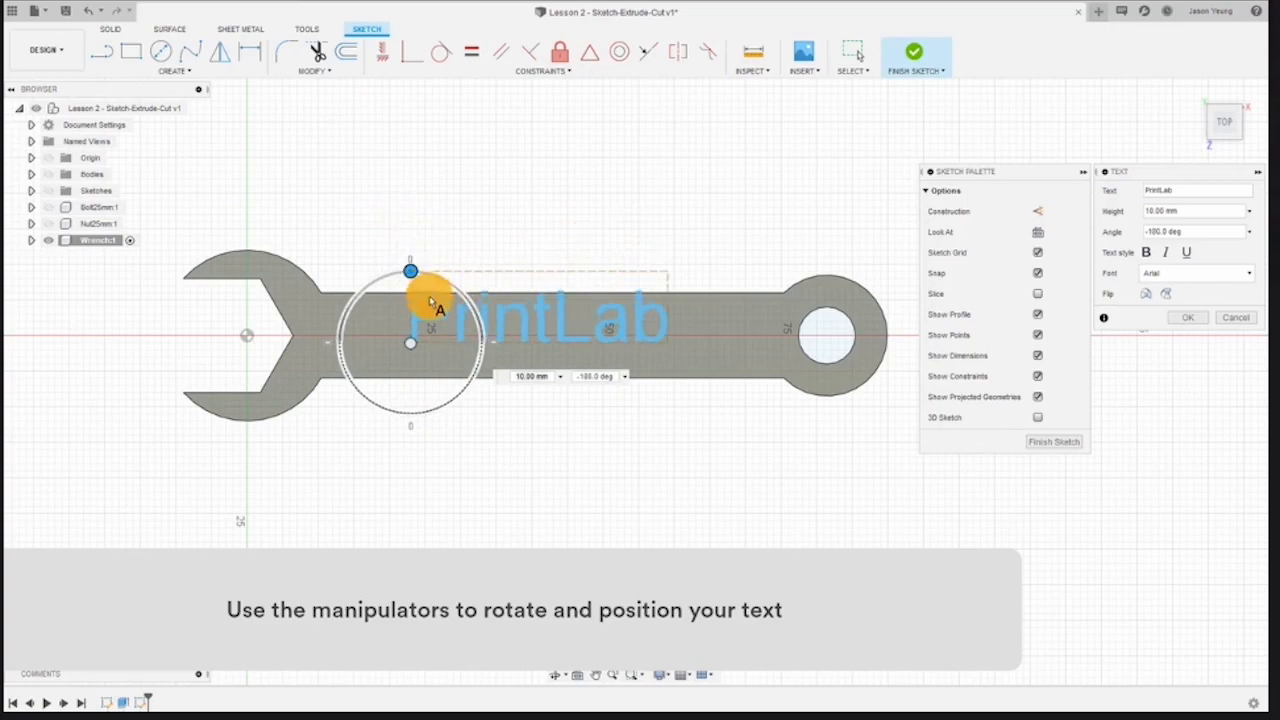
drag(411, 355, 422, 360)
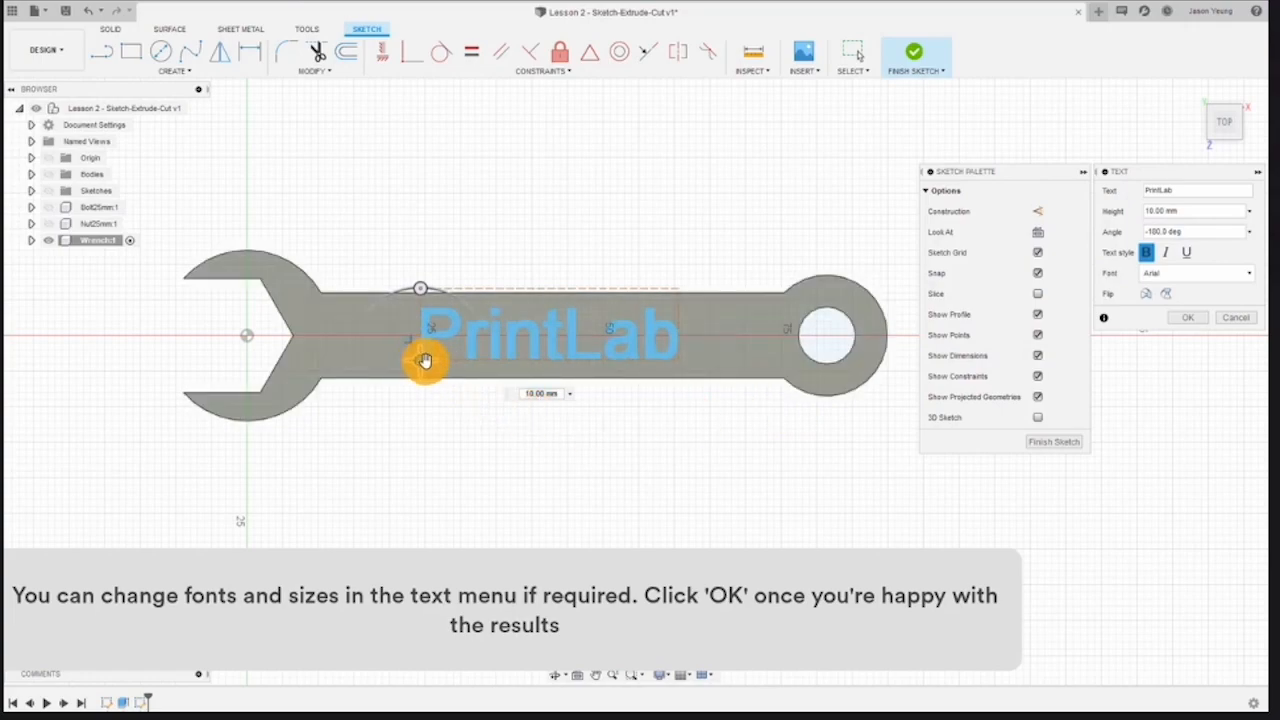
click(1180, 318)
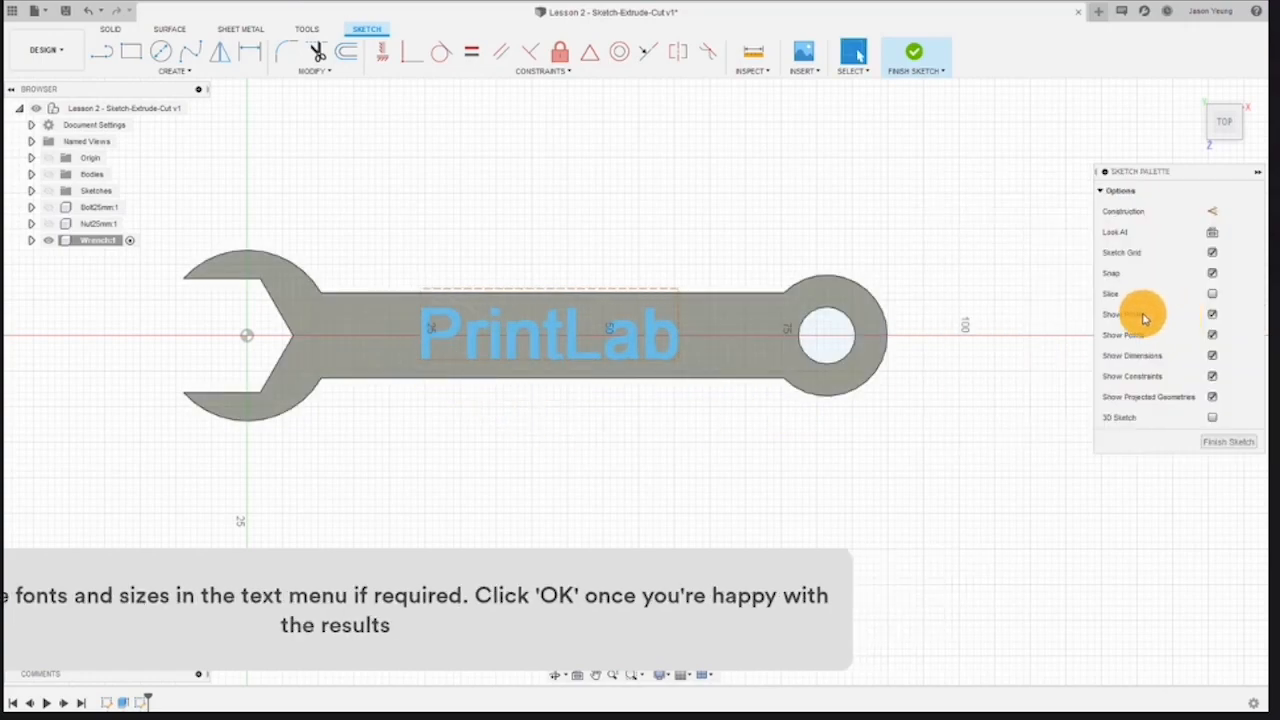
Explode the PrintLab text into outline profiles and finish the sketch.
right_click(666, 332)
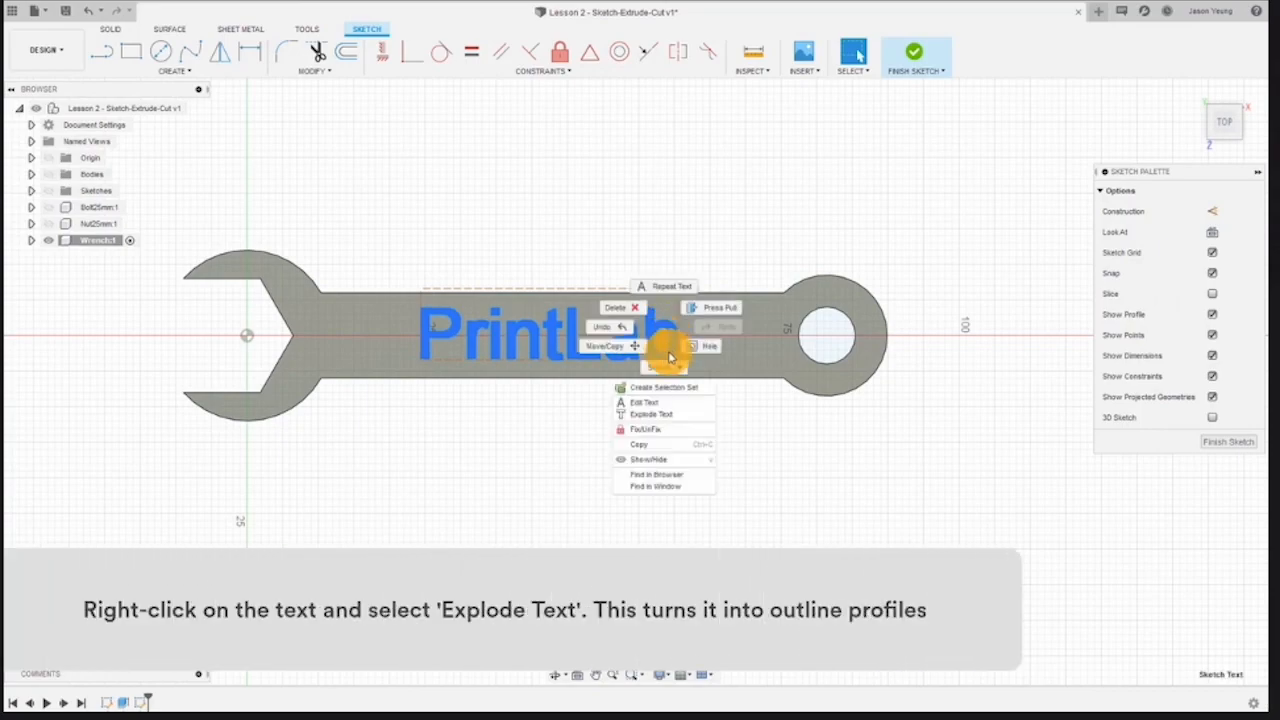
click(673, 417)
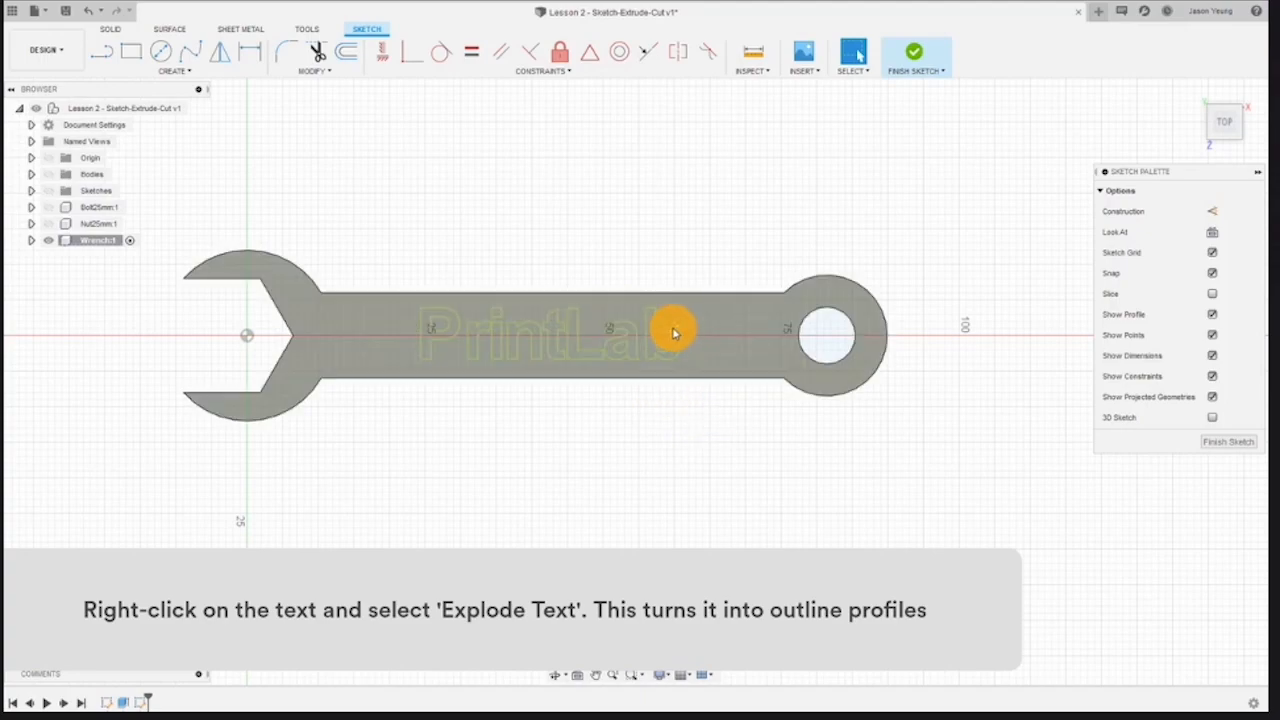
scroll(675, 335, up, 5)
scroll(689, 355, up, 1)
mouse_move(700, 488)
shift+middle_down()
mouse_move(671, 453)
mouse_move(720, 298)
shift+middle_up()
scroll(640, 466, down, 4)
scroll(638, 471, down, 3)
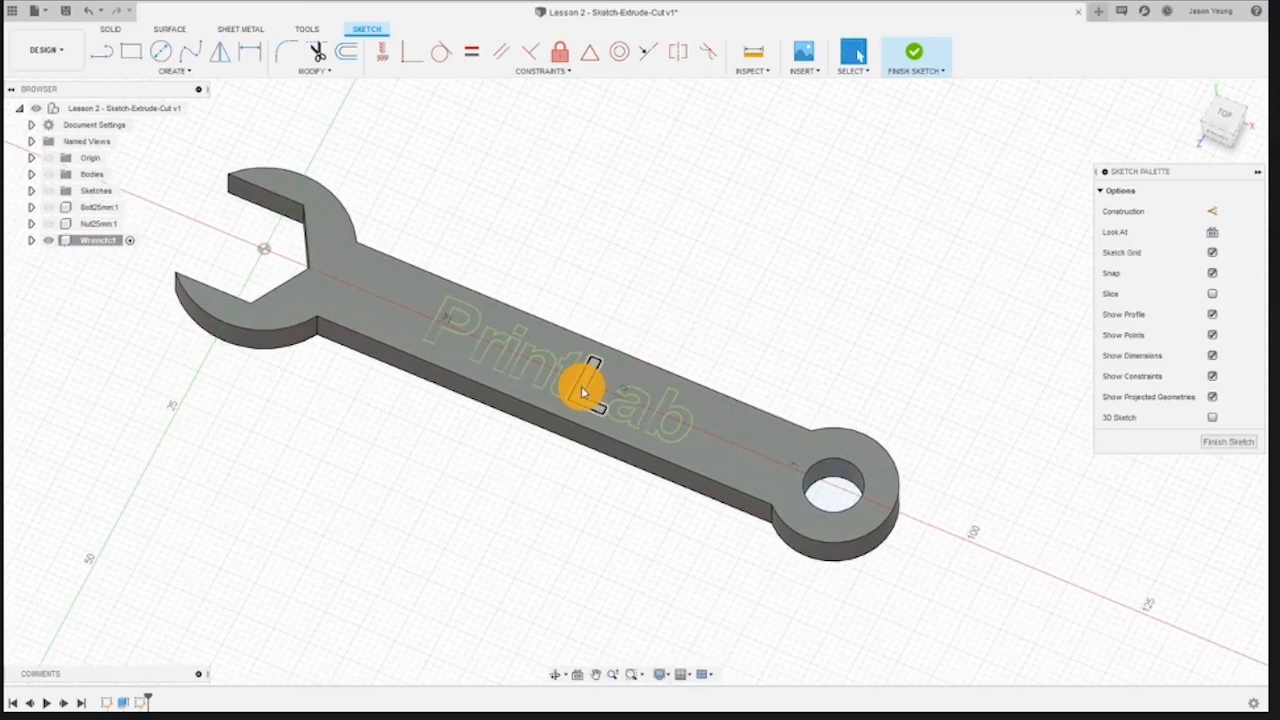
click(905, 60)
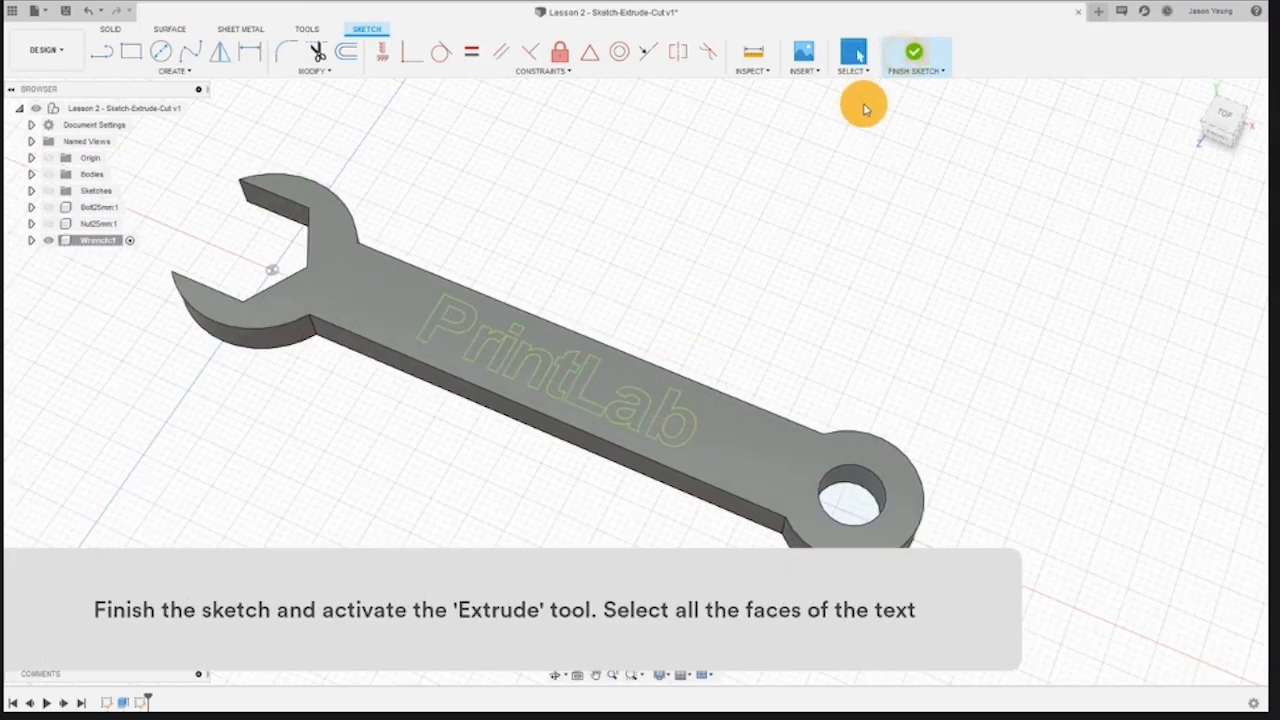
Start an Extrude and select all the letter profiles of the PrintLab text, including the dot of the i.
middle_drag(762, 252, 715, 210)
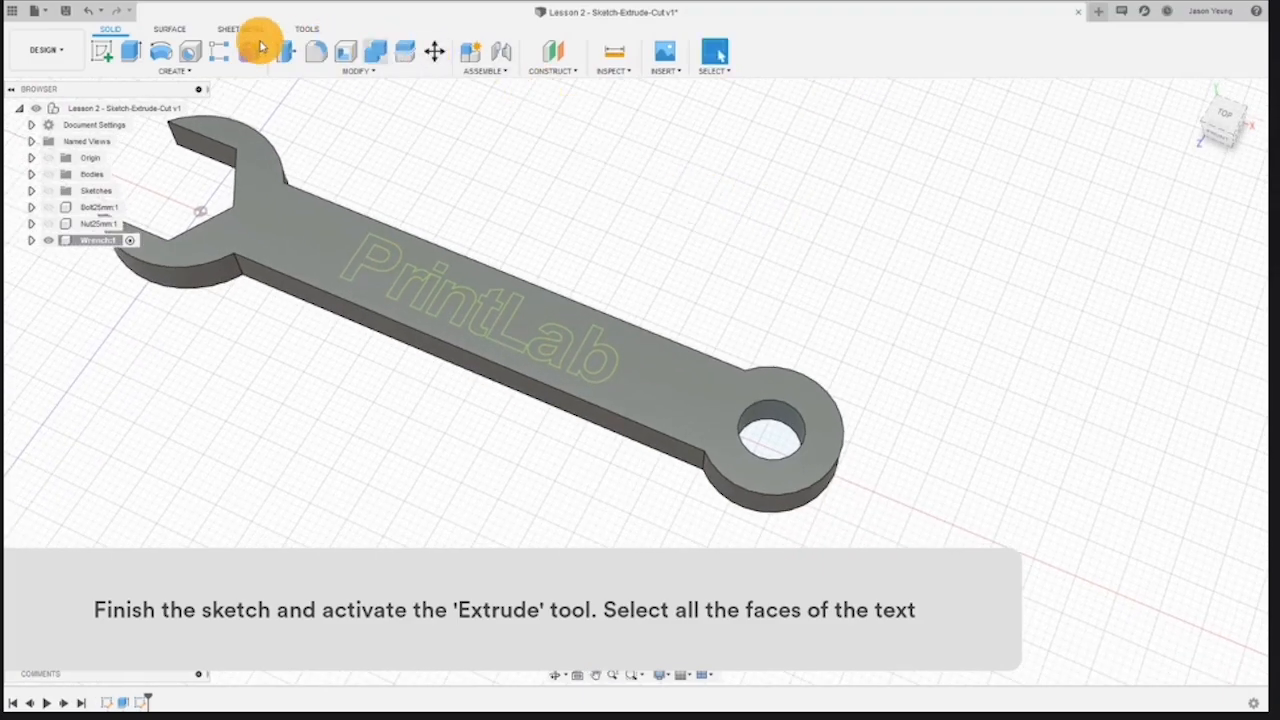
click(131, 50)
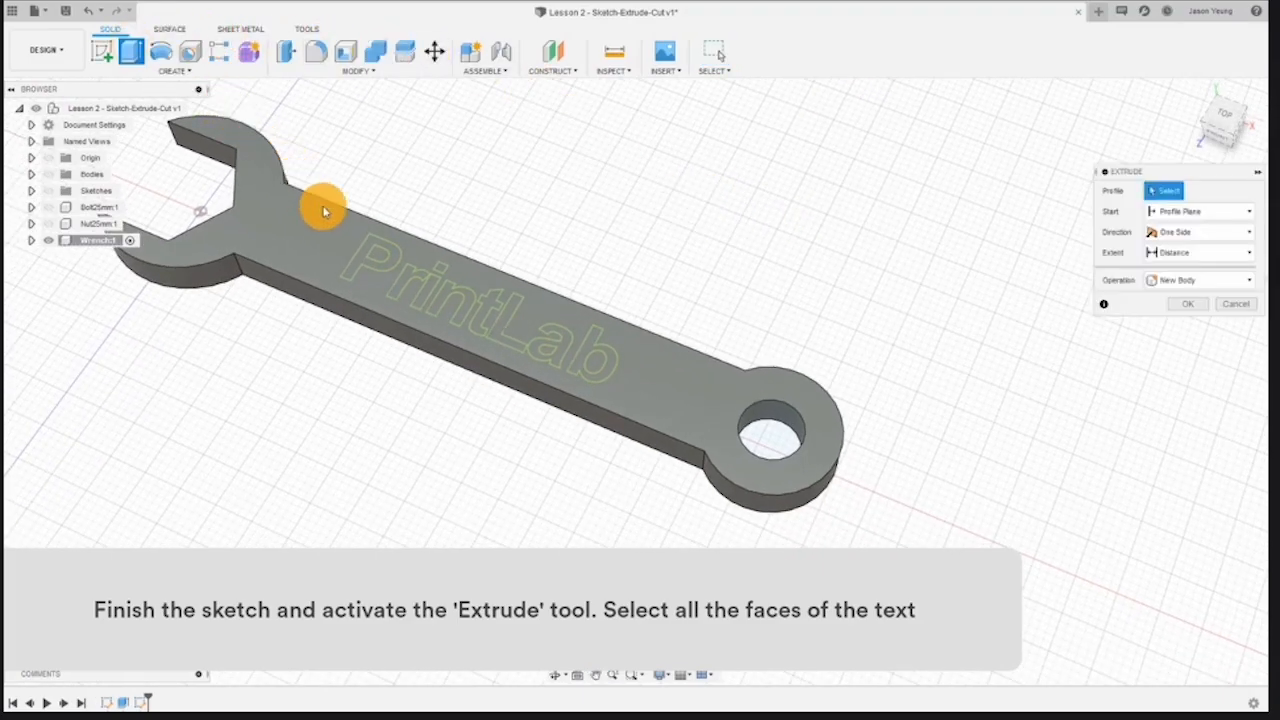
click(362, 265)
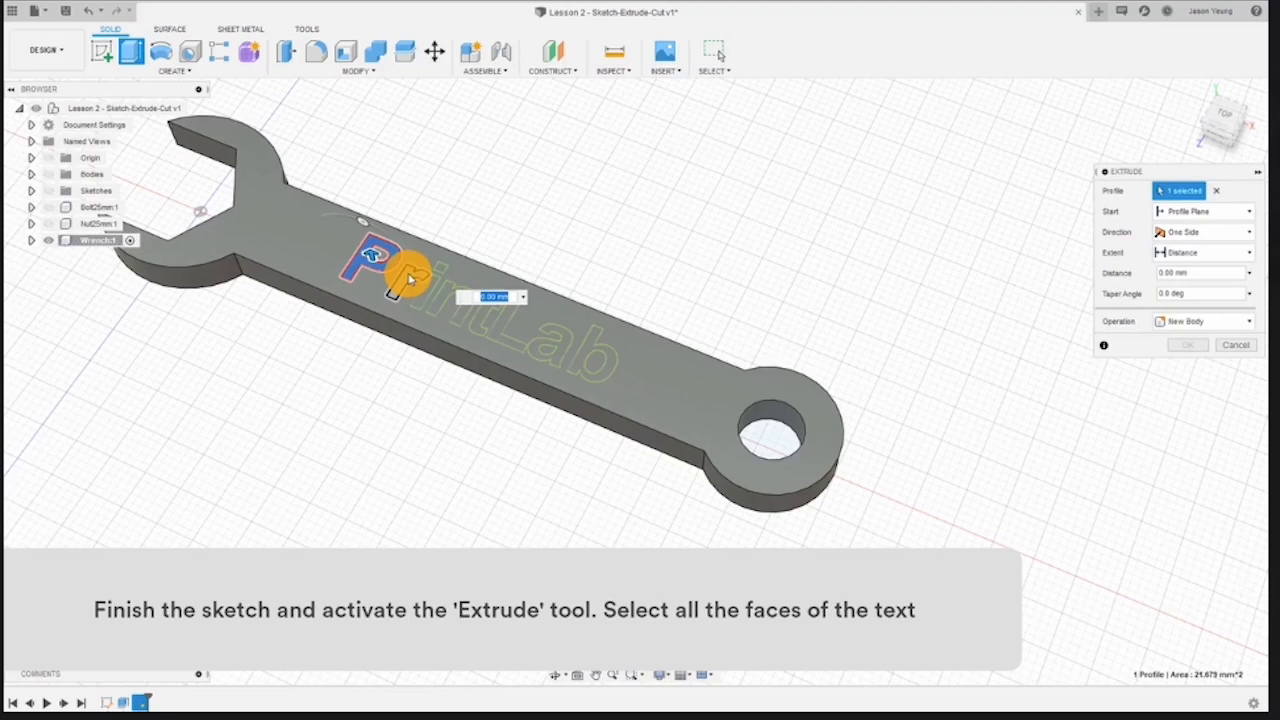
click(410, 277)
scroll(439, 268, up, 3)
click(425, 295)
click(468, 305)
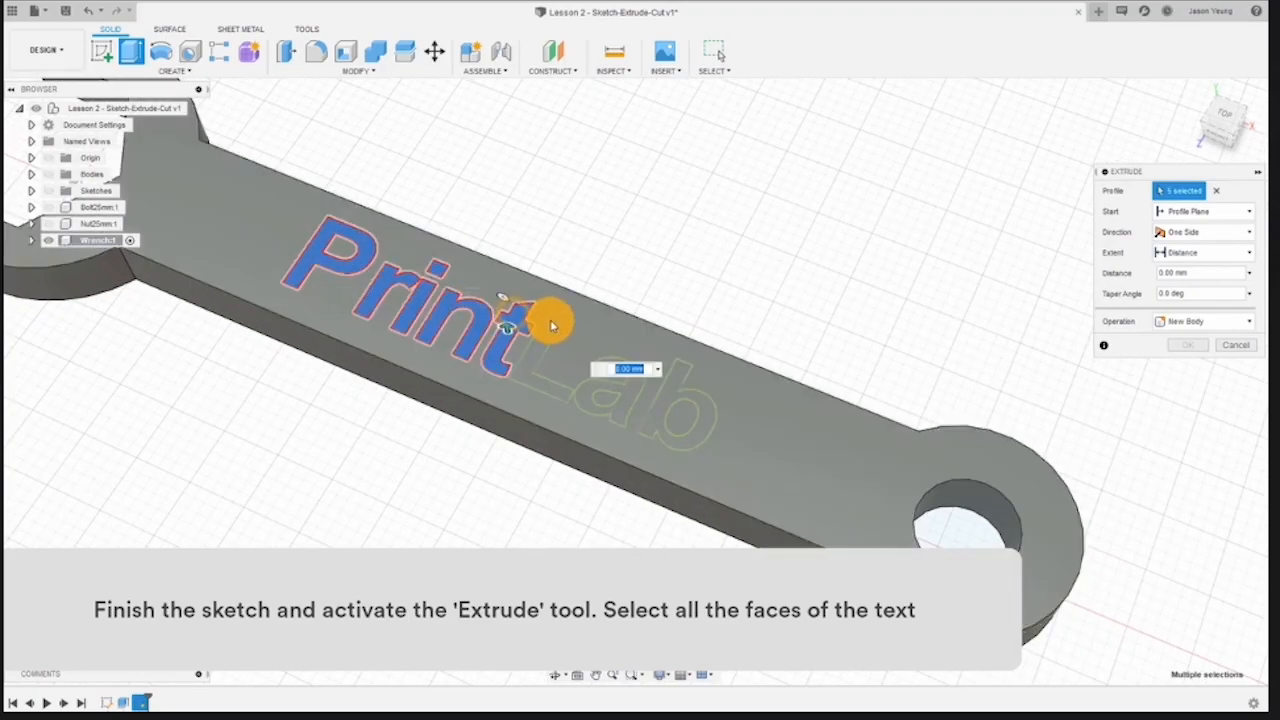
click(565, 380)
click(620, 400)
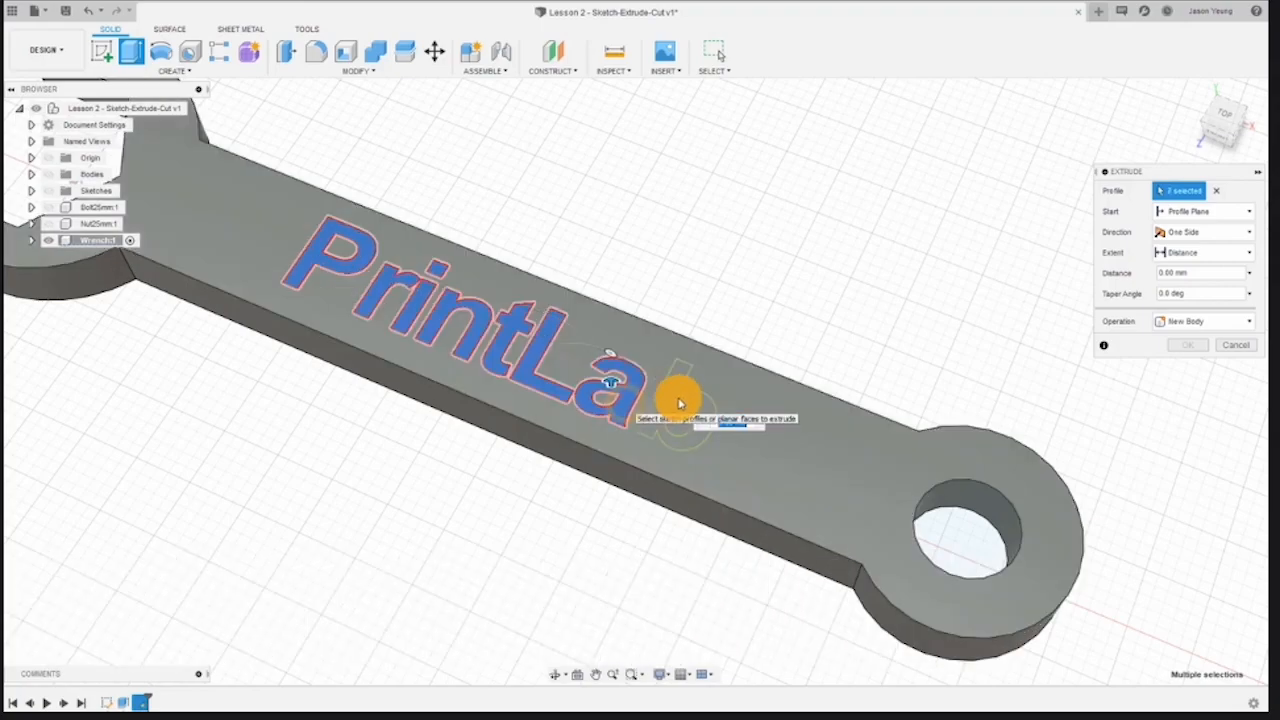
click(701, 386)
scroll(758, 354, down, 4)
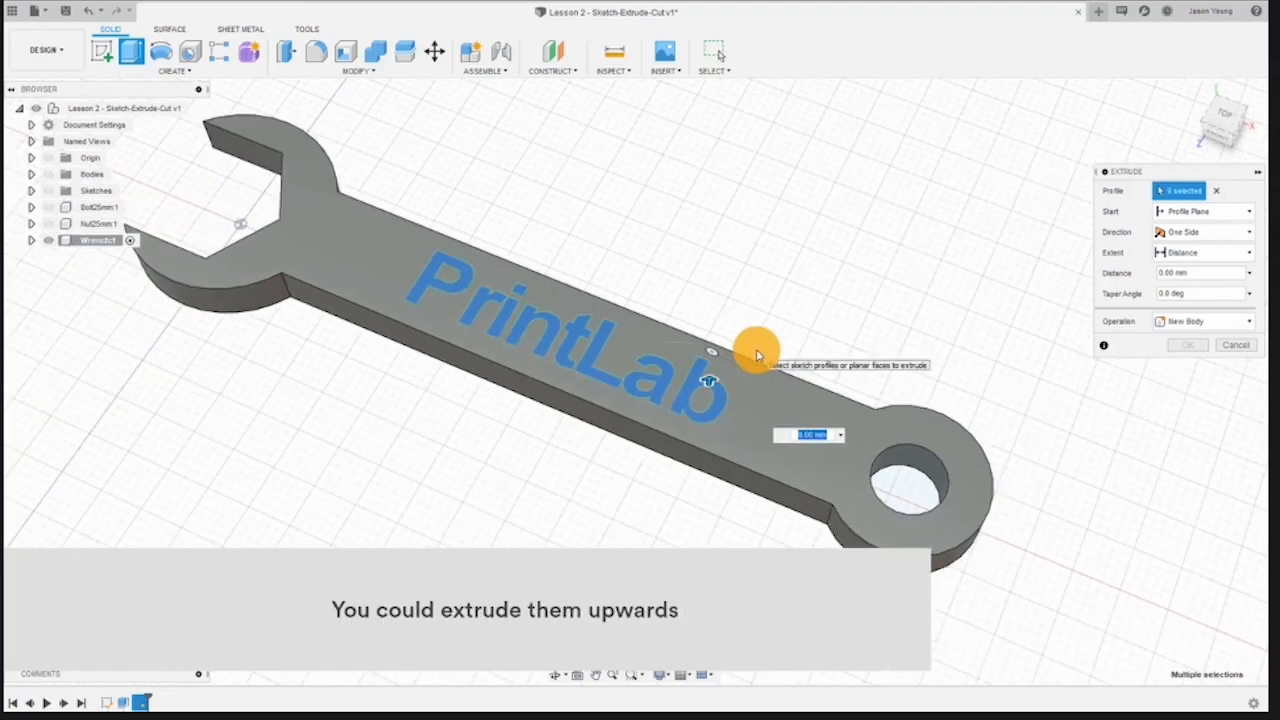
Extend the letter extrusion -12 mm down through the wrench so that it becomes a cut.
scroll(826, 397, up, 2)
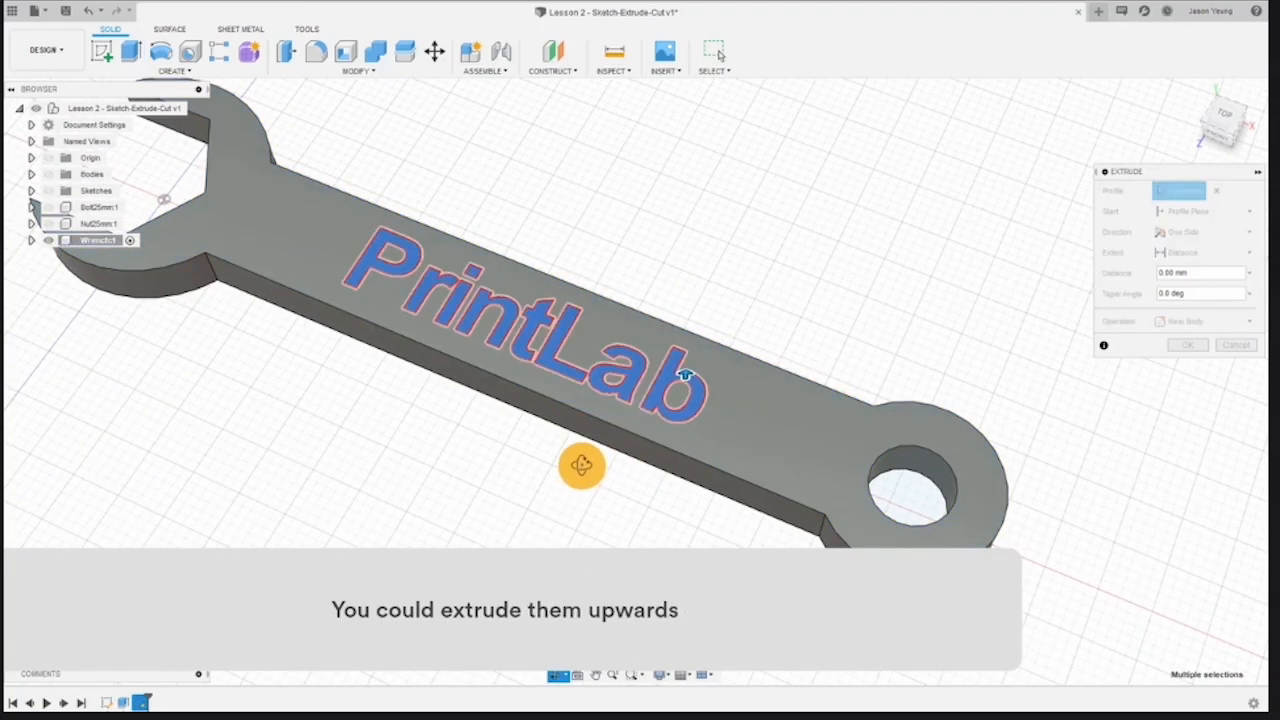
drag(683, 362, 674, 445)
drag(356, 481, 992, 366)
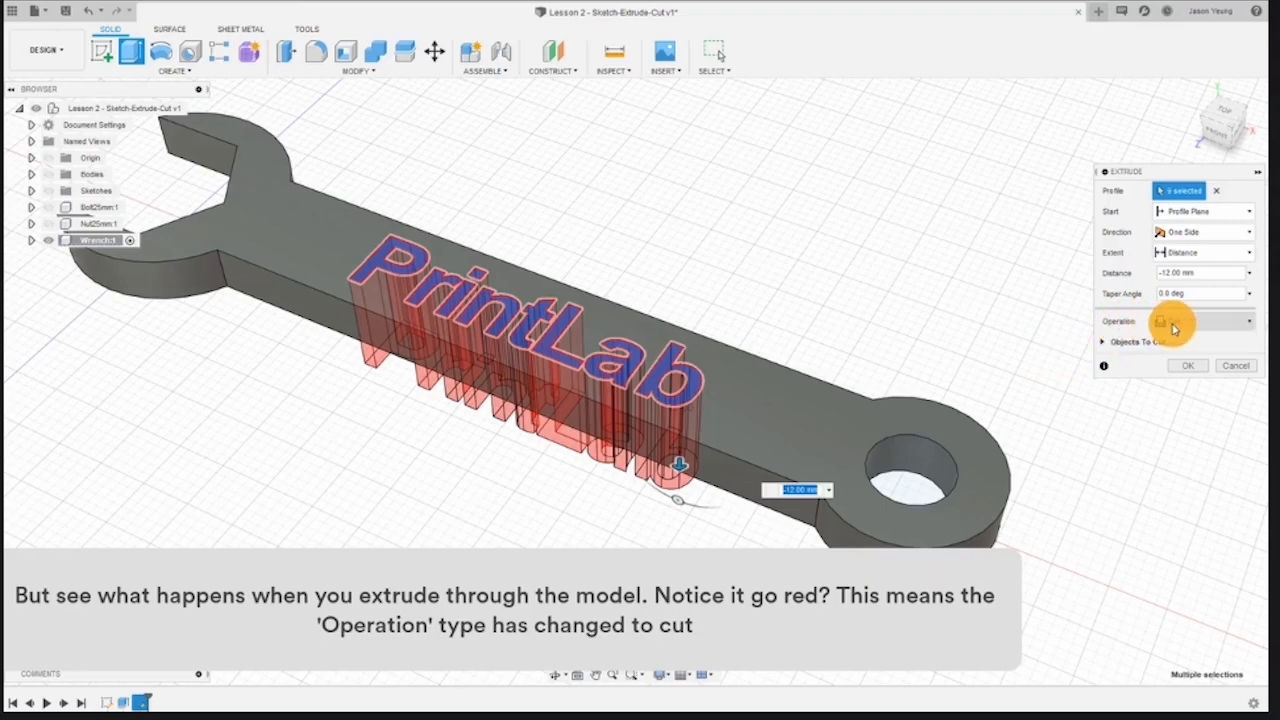
Set the cut's extent to To Object, pick the wrench's bottom face as its end, and complete the extrusion.
shift+middle_drag(690, 285, 466, 386)
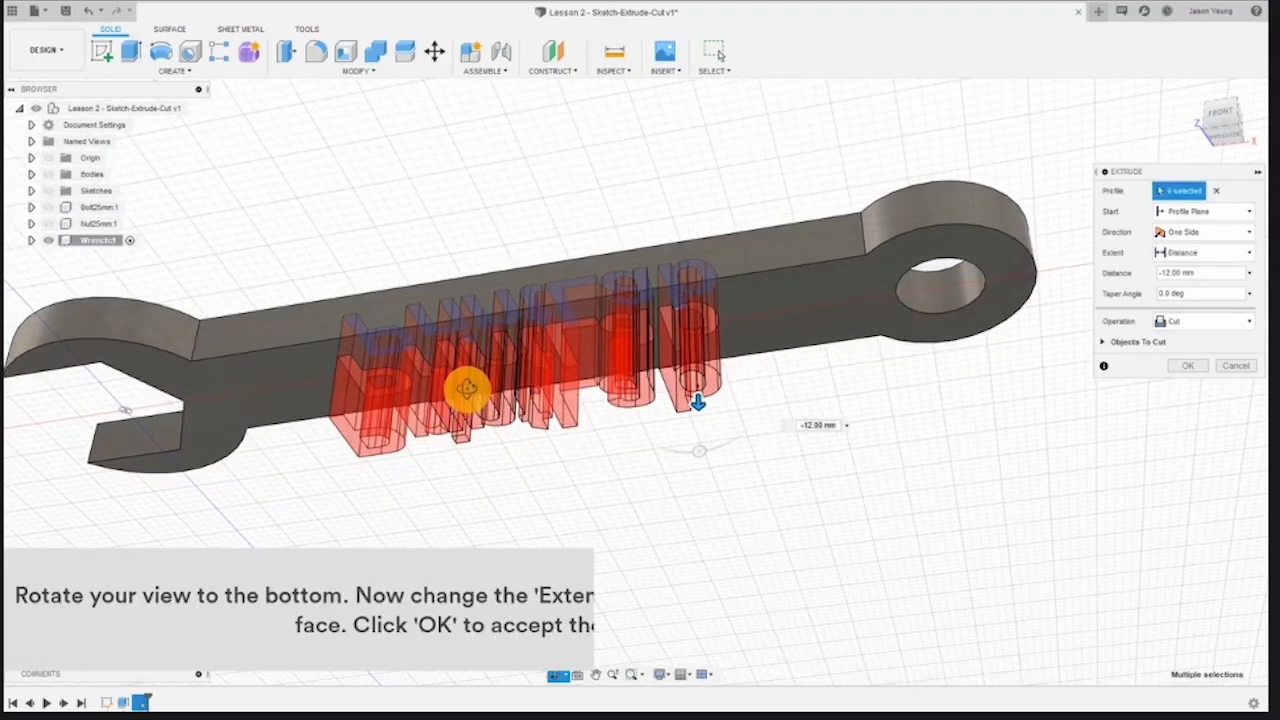
click(1174, 255)
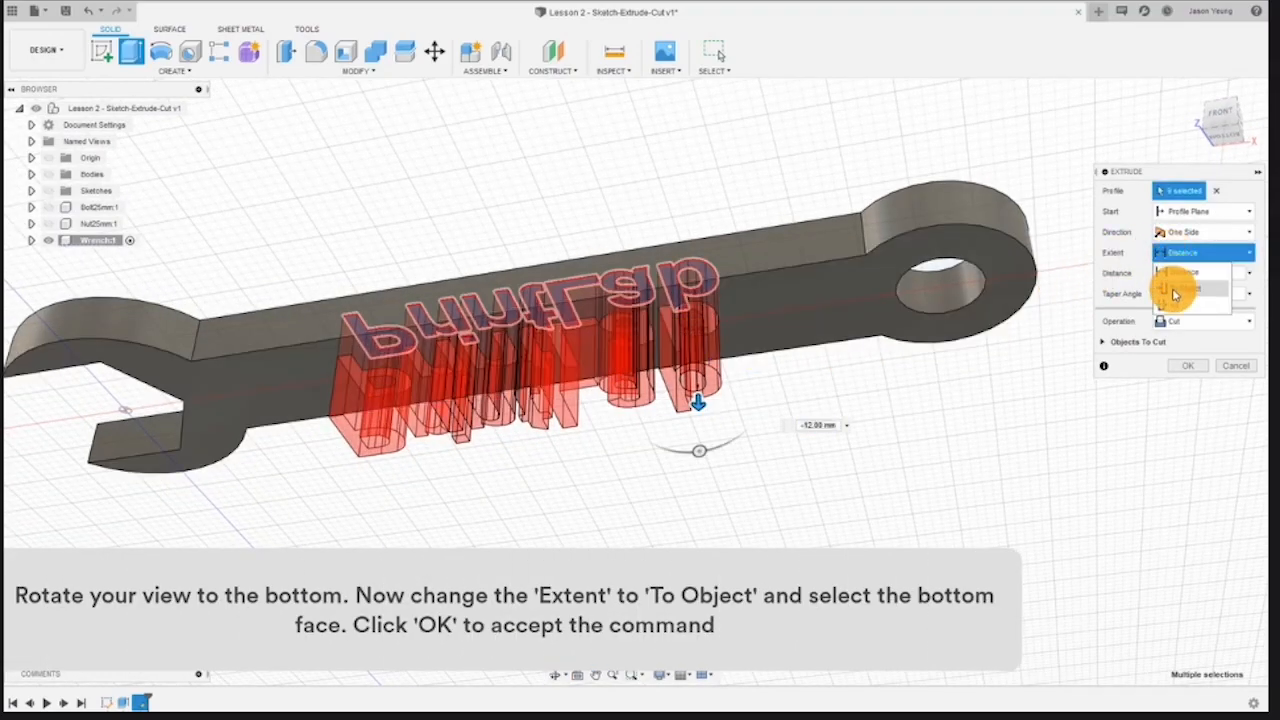
click(1175, 290)
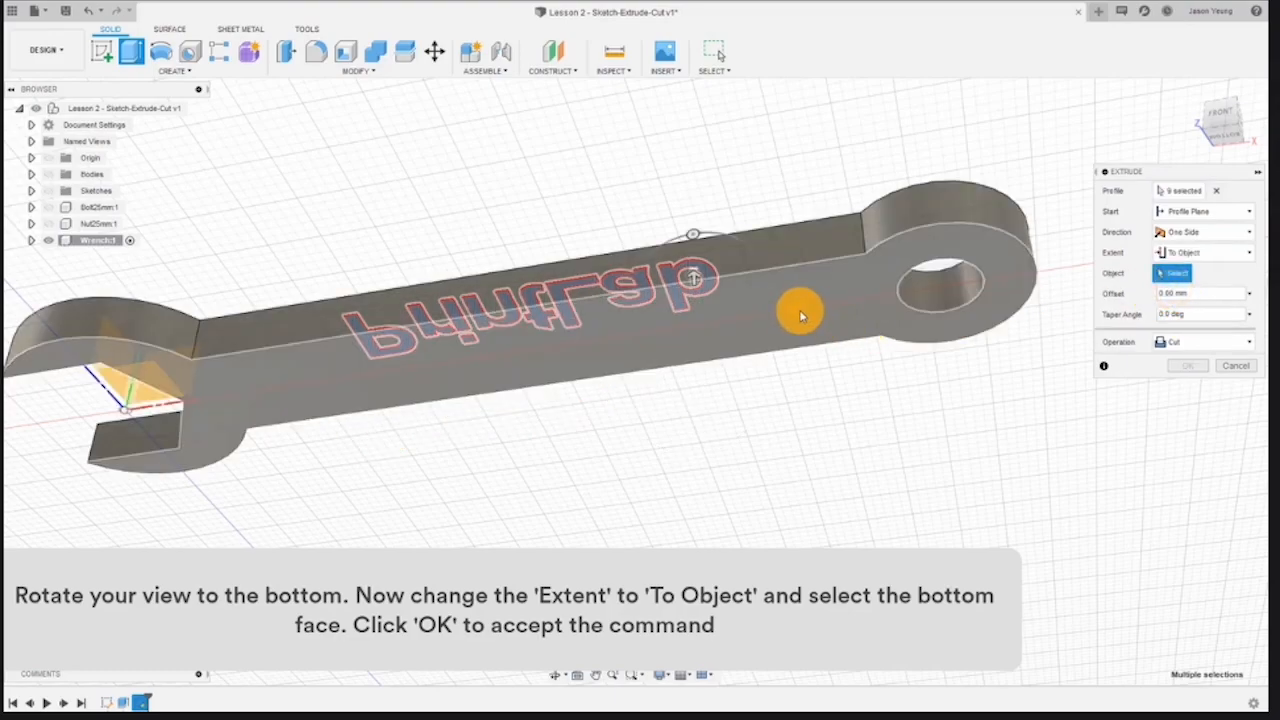
click(800, 316)
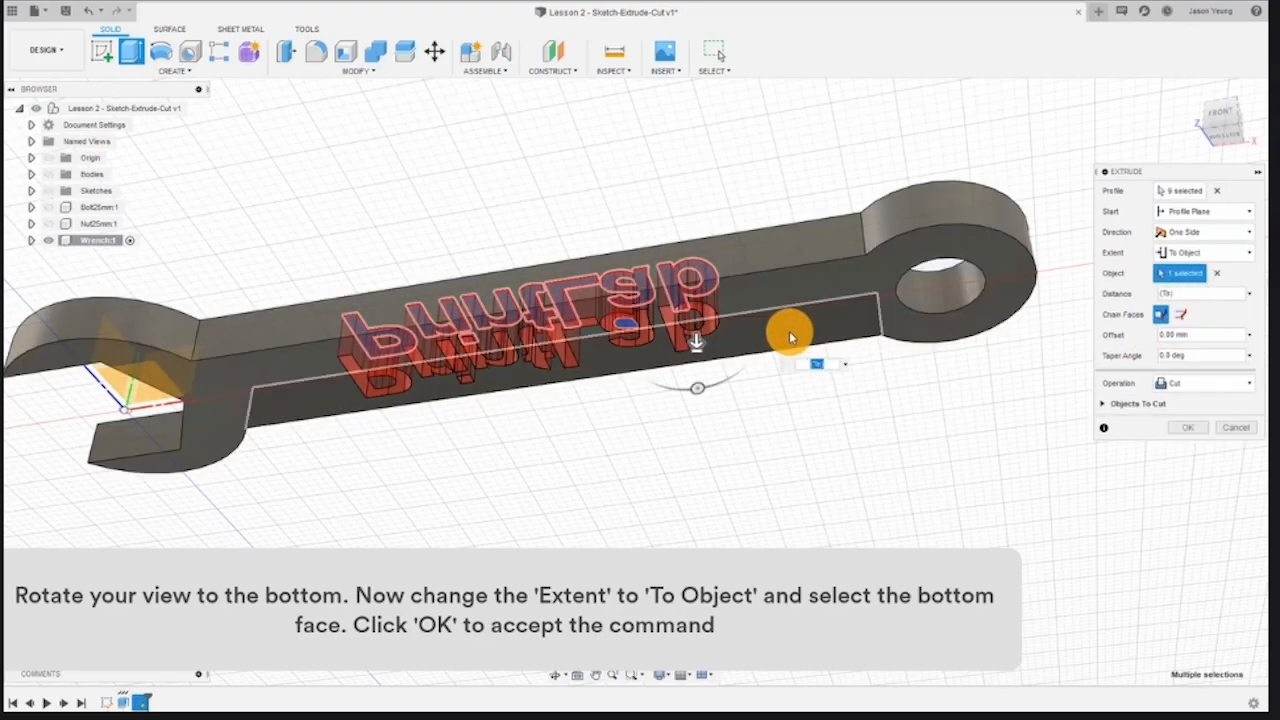
click(1188, 427)
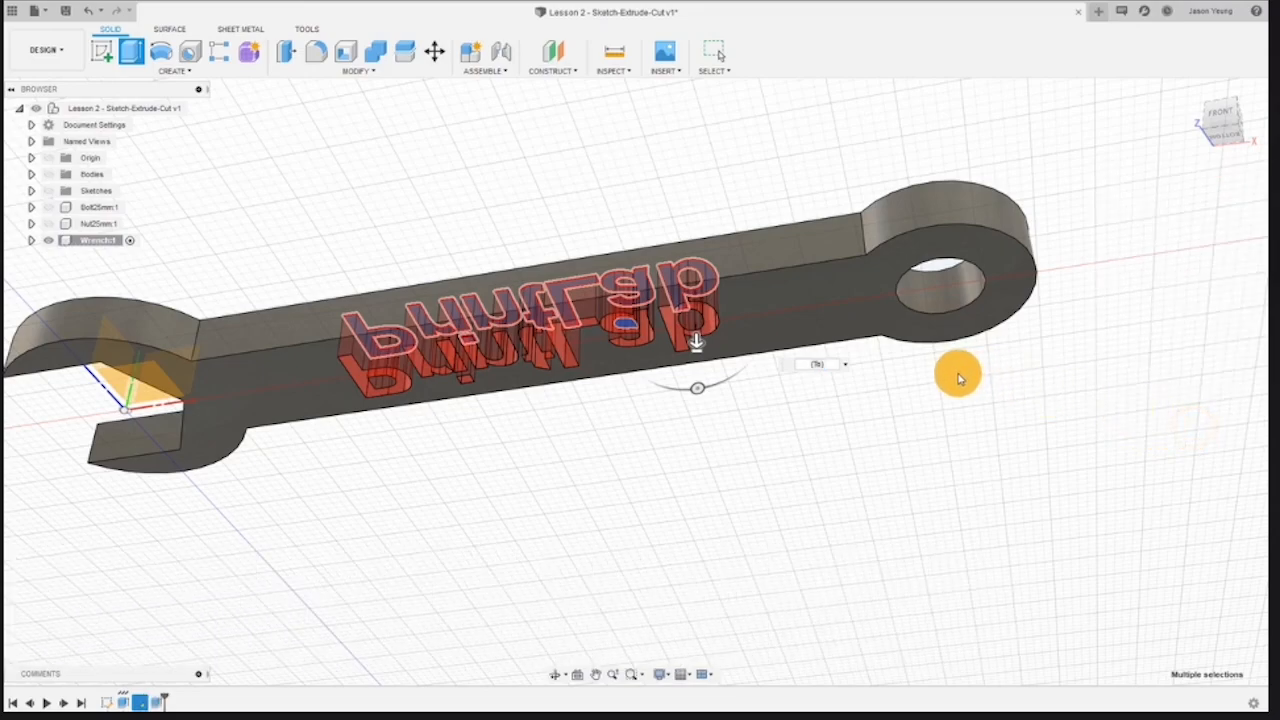
Edit the lettering cut so its extent is Distance with a value of -1 mm.
shift+middle_drag(654, 189, 656, 294)
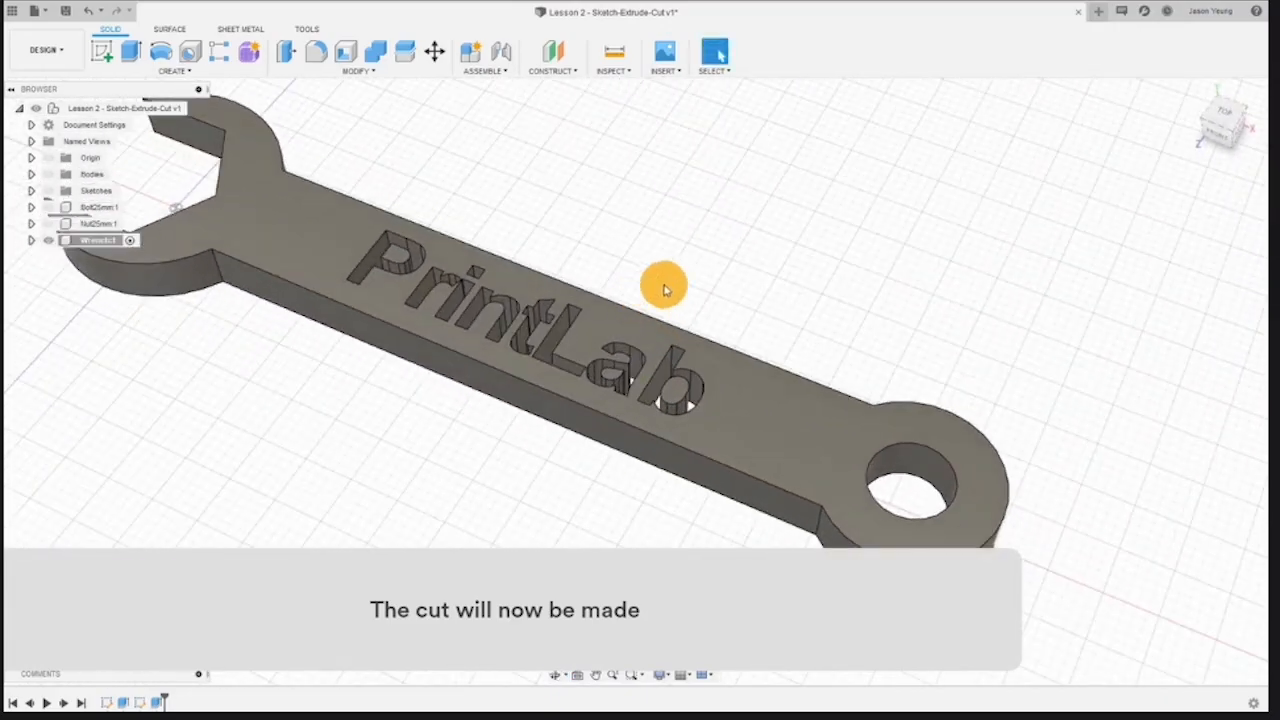
scroll(656, 294, down, 5)
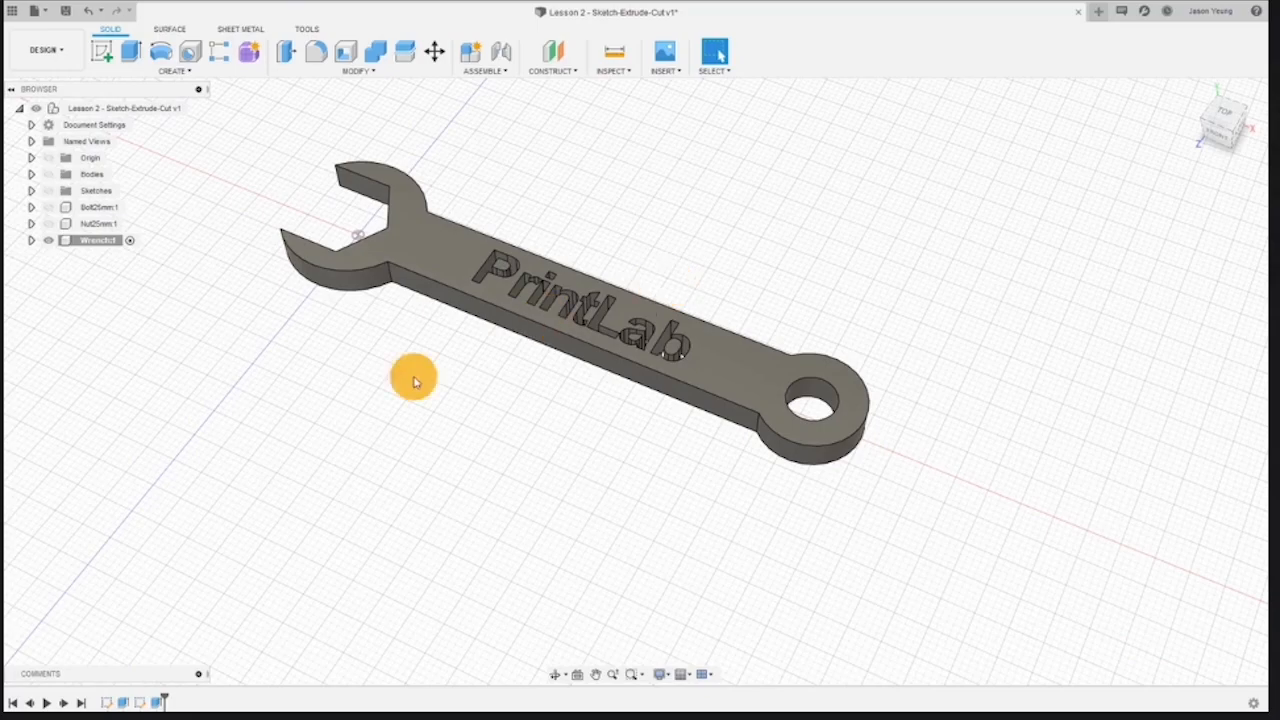
right_click(155, 703)
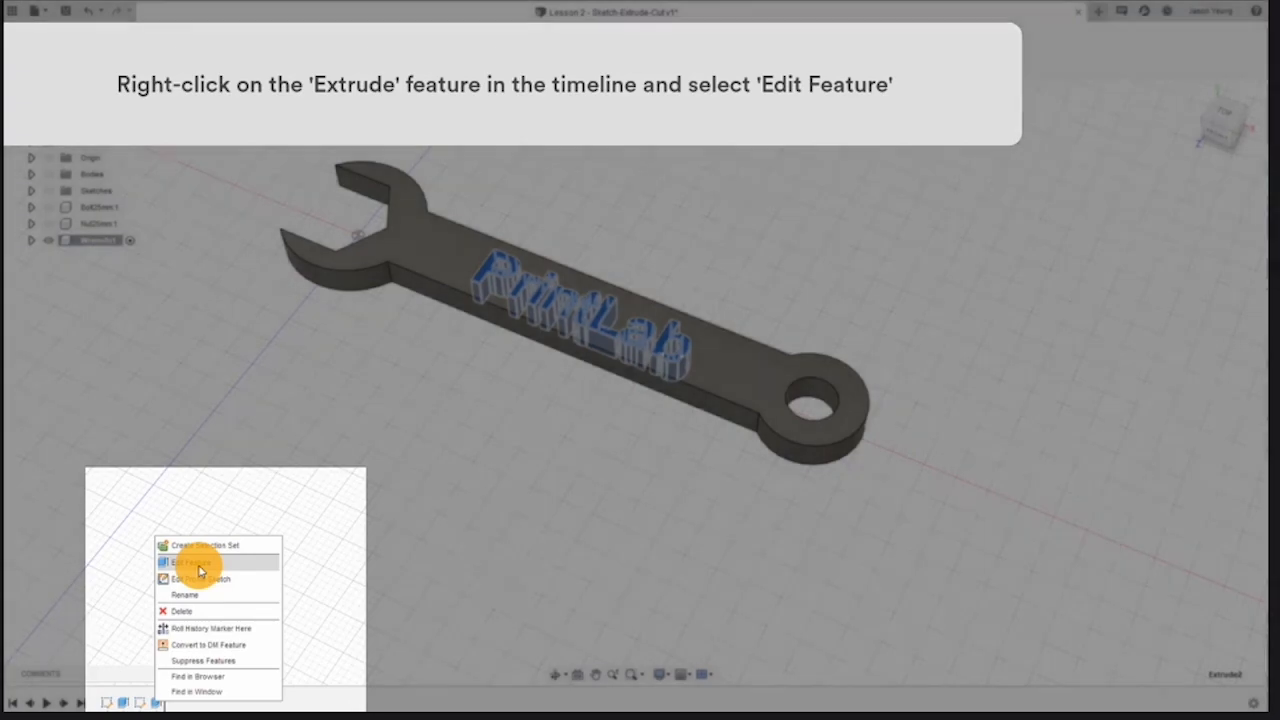
click(199, 566)
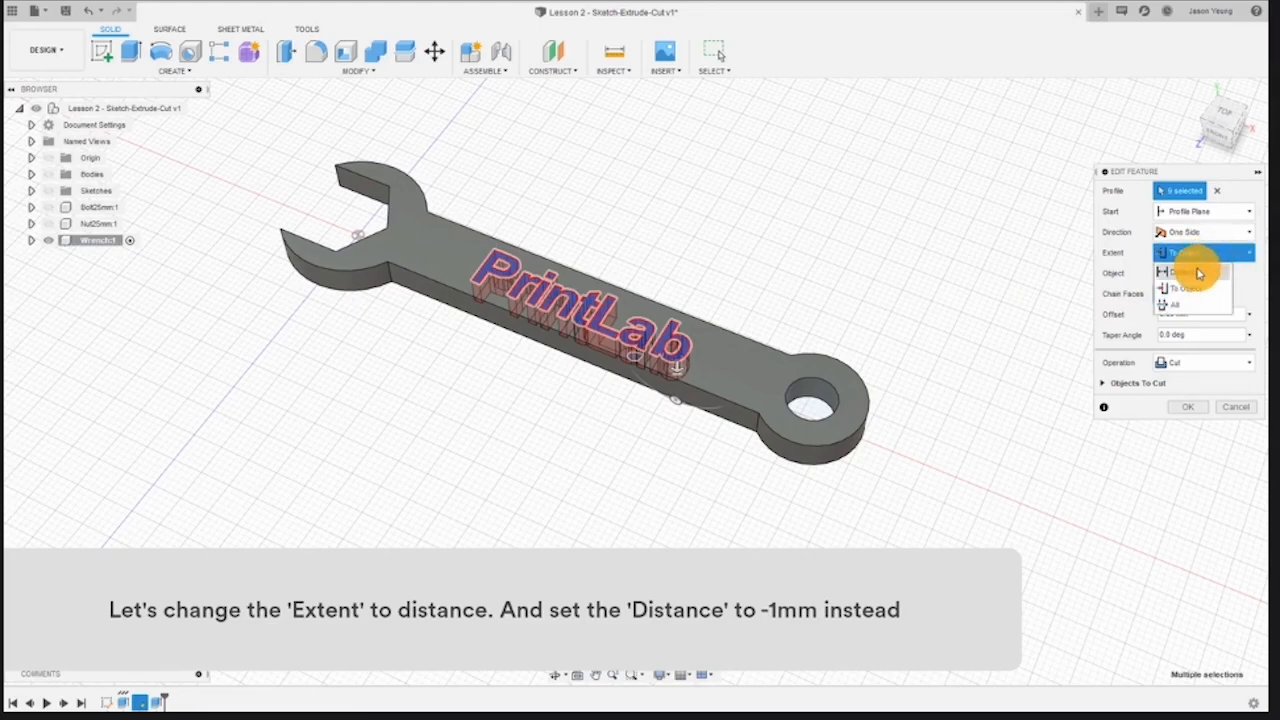
click(1200, 273)
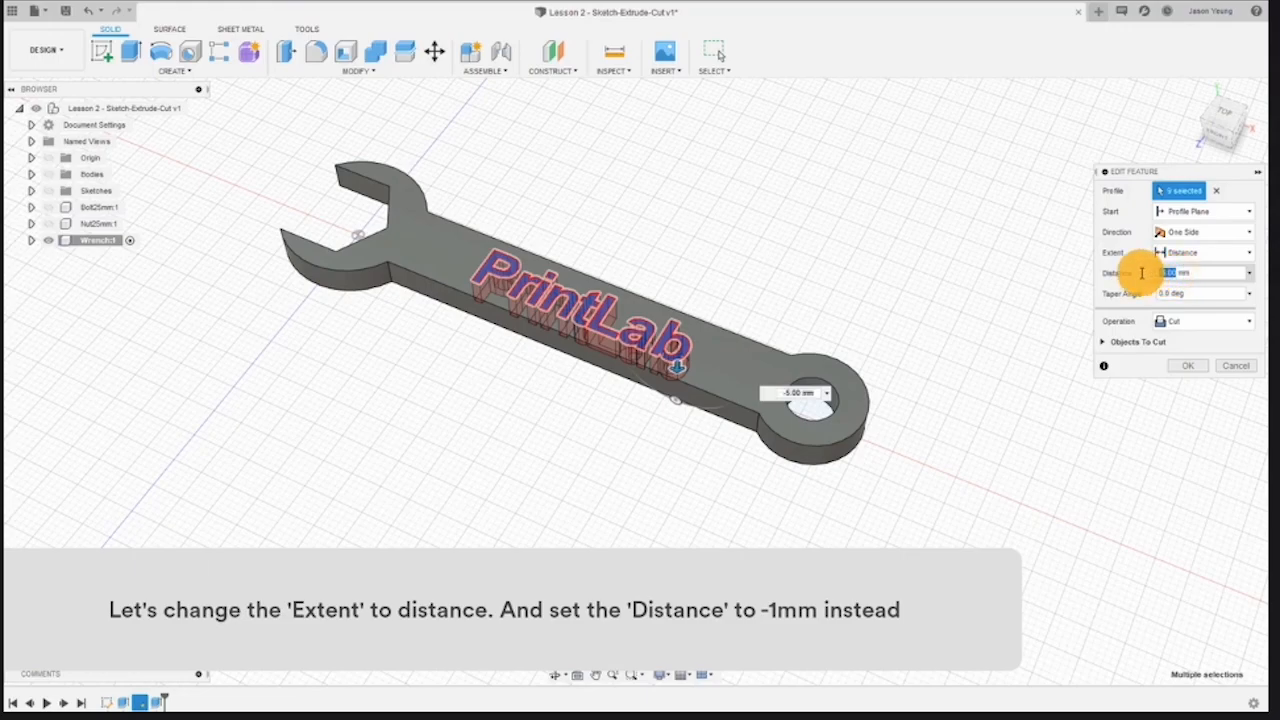
text(-1)
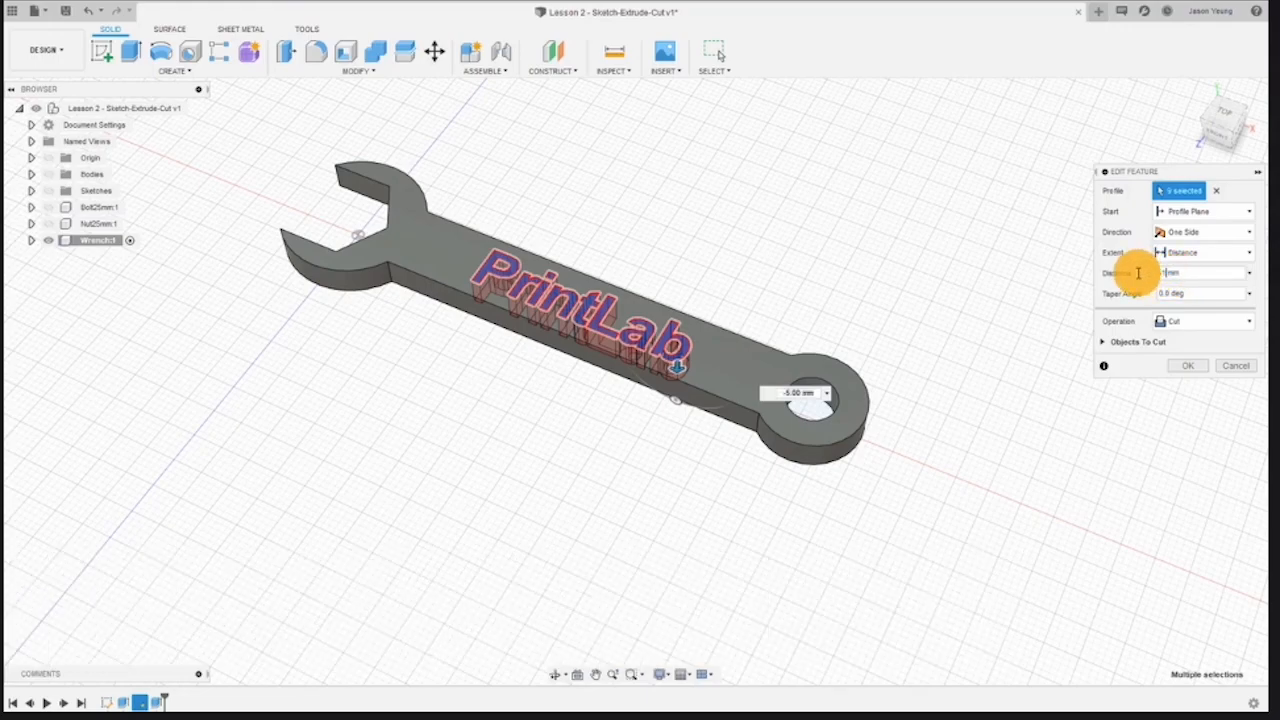
click(1187, 366)
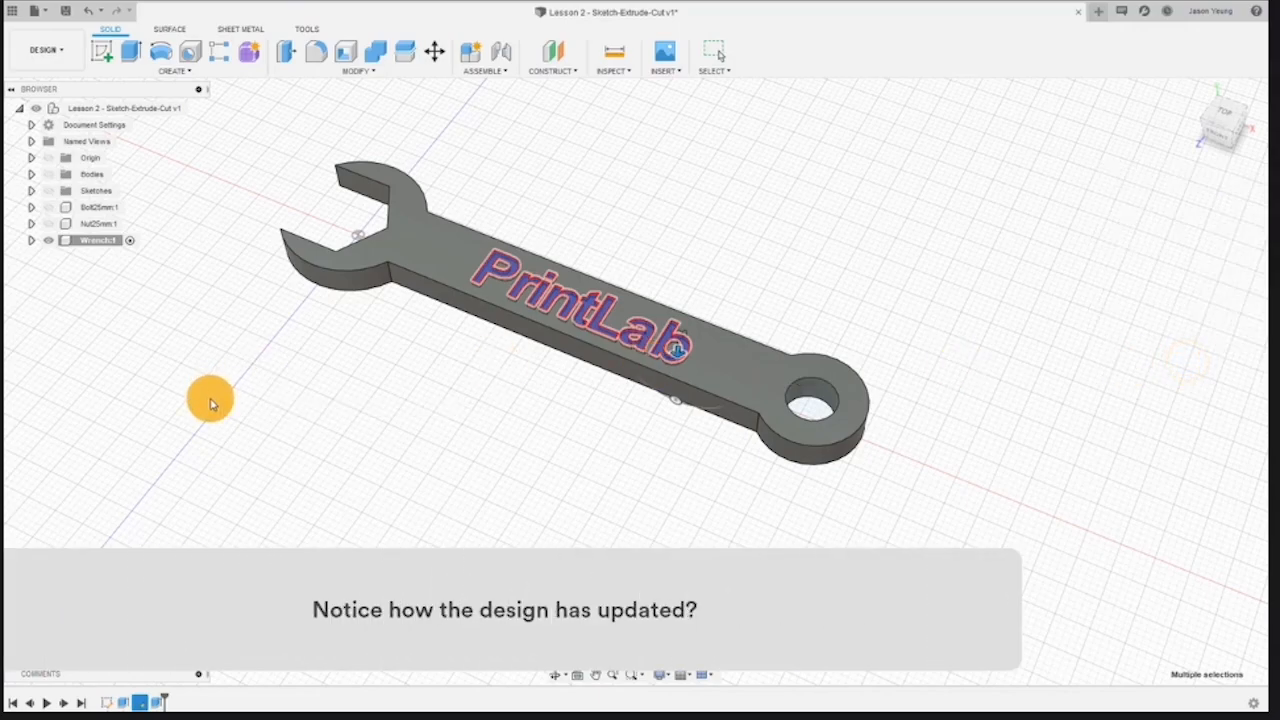
key(Escape)
Show the bolt and nut components again and activate the top-level component.
shift+middle_drag(423, 360, 374, 439)
scroll(374, 439, down, 3)
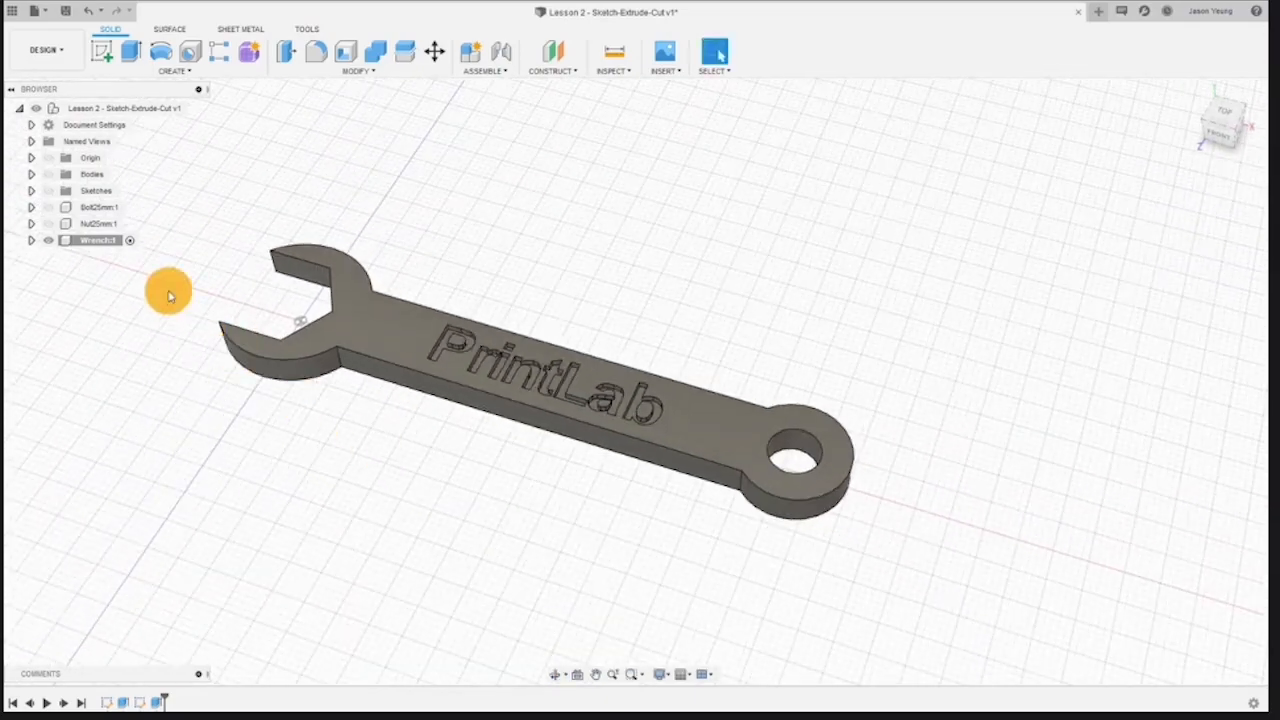
click(48, 207)
click(49, 224)
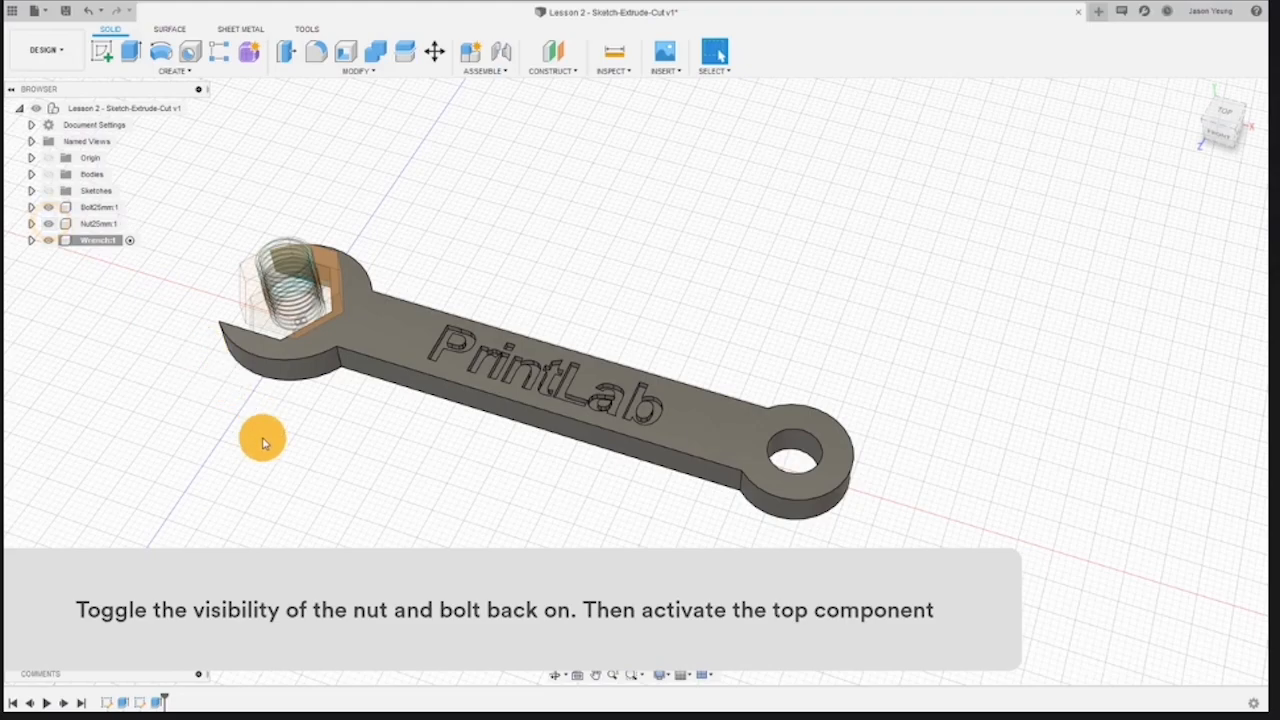
shift+middle_drag(282, 437, 422, 512)
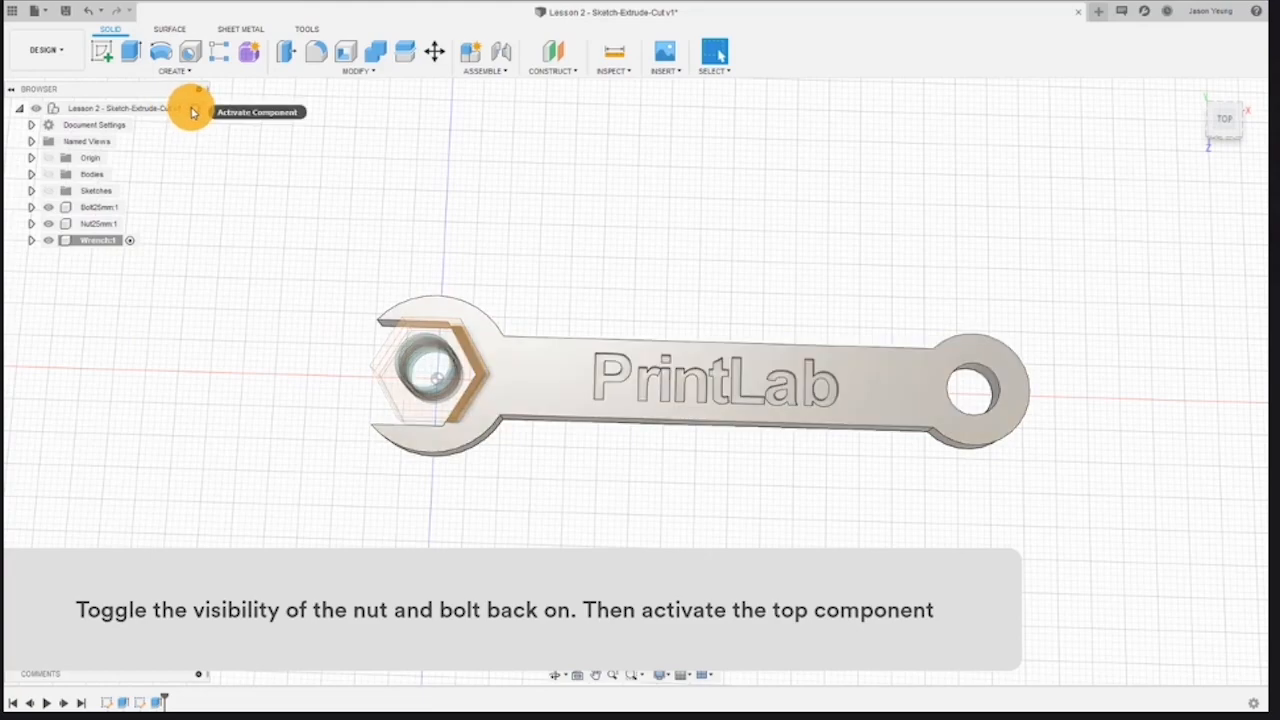
click(194, 108)
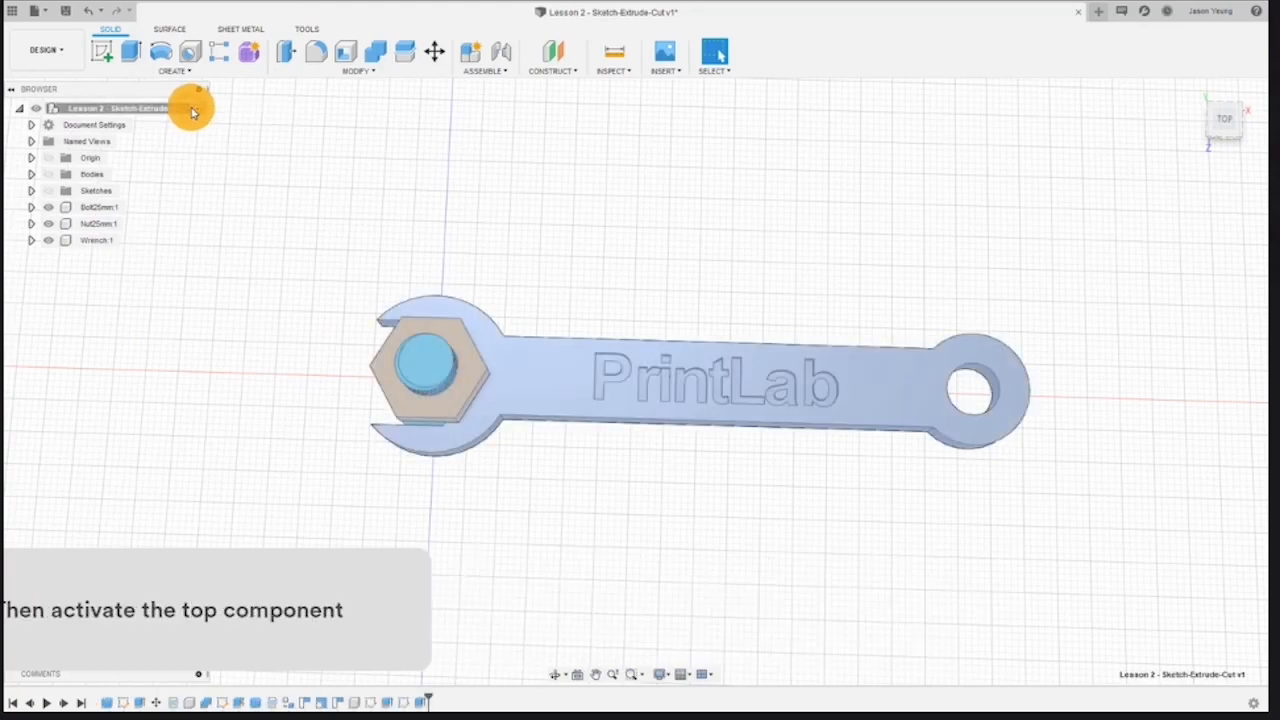
In the top view, move the wrench along its length so its jaw fits around the nut with a small gap on each side.
click(1225, 110)
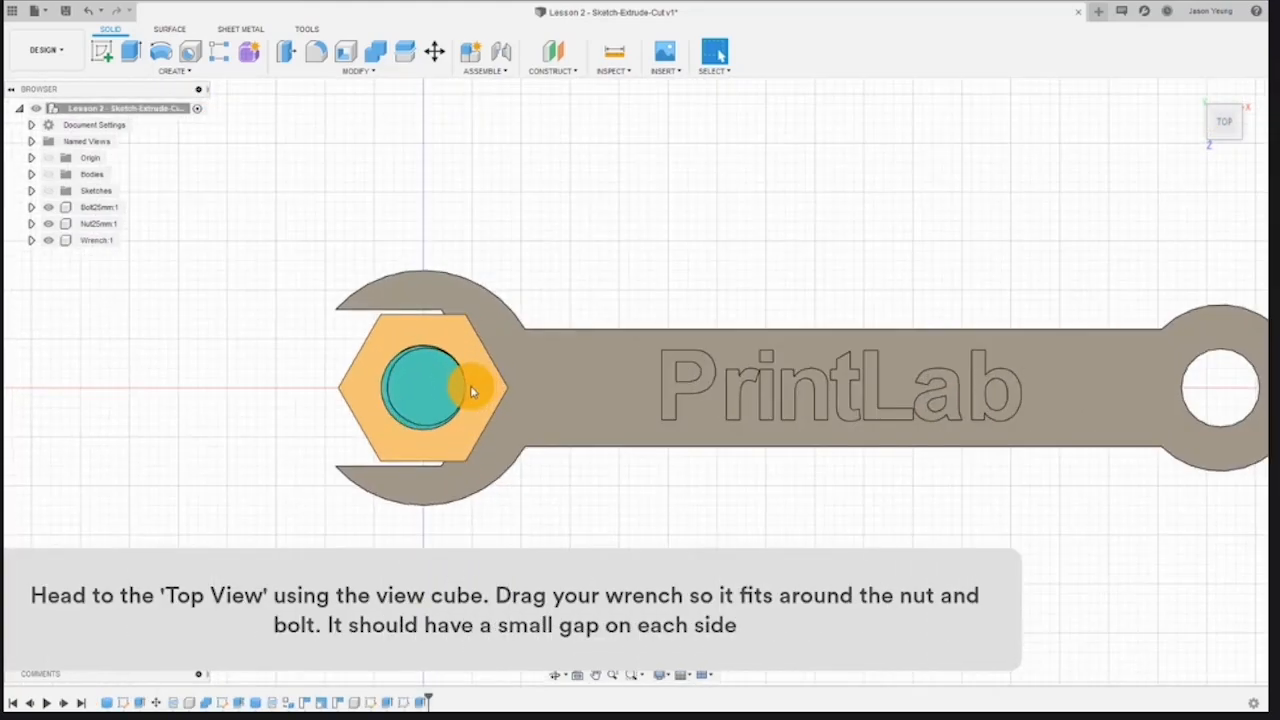
scroll(473, 391, up, 2)
drag(567, 373, 603, 374)
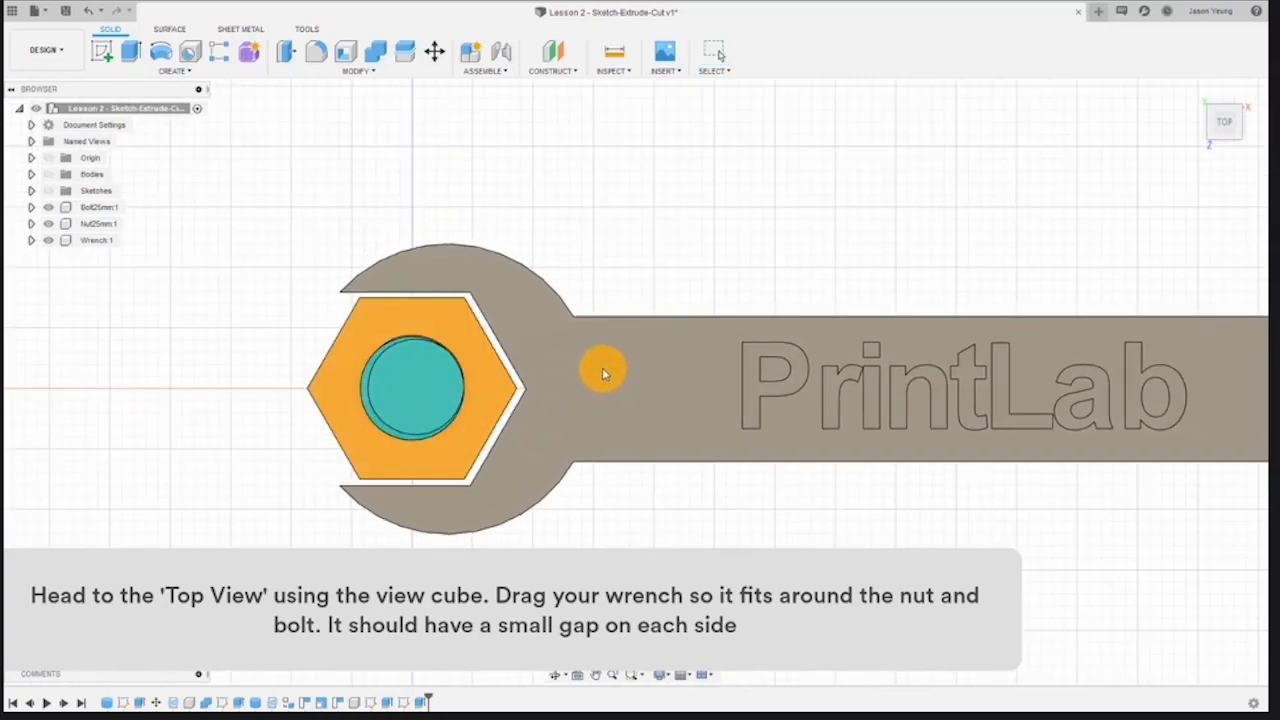